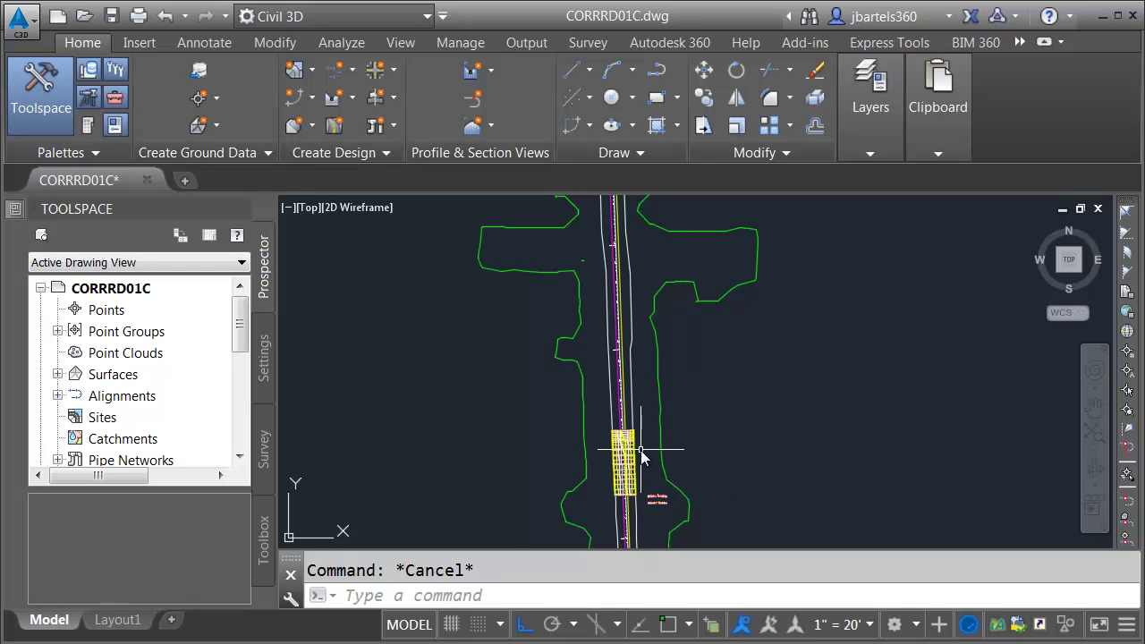
pyautogui.scroll(2, 652, 440)
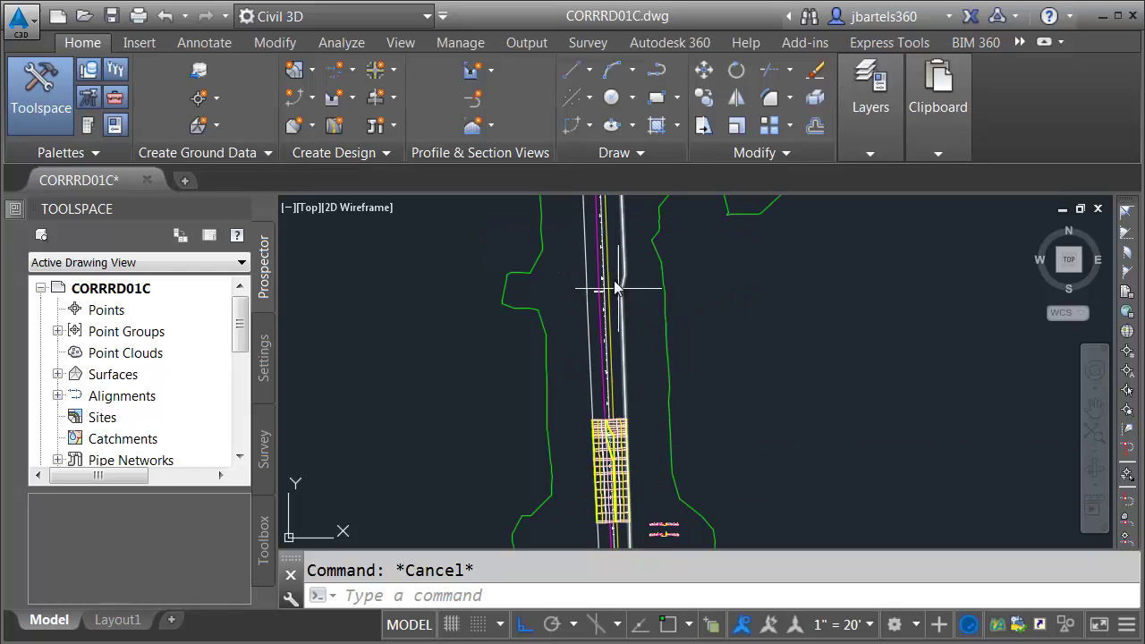
pyautogui.scroll(3, 606, 340)
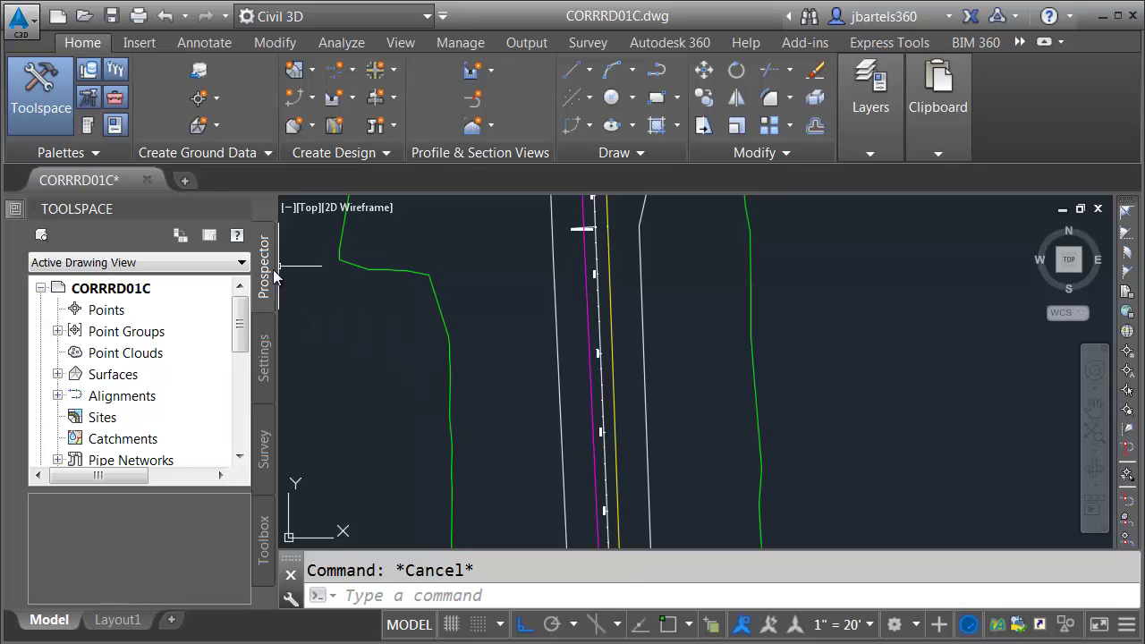
pyautogui.moveTo(241, 324); pyautogui.dragTo(242, 412)
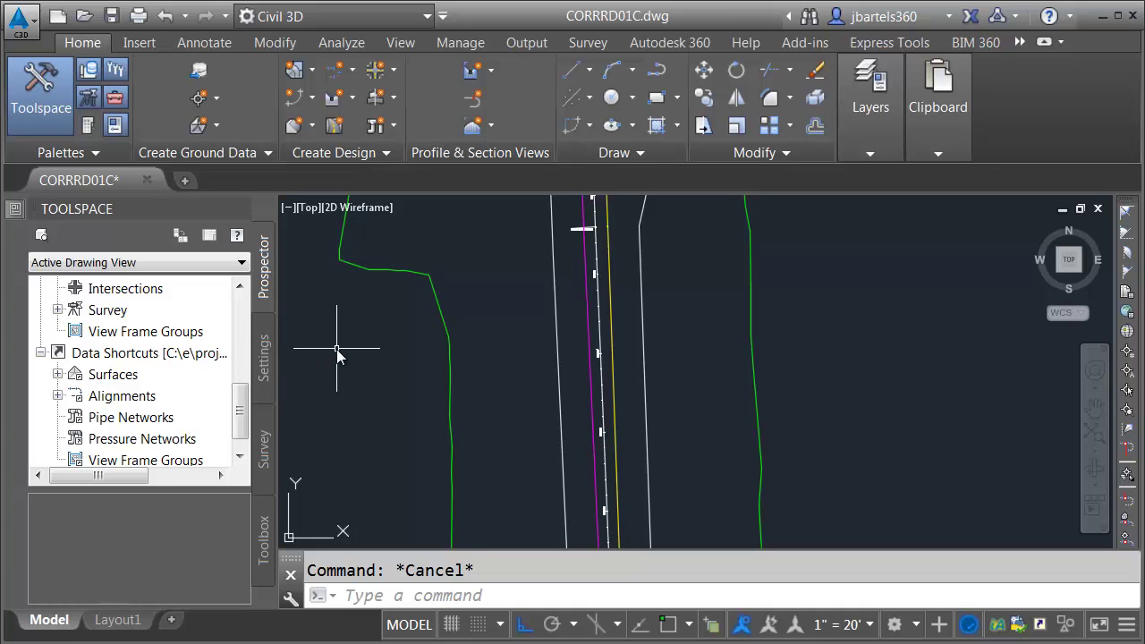
pyautogui.click(460, 45)
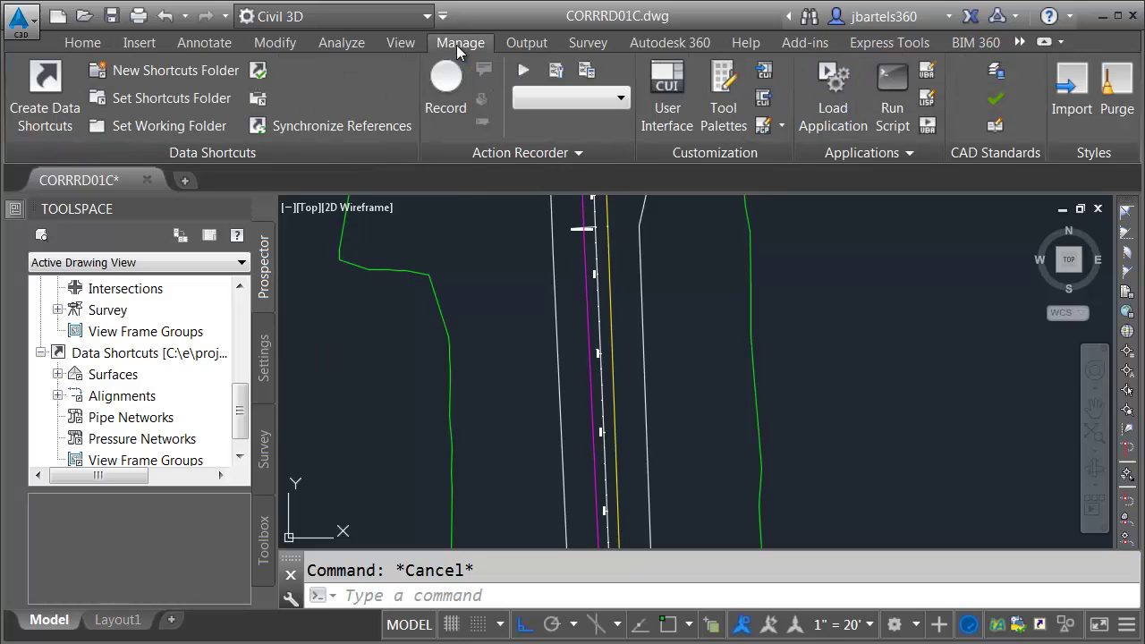
pyautogui.click(165, 125)
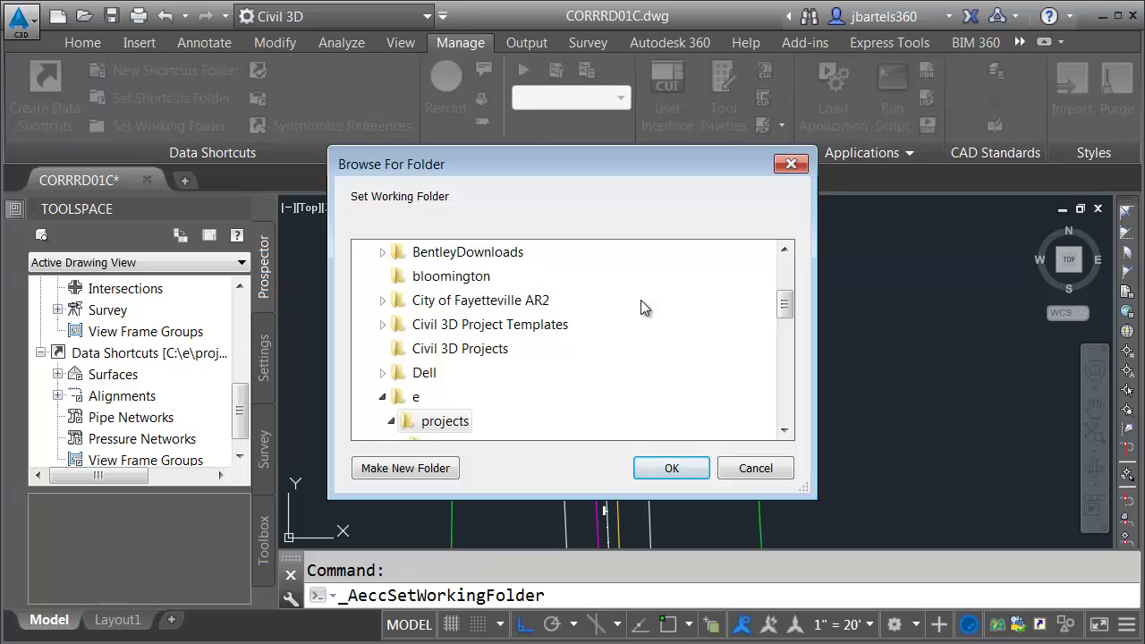
pyautogui.moveTo(783, 309)
pyautogui.mouseDown()
pyautogui.moveTo(784, 283)
pyautogui.moveTo(786, 313)
pyautogui.mouseUp()
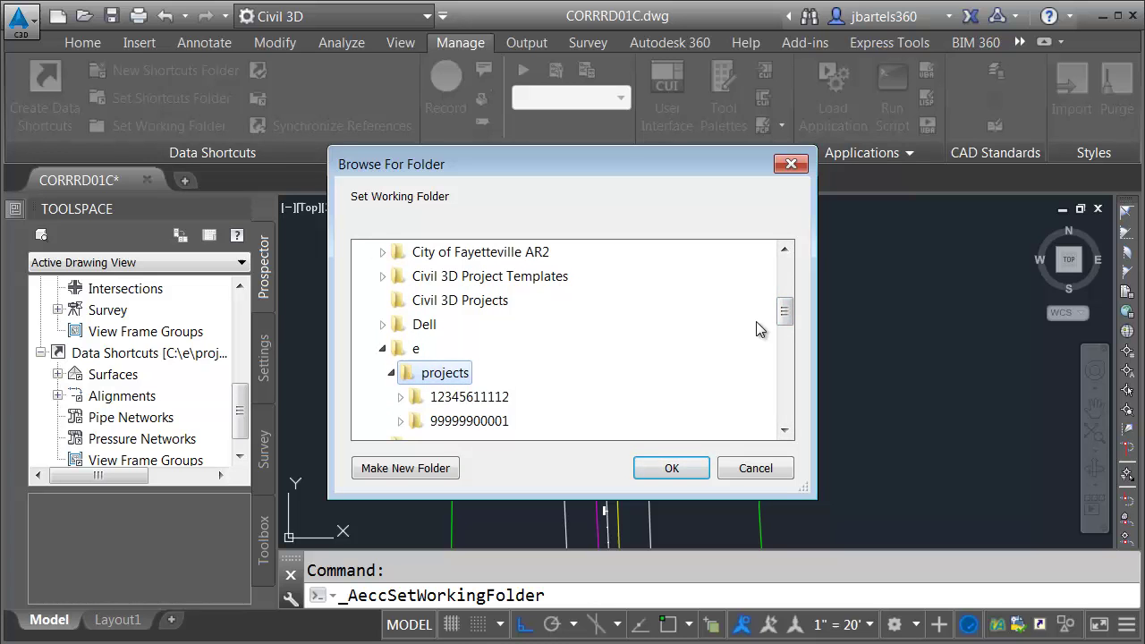
pyautogui.moveTo(787, 315); pyautogui.dragTo(788, 320)
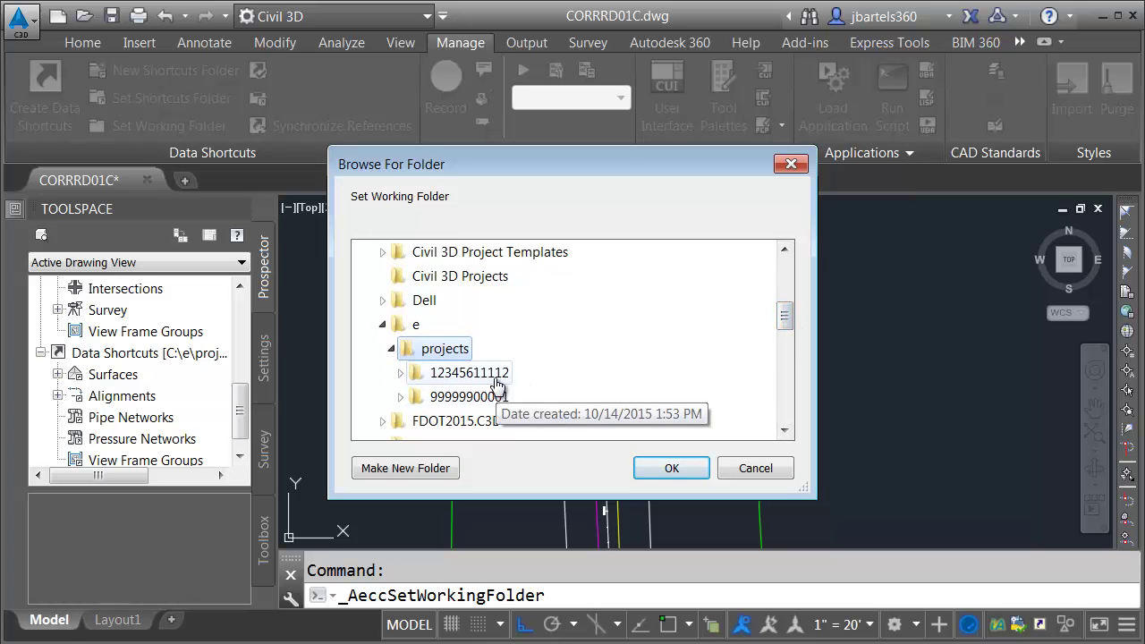
pyautogui.click(669, 468)
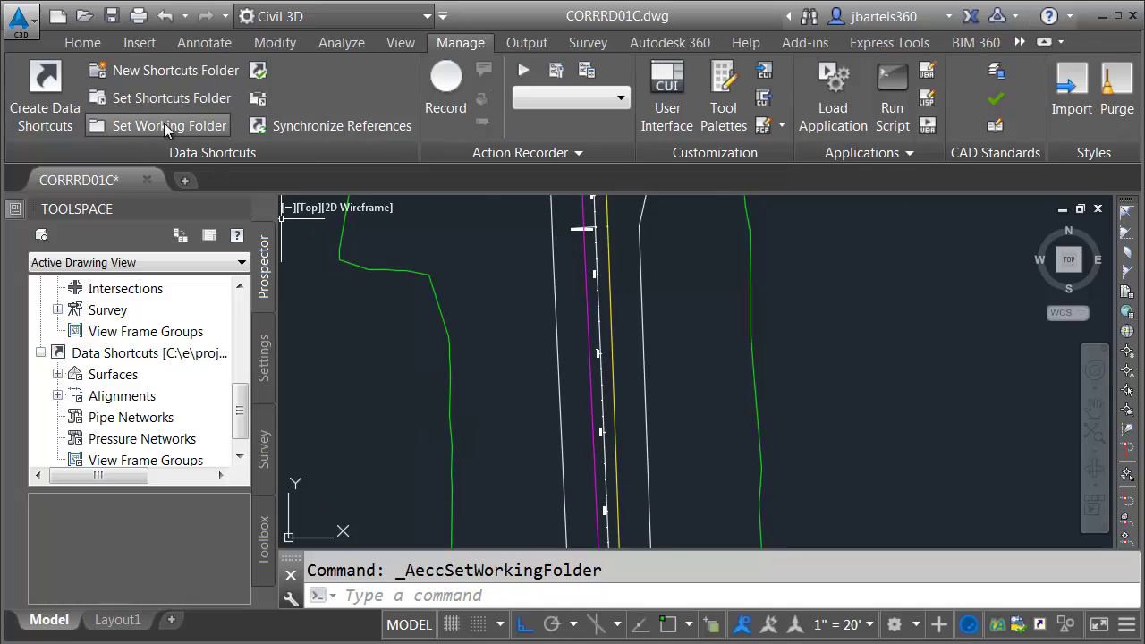
pyautogui.click(151, 98)
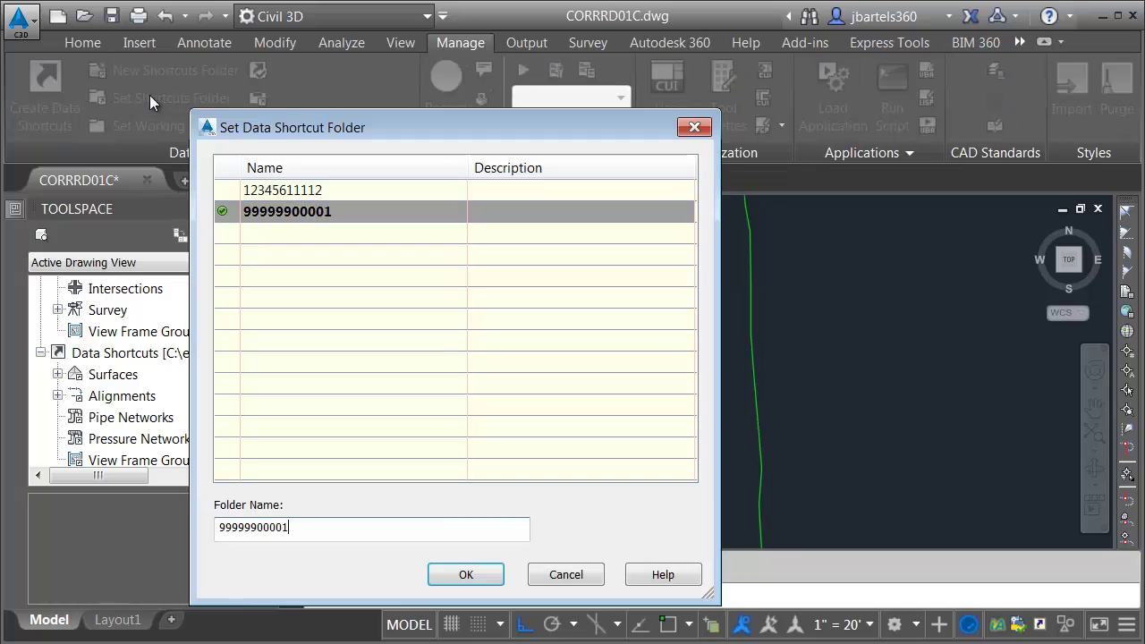
pyautogui.click(454, 576)
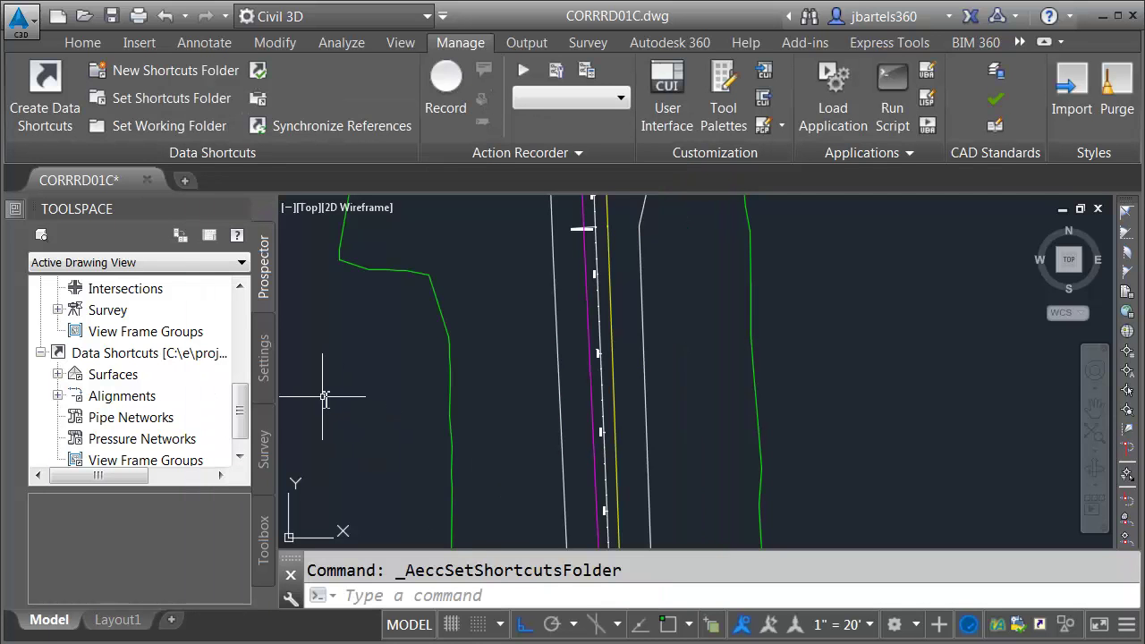
# Step: Create a reference to the centerline alignment North_Median_ LT-SR7_From_Homedepot_toPembroke with style FDOT Median Edge and label set _No Labels
pyautogui.click(57, 396)
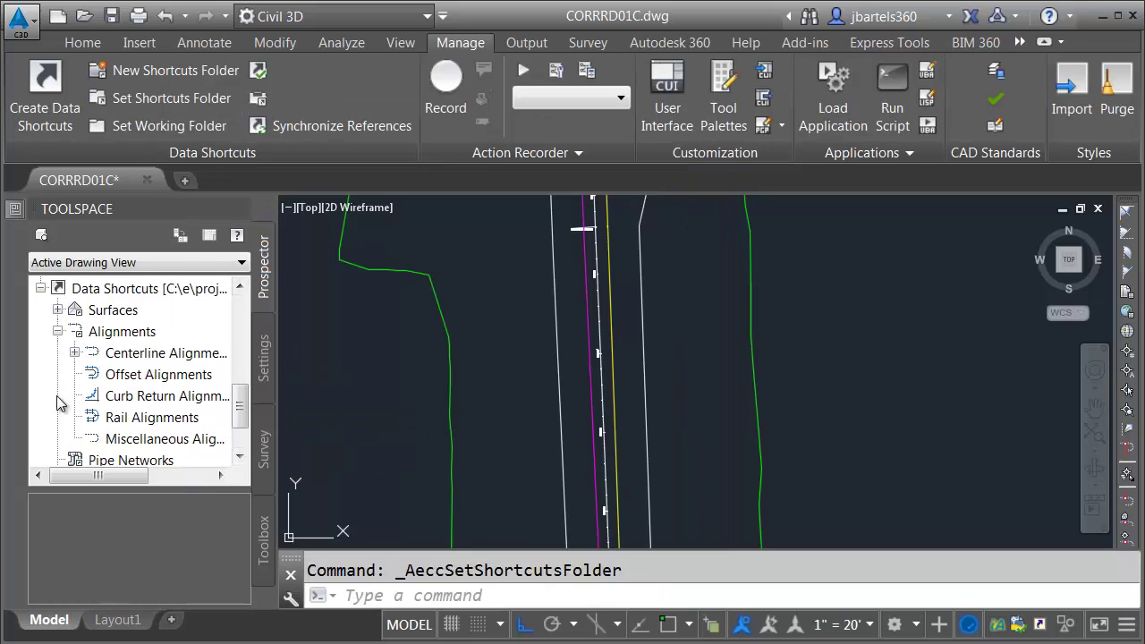
pyautogui.click(75, 353)
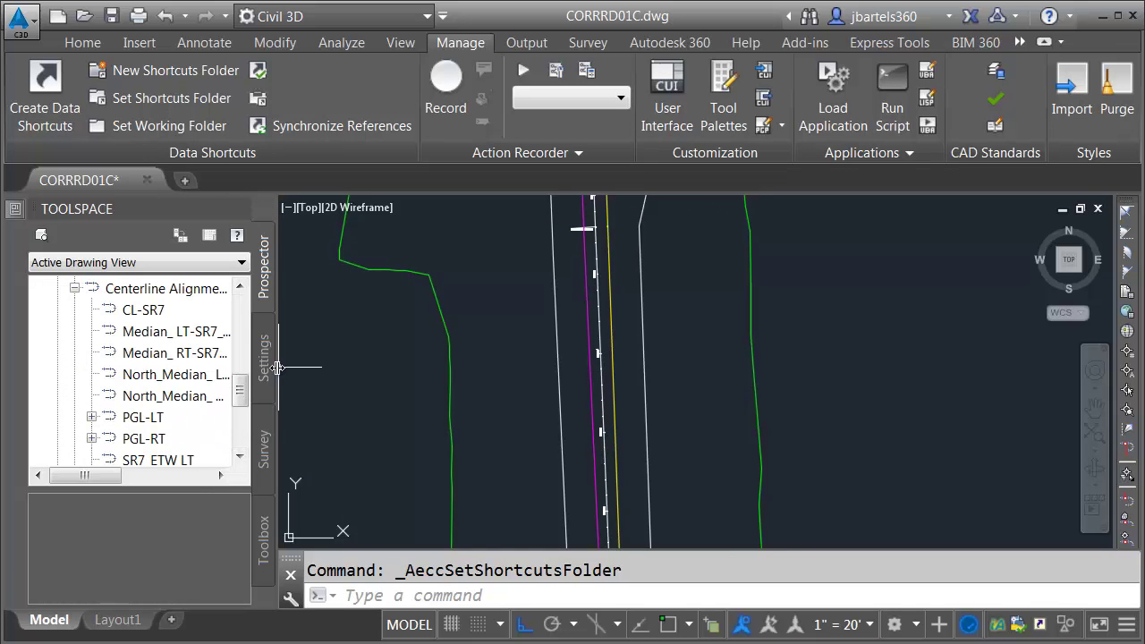
pyautogui.moveTo(358, 370); pyautogui.dragTo(377, 374)
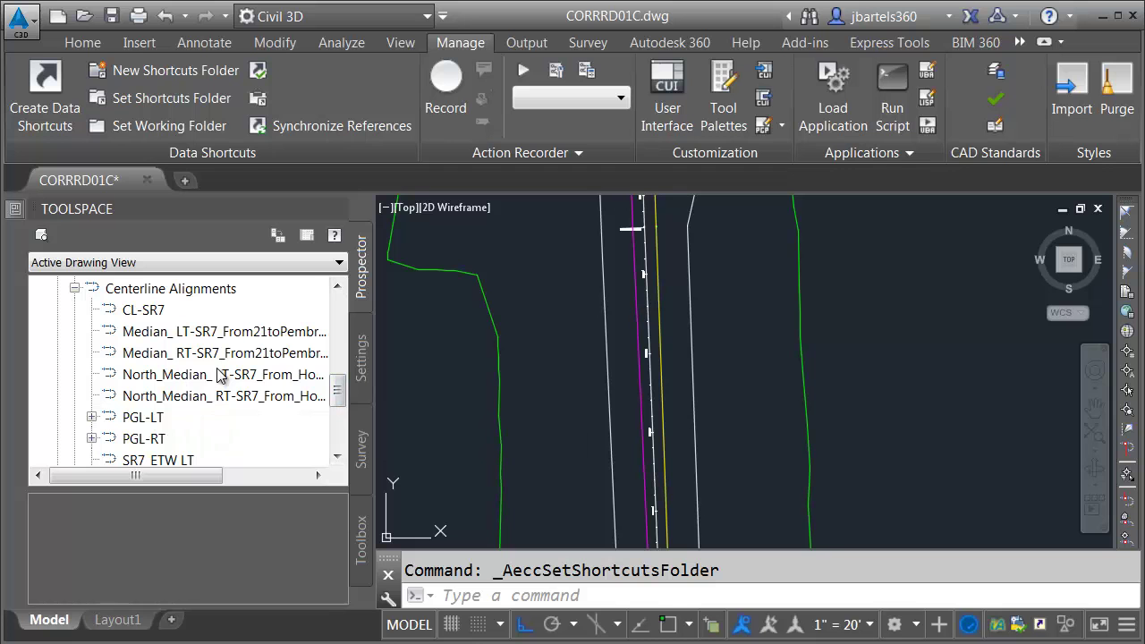
pyautogui.rightClick(163, 376)
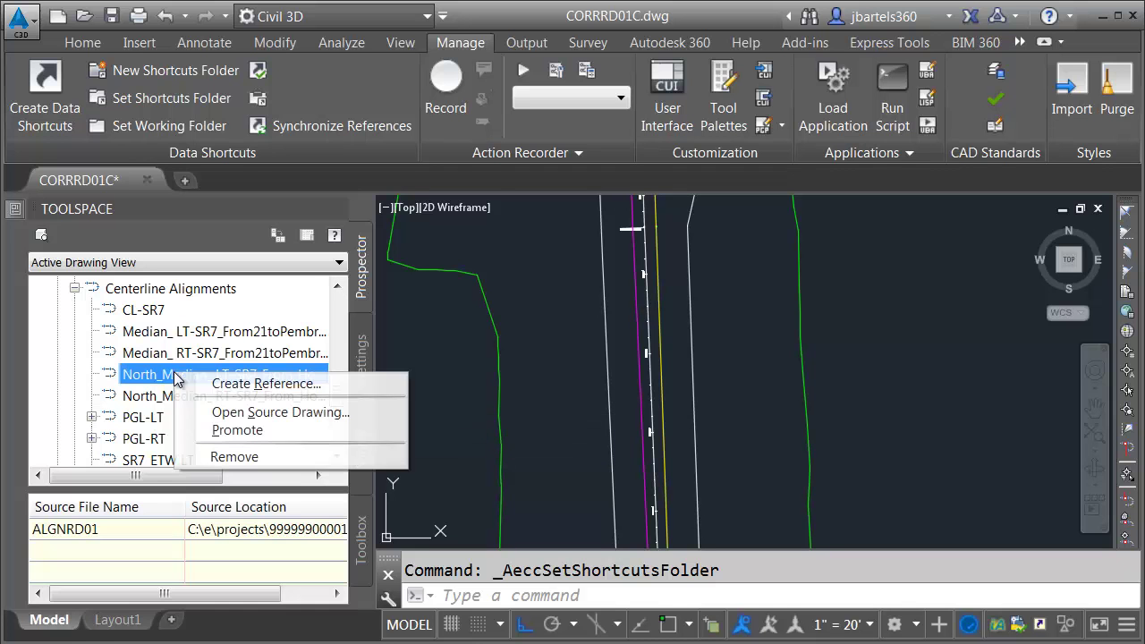
pyautogui.click(234, 386)
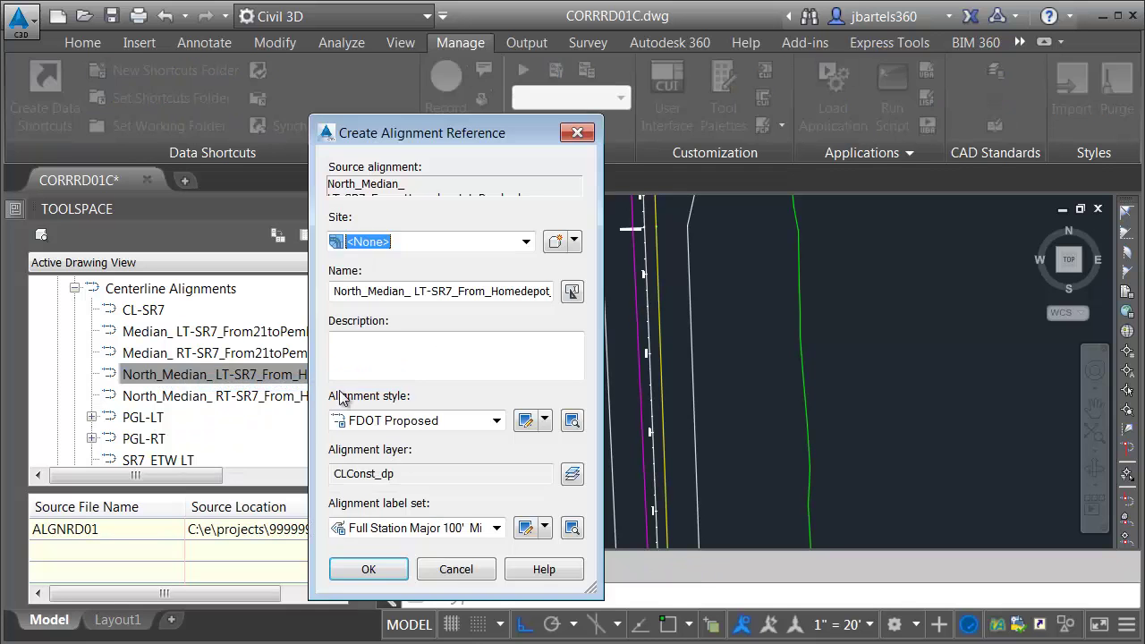
pyautogui.click(383, 421)
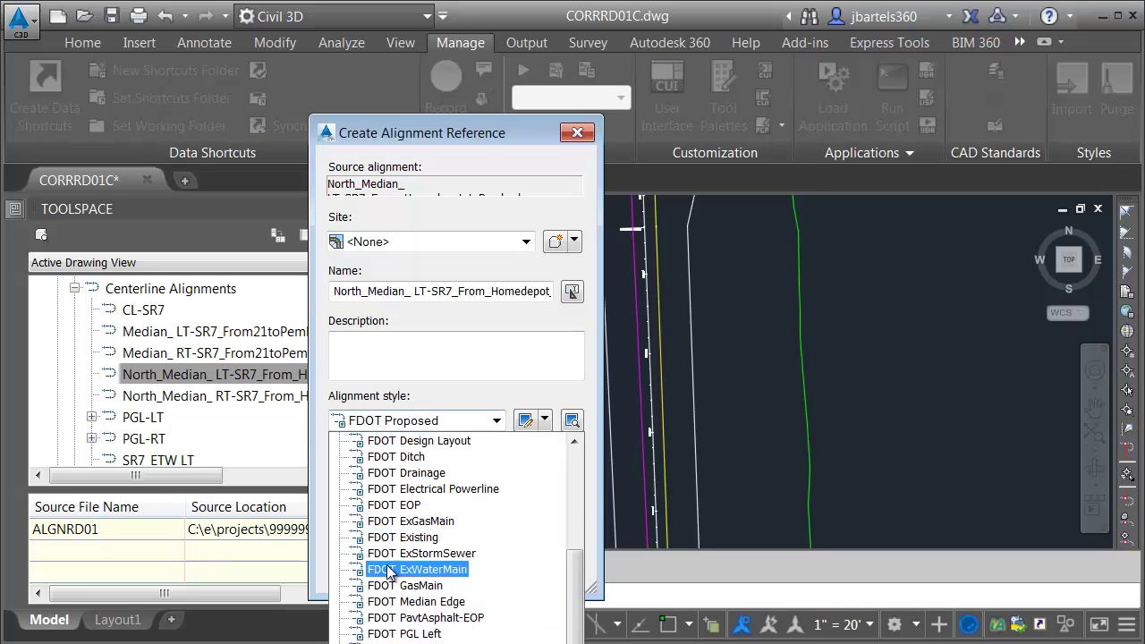
pyautogui.click(399, 601)
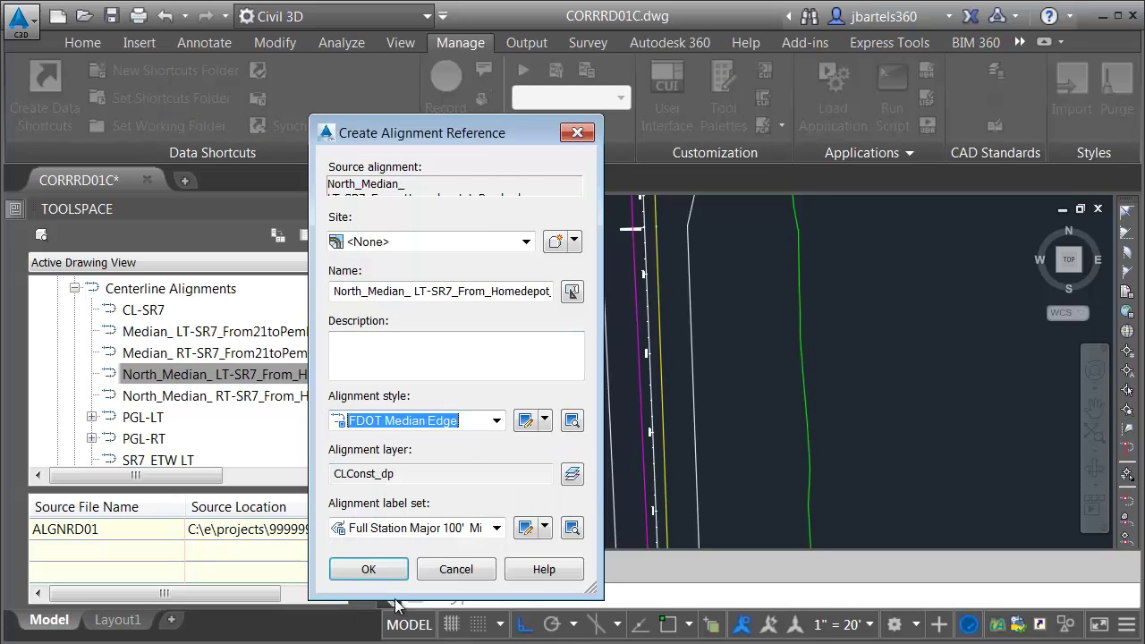
pyautogui.click(496, 528)
pyautogui.click(409, 550)
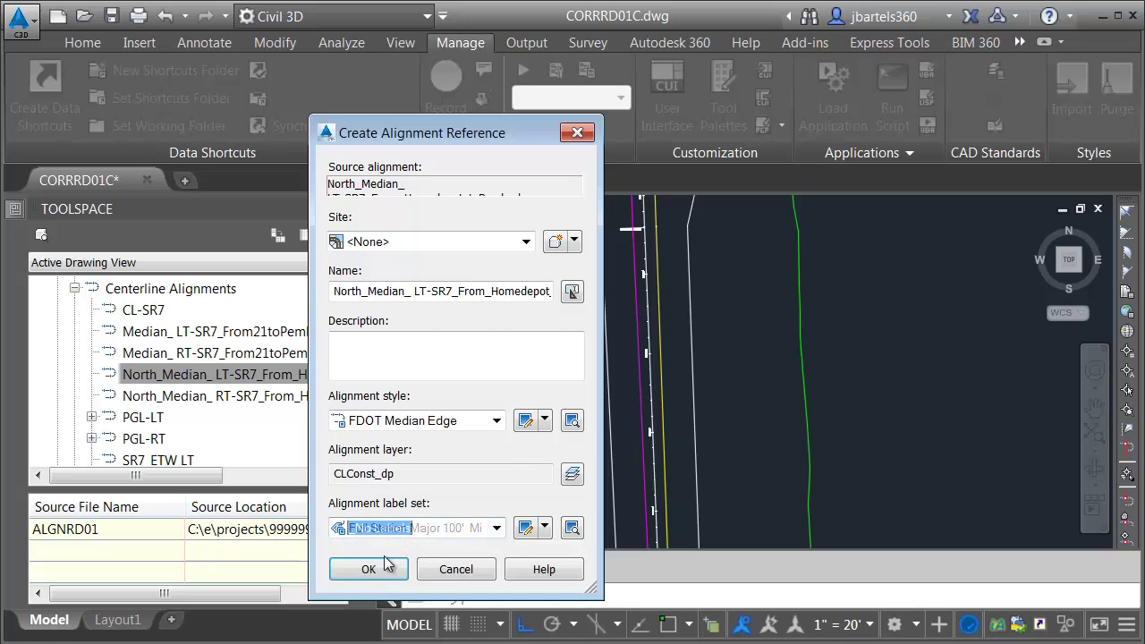
pyautogui.click(373, 567)
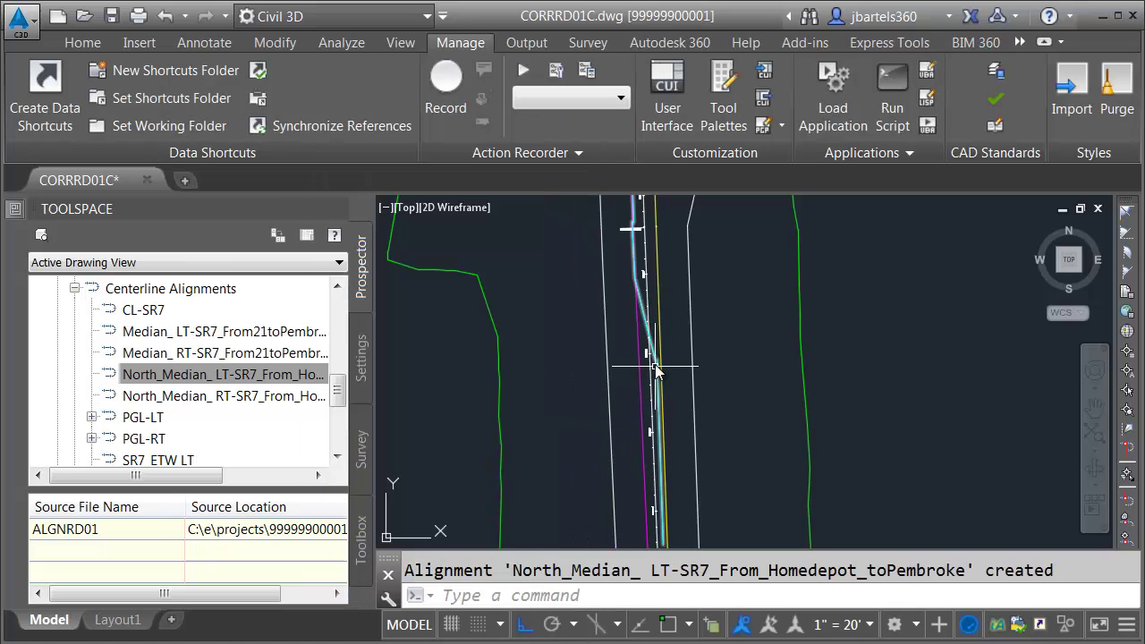
# Step: Create a reference to the centerline alignment North_Median_ RT-SR7_From_Homedepot_toPembroke with style FDOT Median Edge and label set _No Labels
pyautogui.rightClick(201, 400)
pyautogui.click(255, 403)
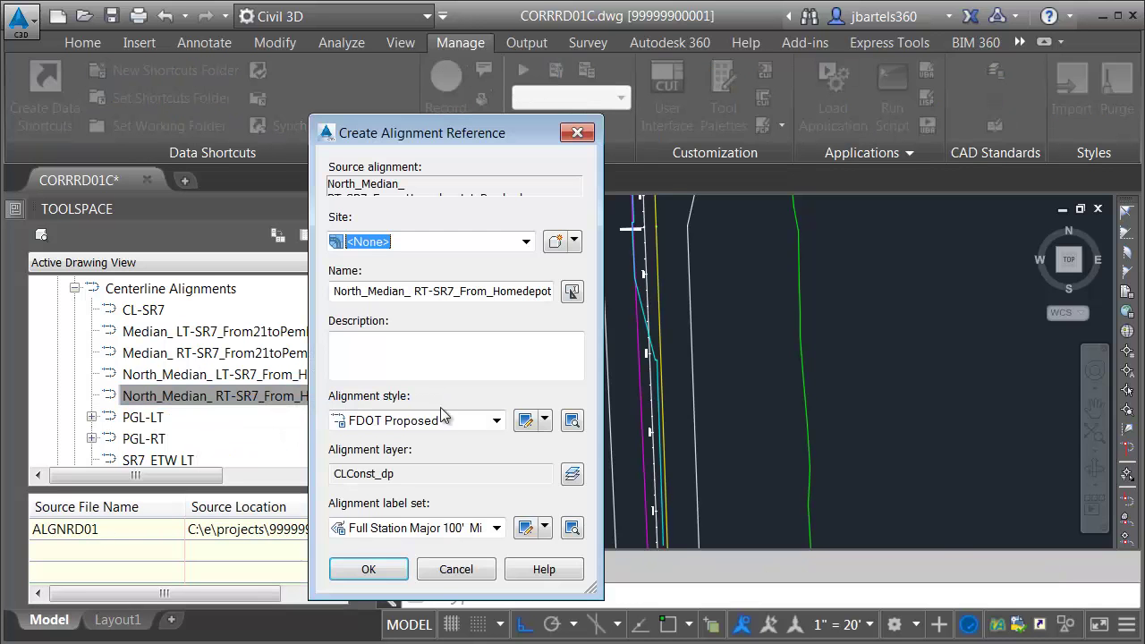
pyautogui.click(441, 410)
pyautogui.click(422, 605)
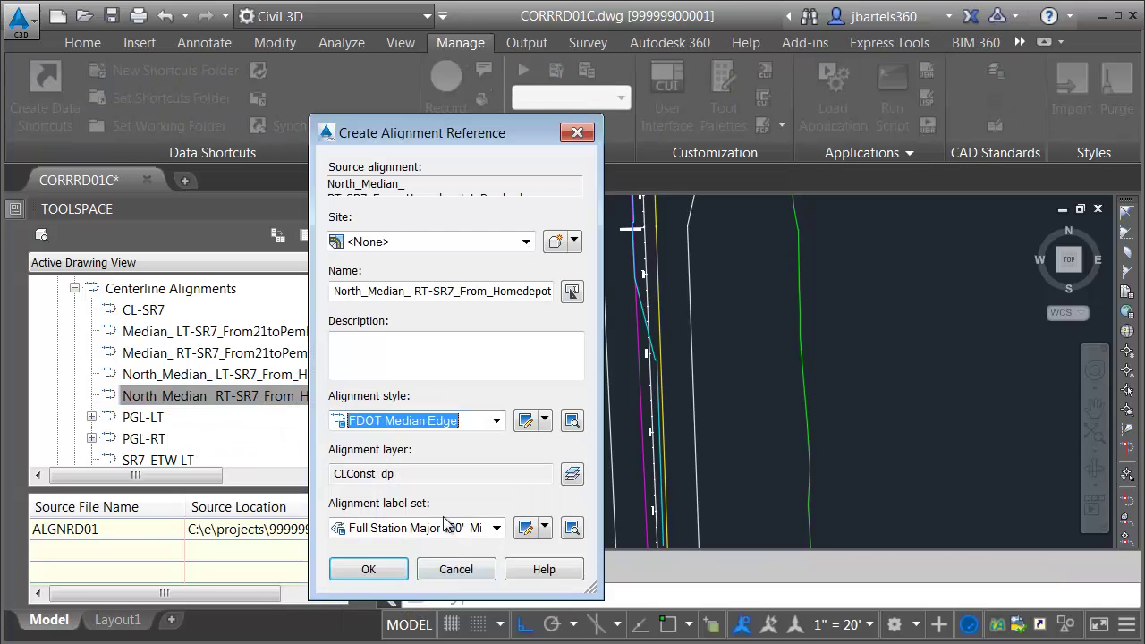
pyautogui.click(406, 528)
pyautogui.click(387, 544)
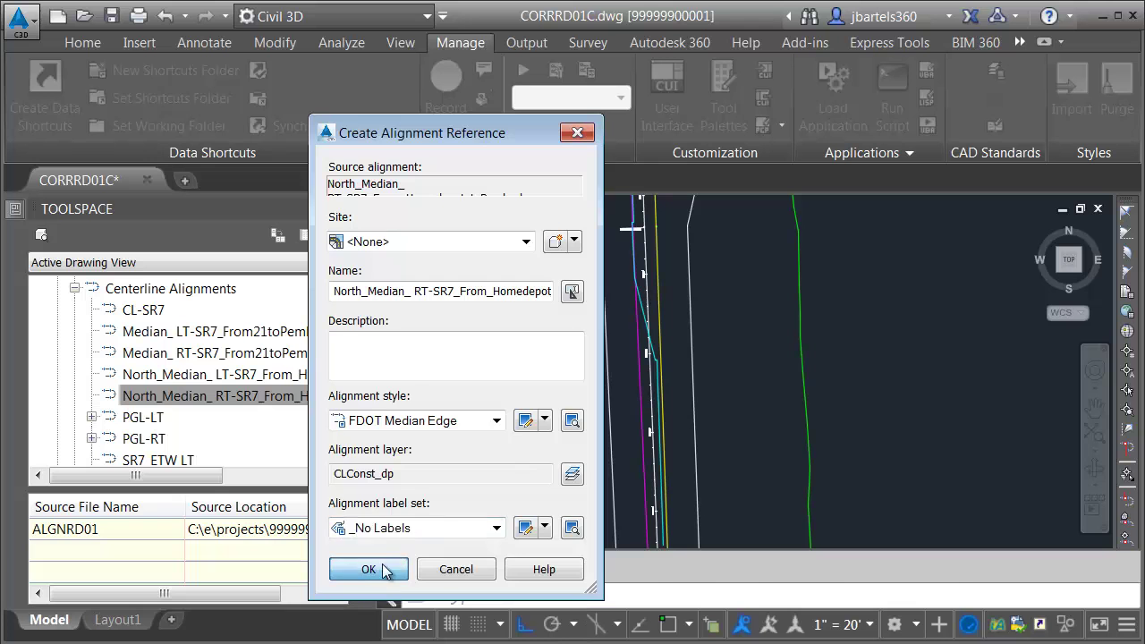
pyautogui.click(368, 570)
pyautogui.scroll(4, 657, 358)
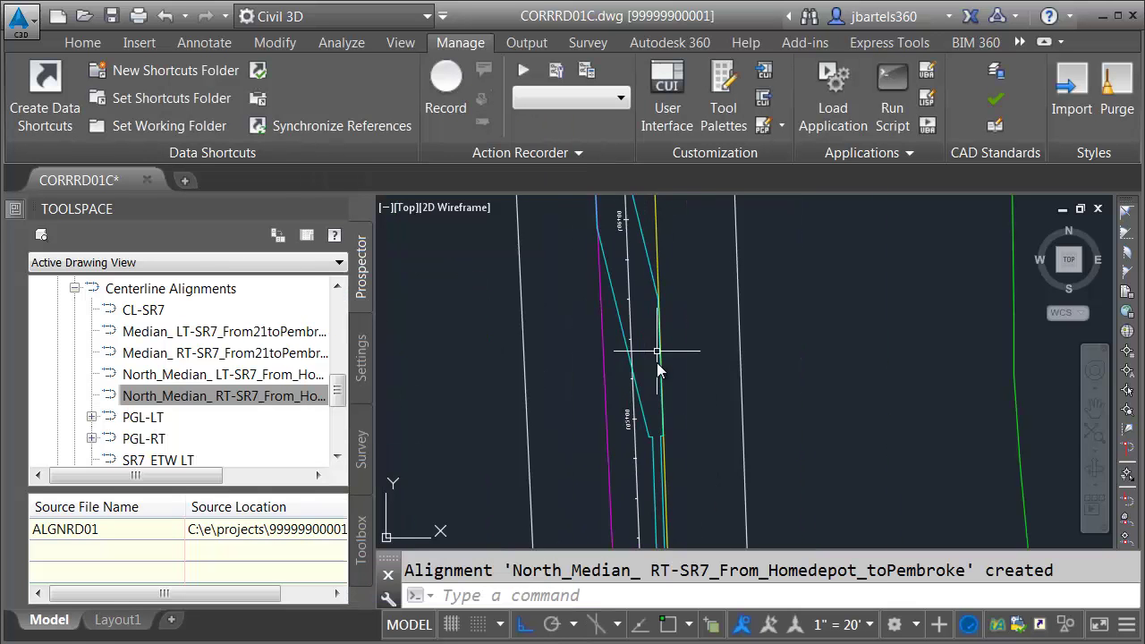
pyautogui.moveTo(700, 471)
pyautogui.mouseDown(button='middle')
pyautogui.moveTo(670, 379)
pyautogui.moveTo(630, 365)
pyautogui.moveTo(665, 310)
pyautogui.moveTo(671, 450)
pyautogui.moveTo(671, 308)
pyautogui.moveTo(670, 478)
pyautogui.moveTo(636, 363)
pyautogui.moveTo(637, 307)
pyautogui.mouseUp(button='middle')
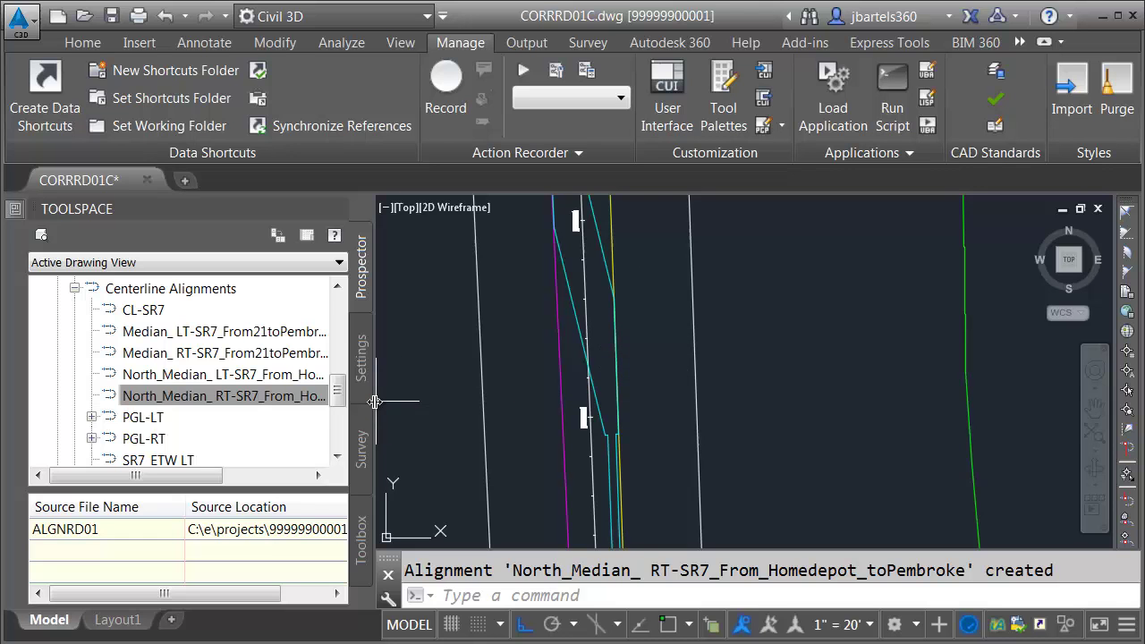
# Step: Create a corridor named SR7-North from alignment PGL-RT, profile PGL-RT_PP and assembly SR7-Traffic Separator, leaving the target surface unset
pyautogui.moveTo(375, 401); pyautogui.dragTo(240, 403)
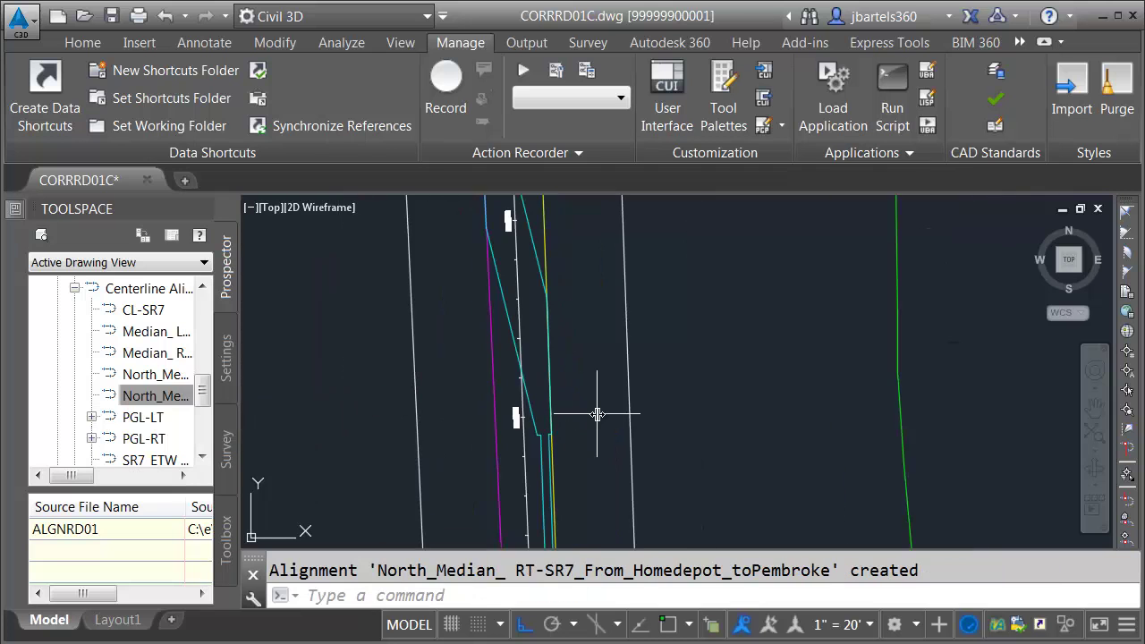
pyautogui.scroll(-4, 598, 413)
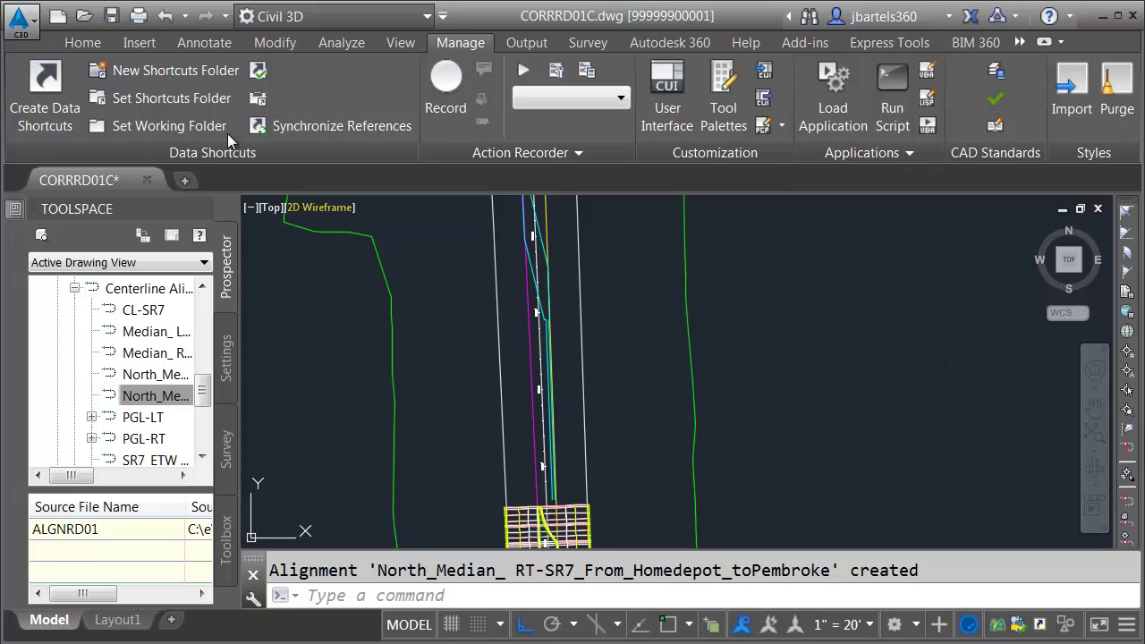
pyautogui.click(83, 43)
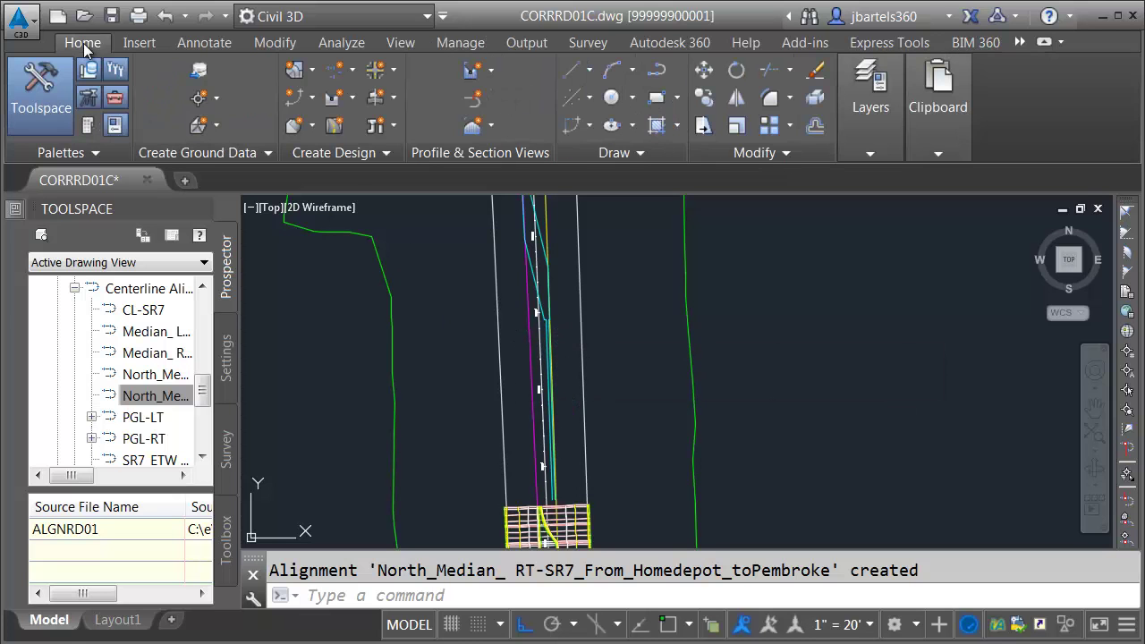
pyautogui.click(334, 125)
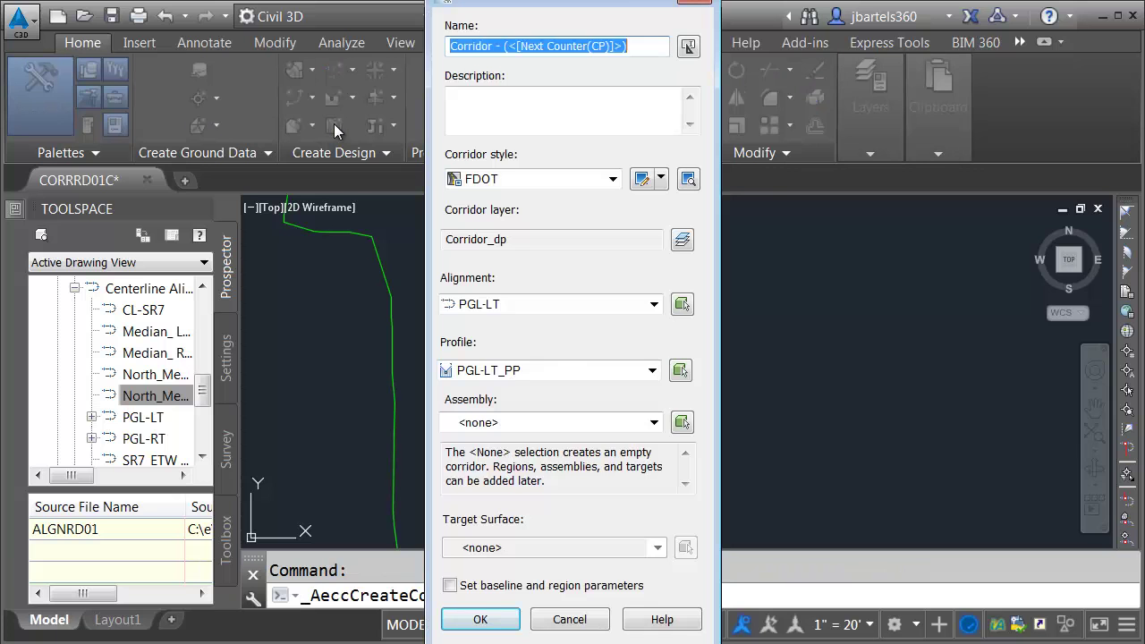
pyautogui.write('SR7-North')
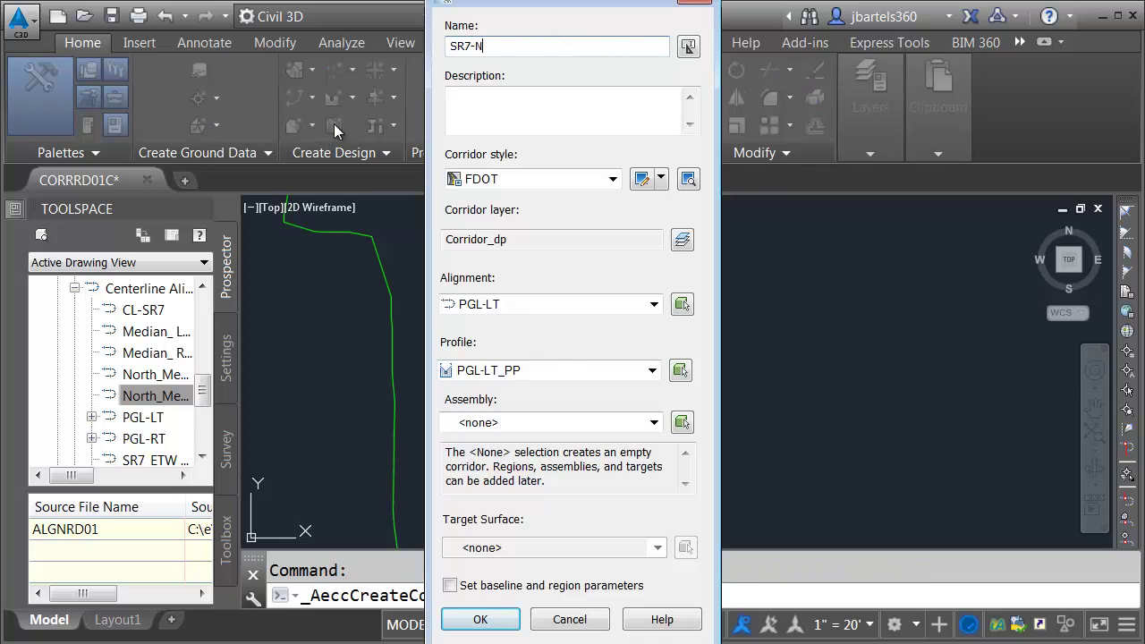
pyautogui.click(483, 305)
pyautogui.click(488, 337)
pyautogui.click(494, 371)
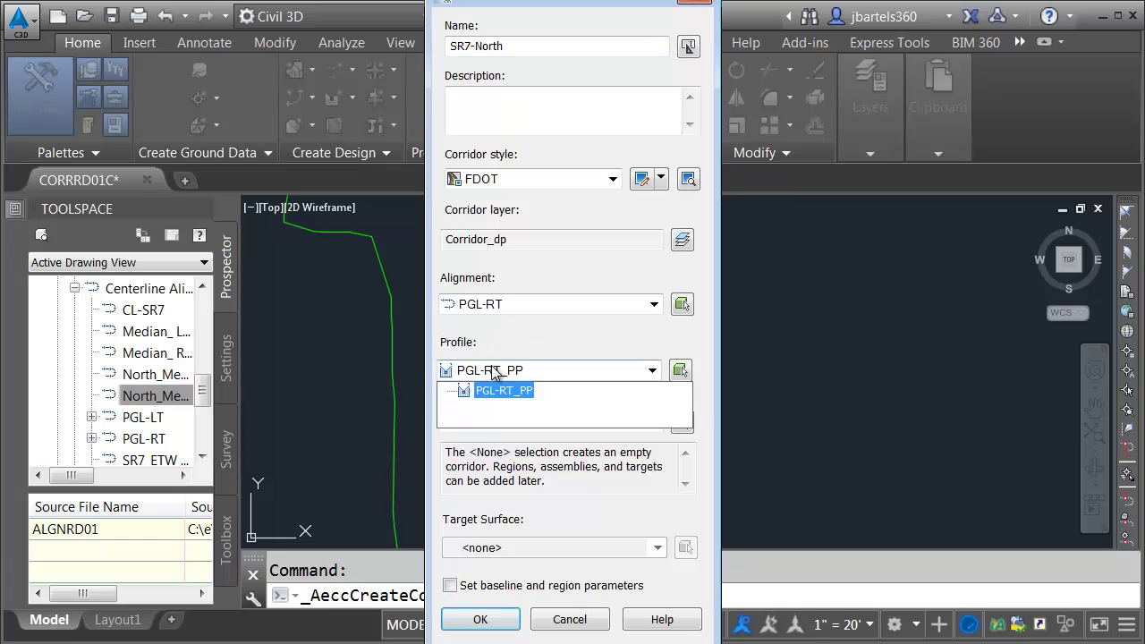
pyautogui.click(510, 392)
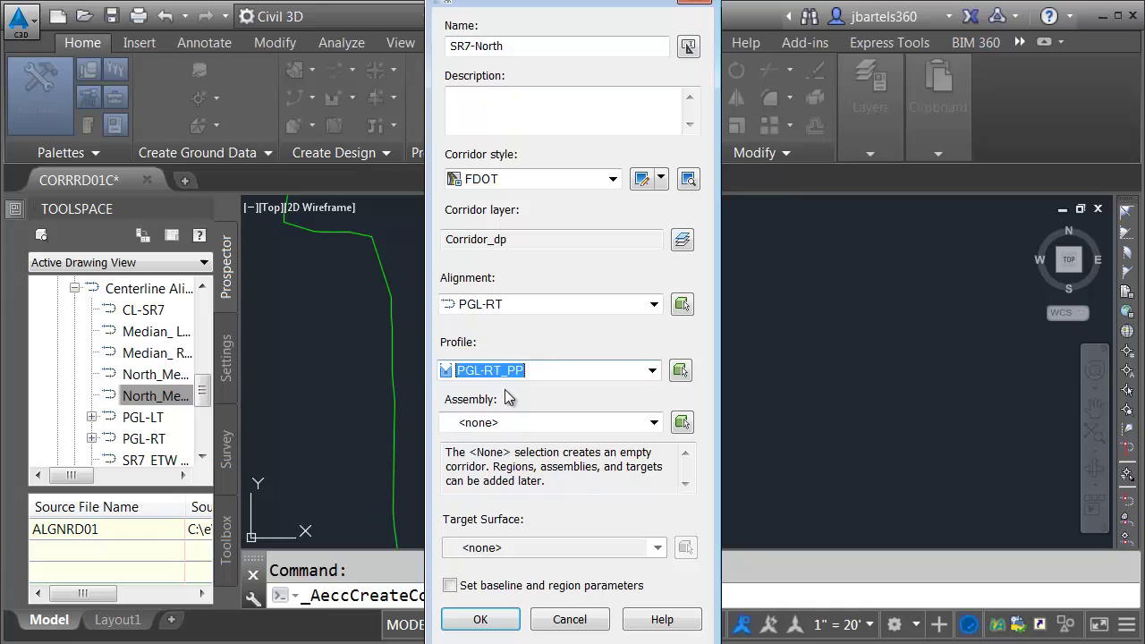
pyautogui.click(488, 424)
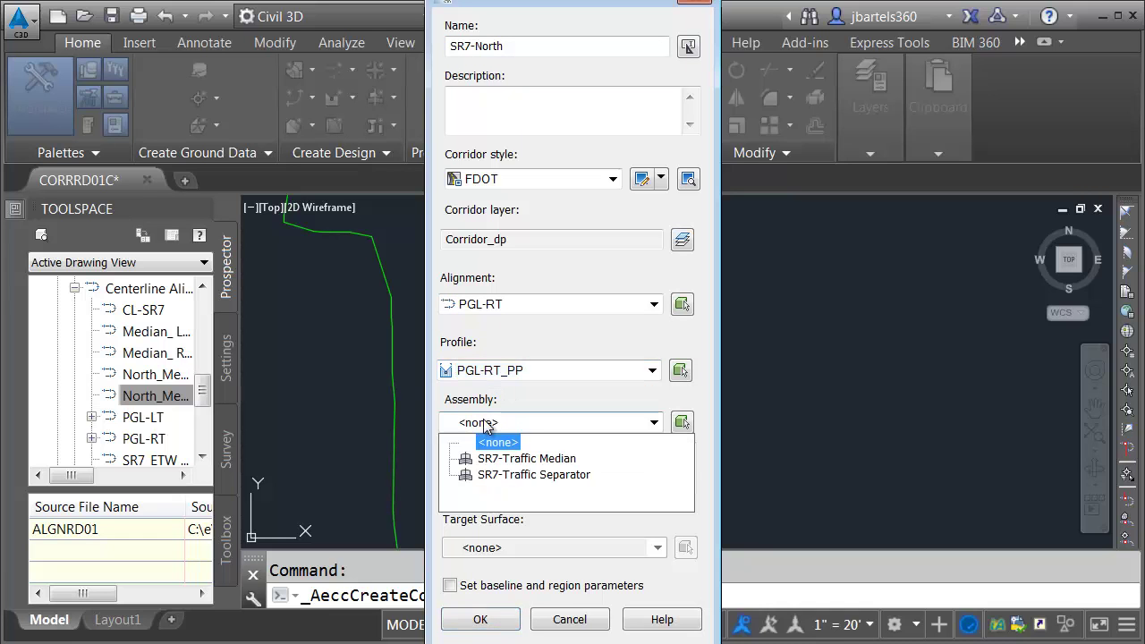
pyautogui.click(510, 476)
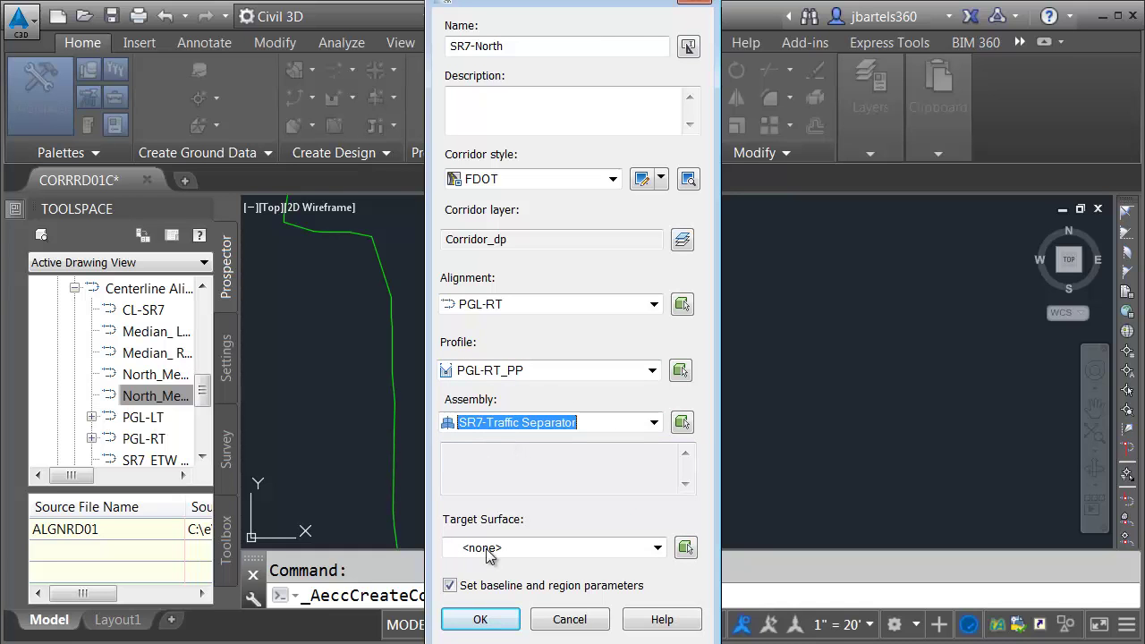
pyautogui.click(477, 621)
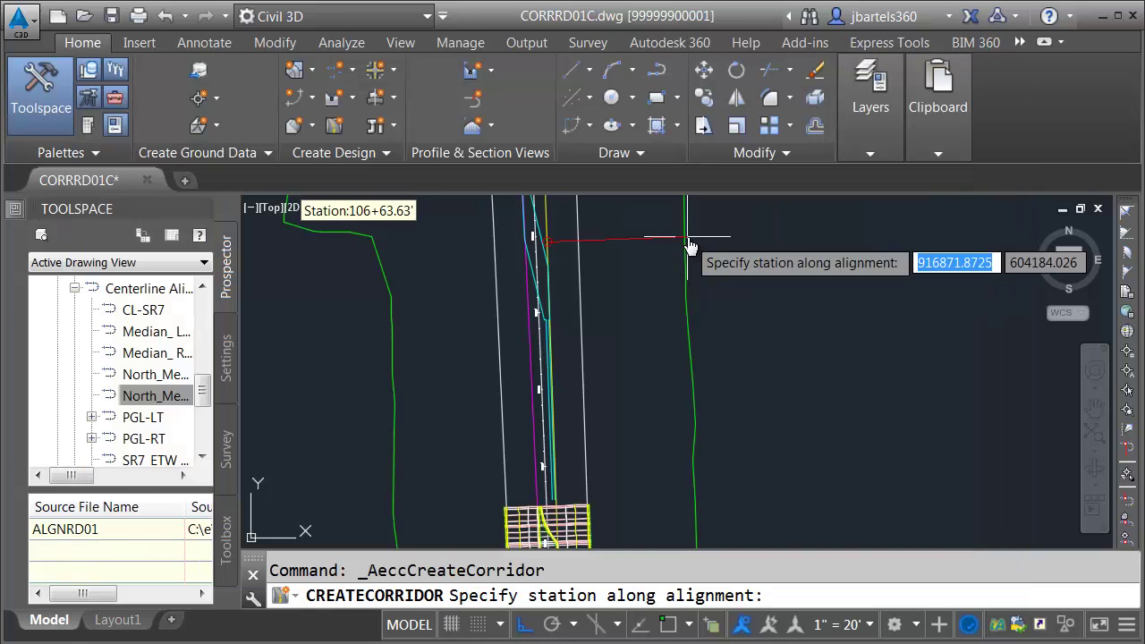
# Step: Set the traffic separator region's start station to 102+56.39' at the south endpoint of the cyan median edge line nearest PGL-RT
pyautogui.keyDown('shift'); pyautogui.rightClick(519, 505); pyautogui.keyUp('shift')
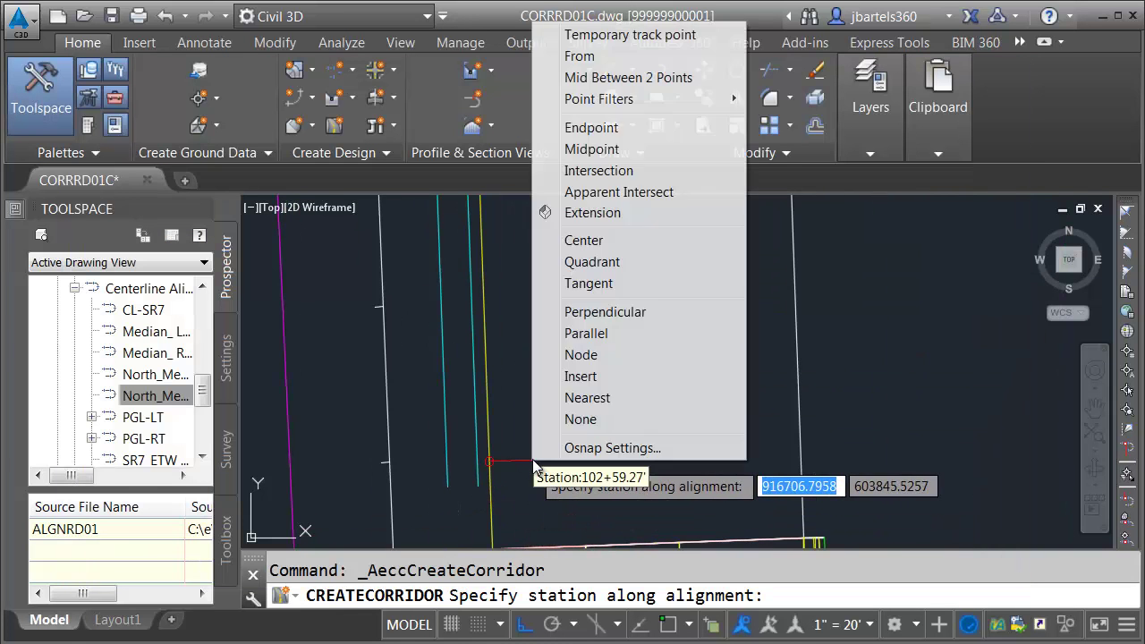
pyautogui.click(559, 125)
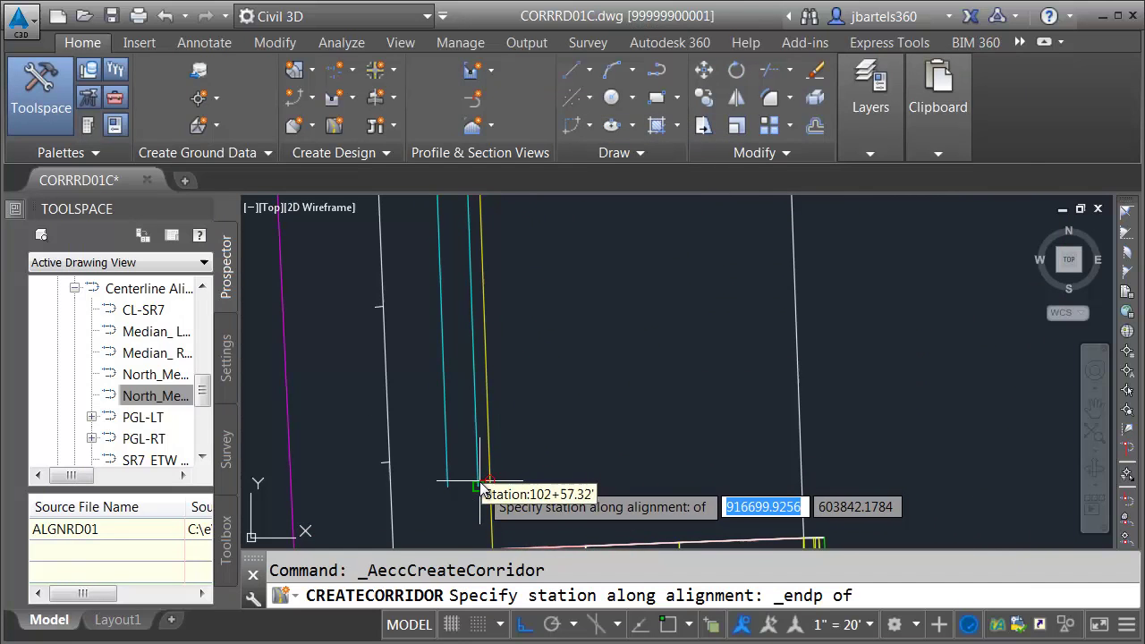
pyautogui.click(488, 492)
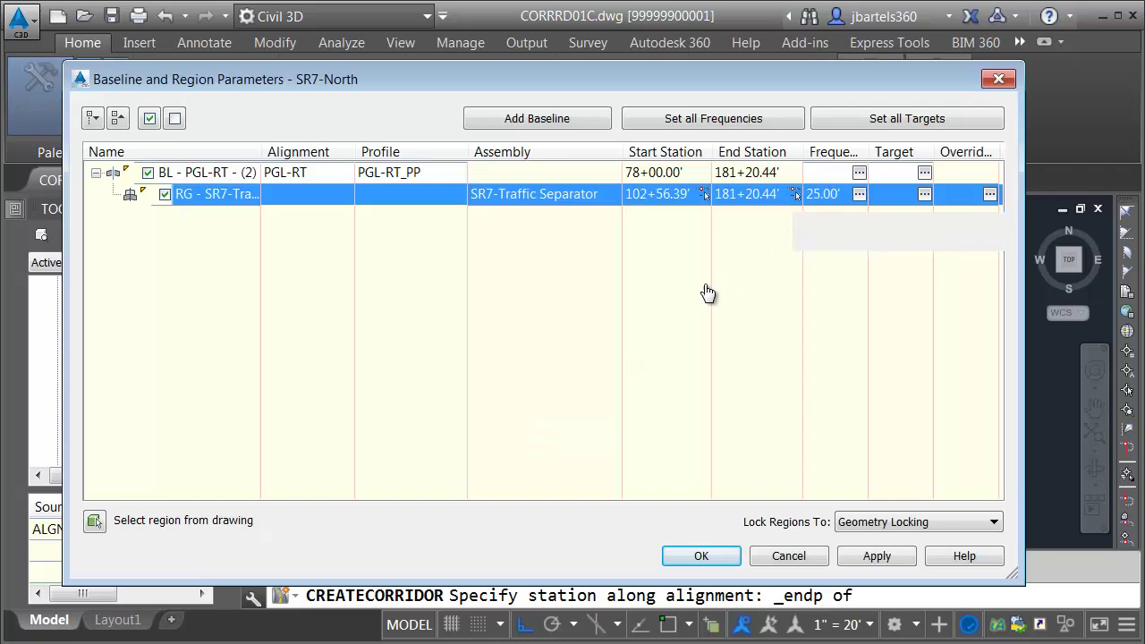
# Step: Set the region's end station to 104+90.60' at the endpoint where the cyan median edge steps out to PGL-RT
pyautogui.scroll(5, 659, 301)
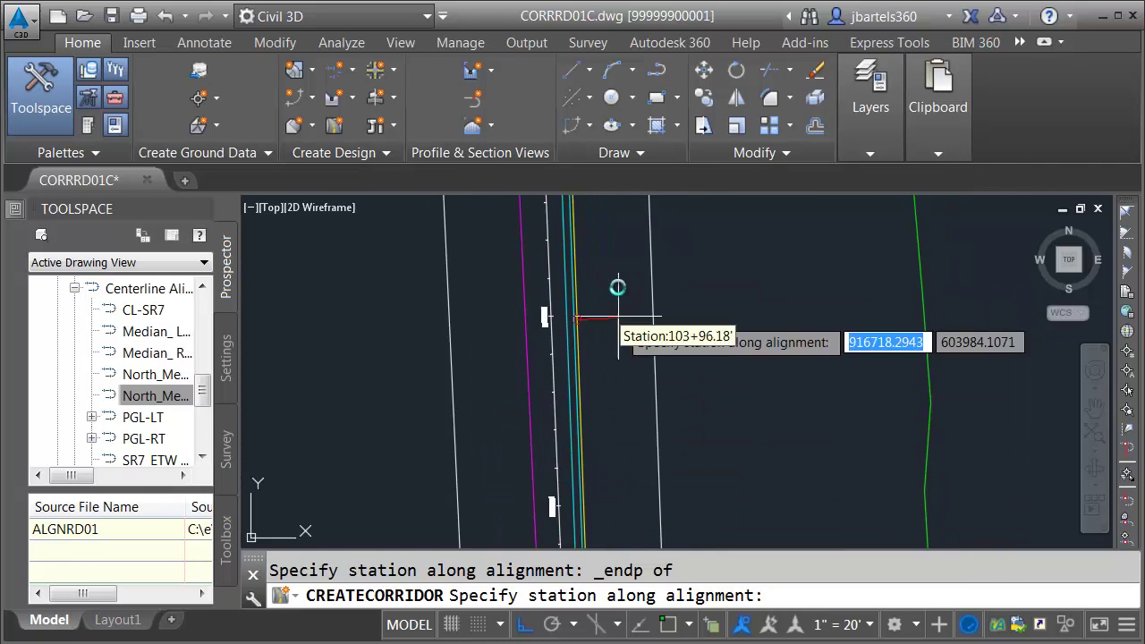
pyautogui.scroll(3, 593, 371)
pyautogui.keyDown('shift'); pyautogui.rightClick(556, 310); pyautogui.keyUp('shift')
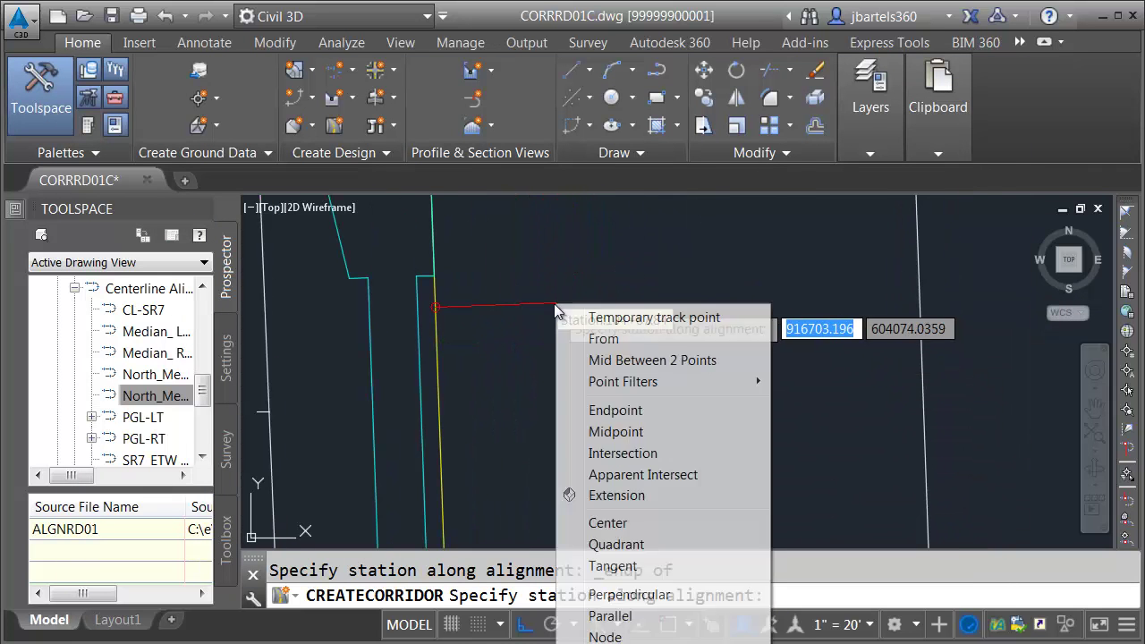
pyautogui.click(614, 413)
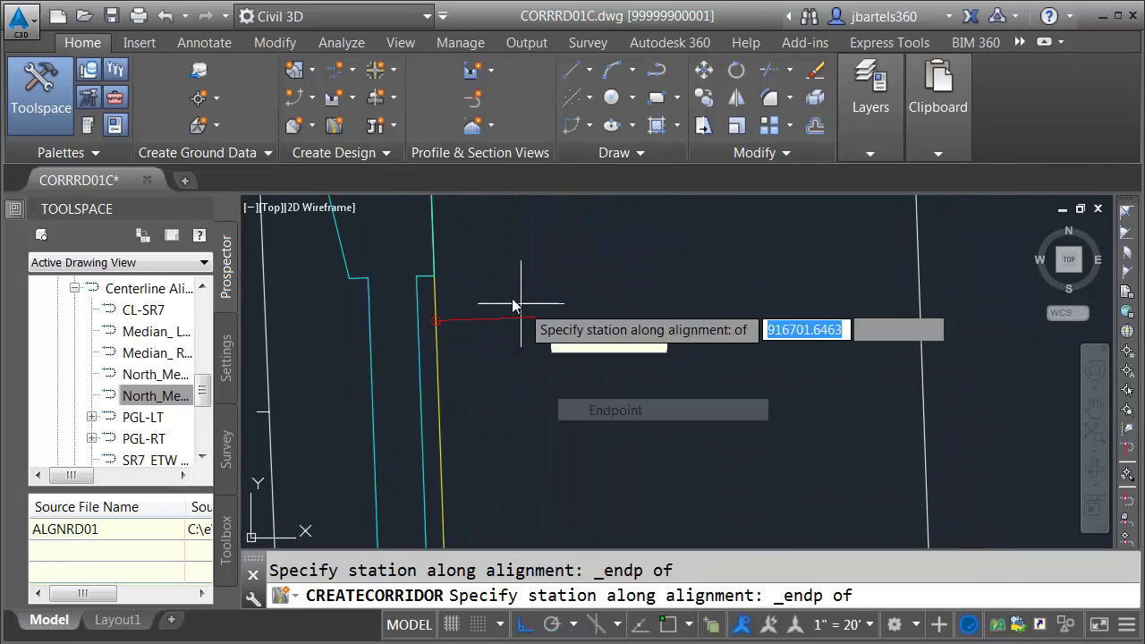
pyautogui.click(465, 290)
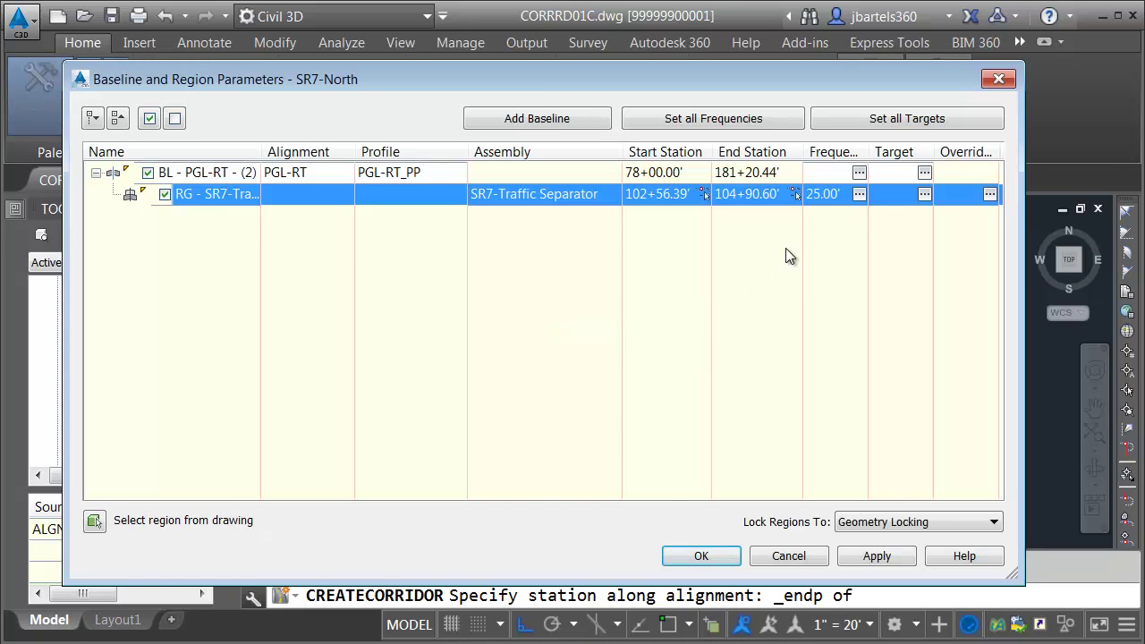
# Step: Open the region's target mapping and set the PGL LT Link target alignment to PGL-LT
pyautogui.click(925, 195)
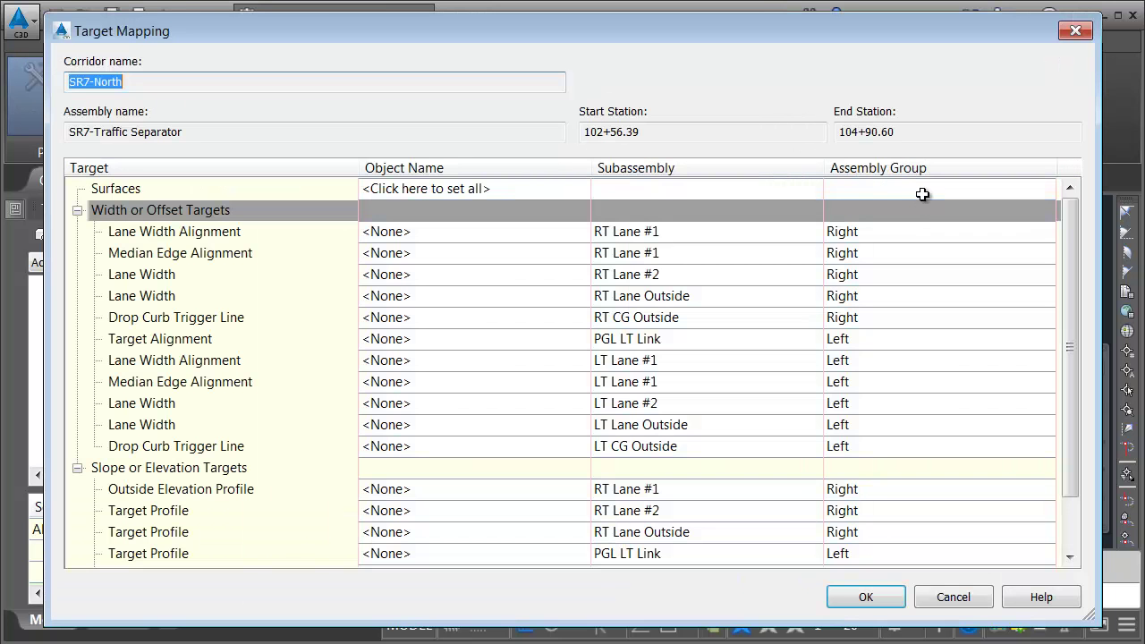
pyautogui.click(490, 339)
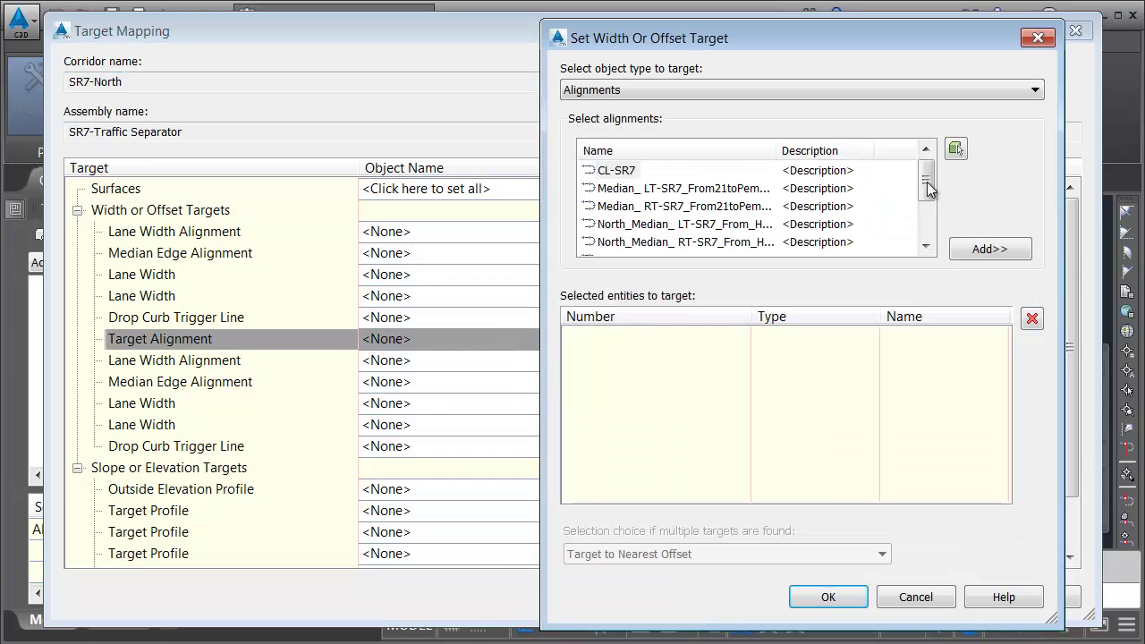
pyautogui.moveTo(927, 190); pyautogui.dragTo(926, 205)
pyautogui.click(624, 211)
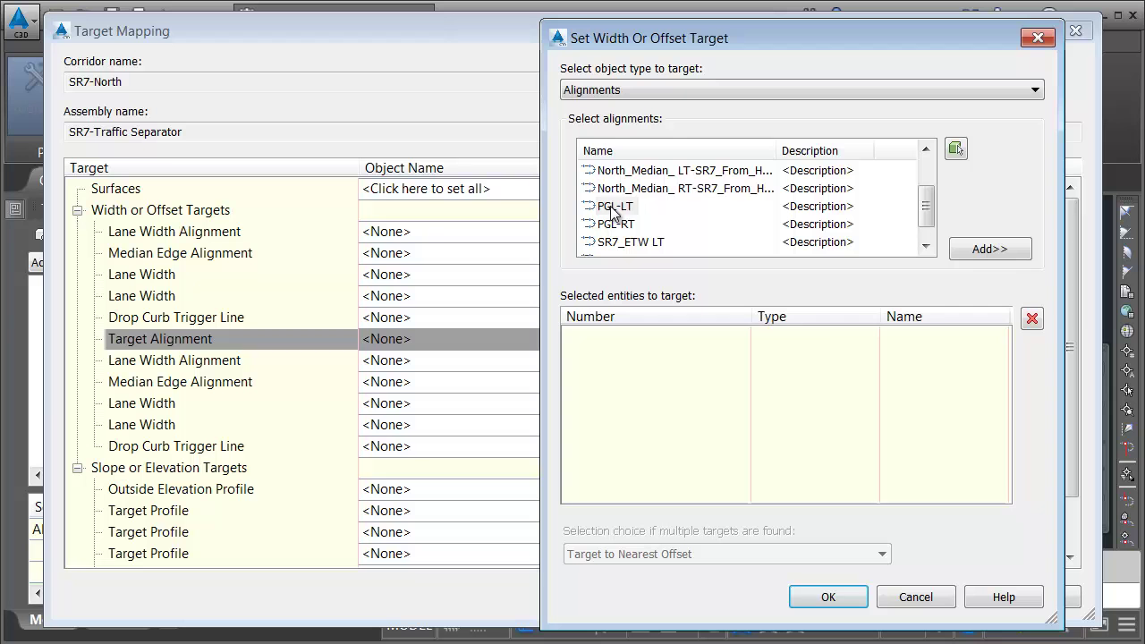
pyautogui.click(976, 251)
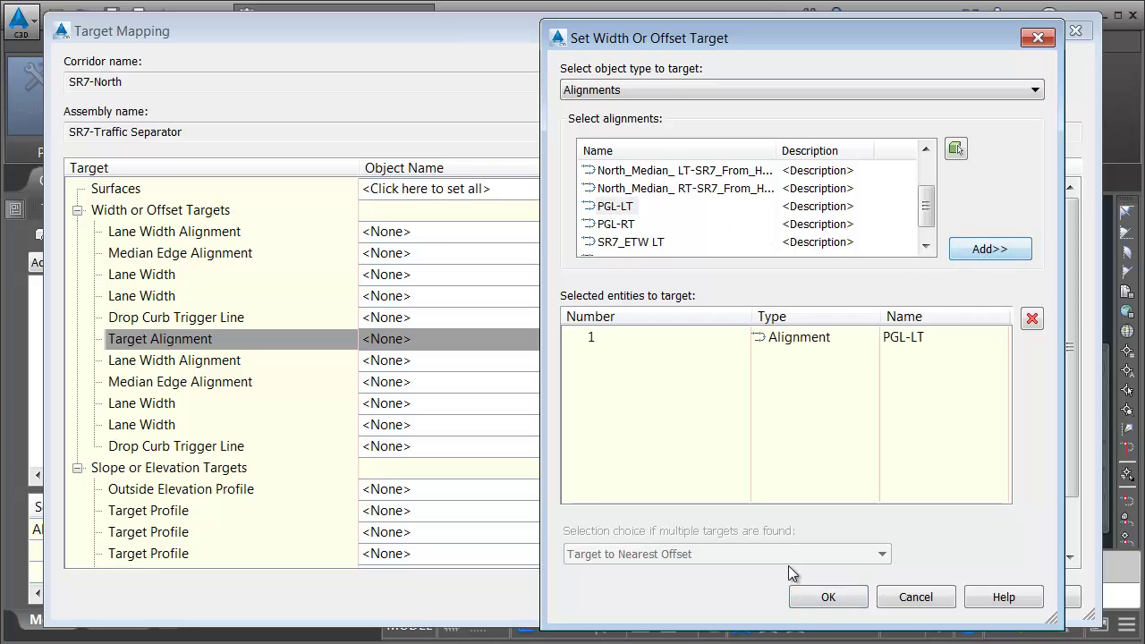
pyautogui.click(808, 596)
# Step: Set the PGL LT Link target profile to PGL-LT_PP from the PGL-LT alignment
pyautogui.scroll(-1, 1071, 338)
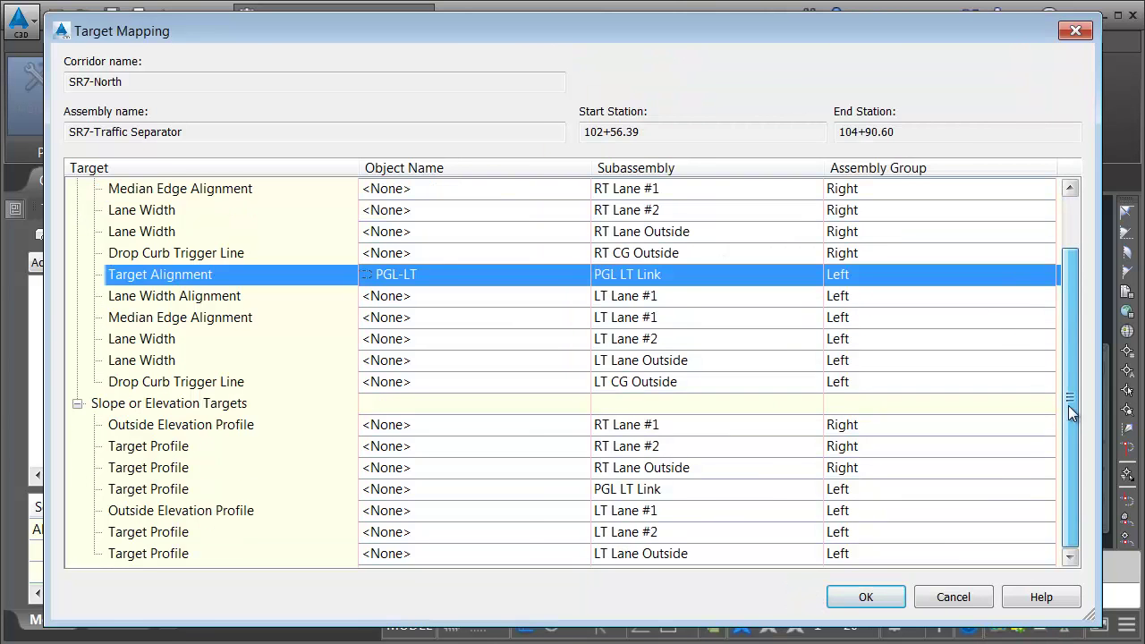
pyautogui.click(481, 489)
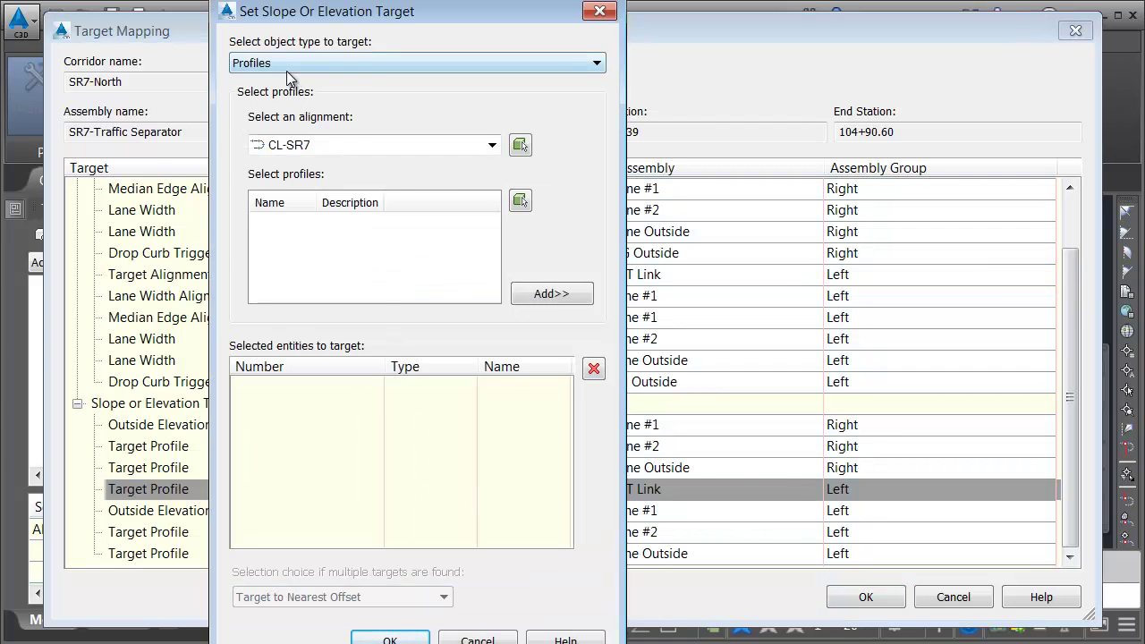
pyautogui.click(289, 145)
pyautogui.click(284, 248)
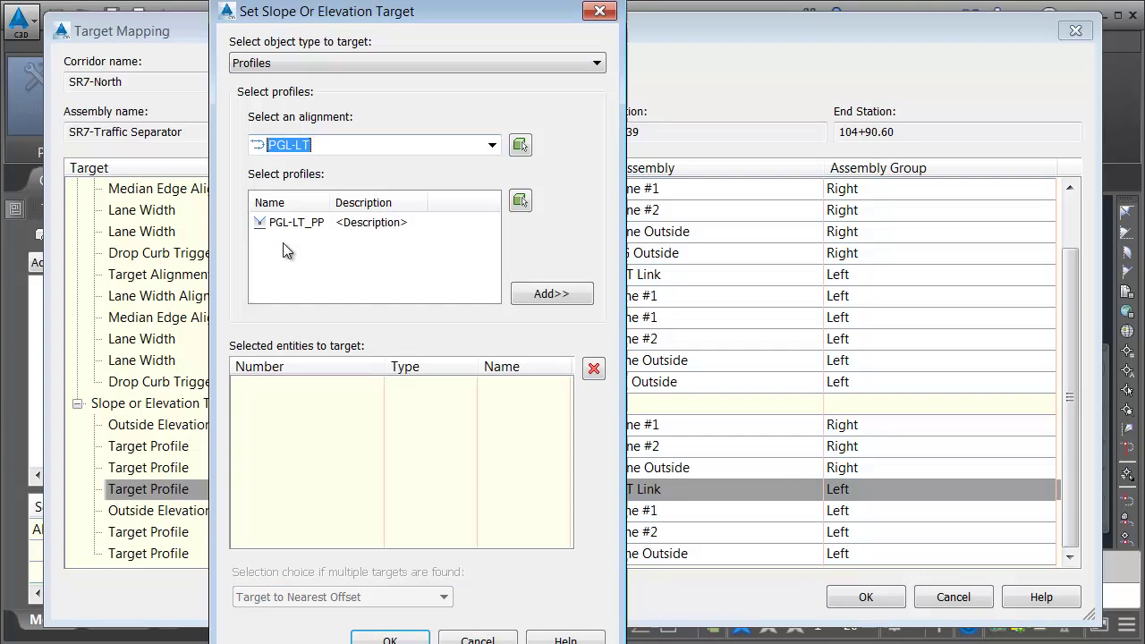
pyautogui.click(294, 223)
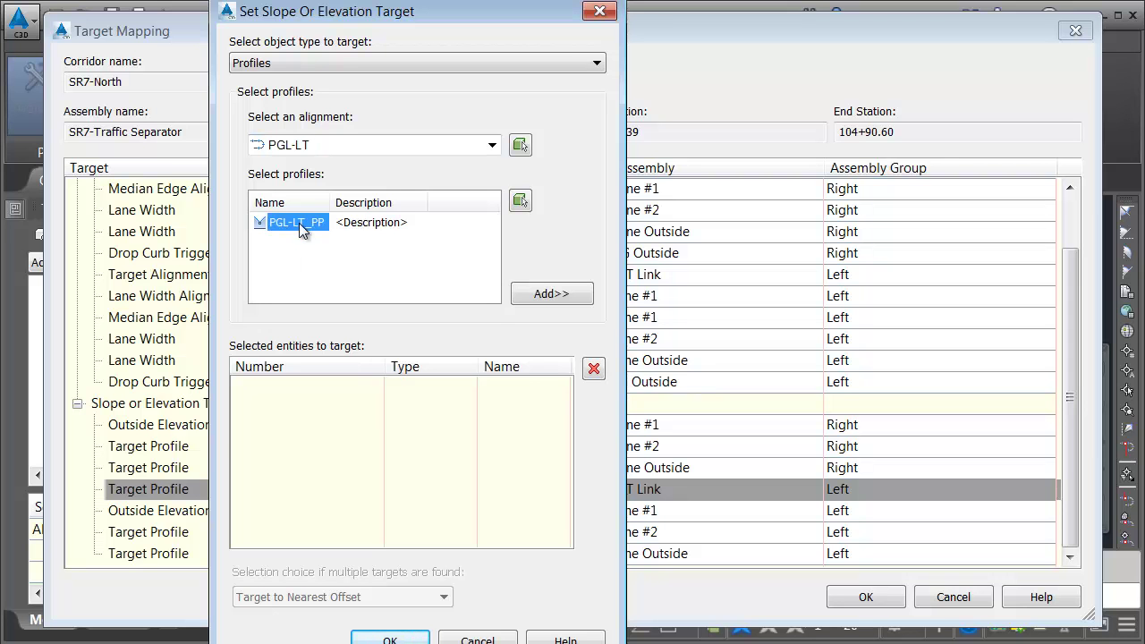
pyautogui.click(528, 295)
pyautogui.click(413, 635)
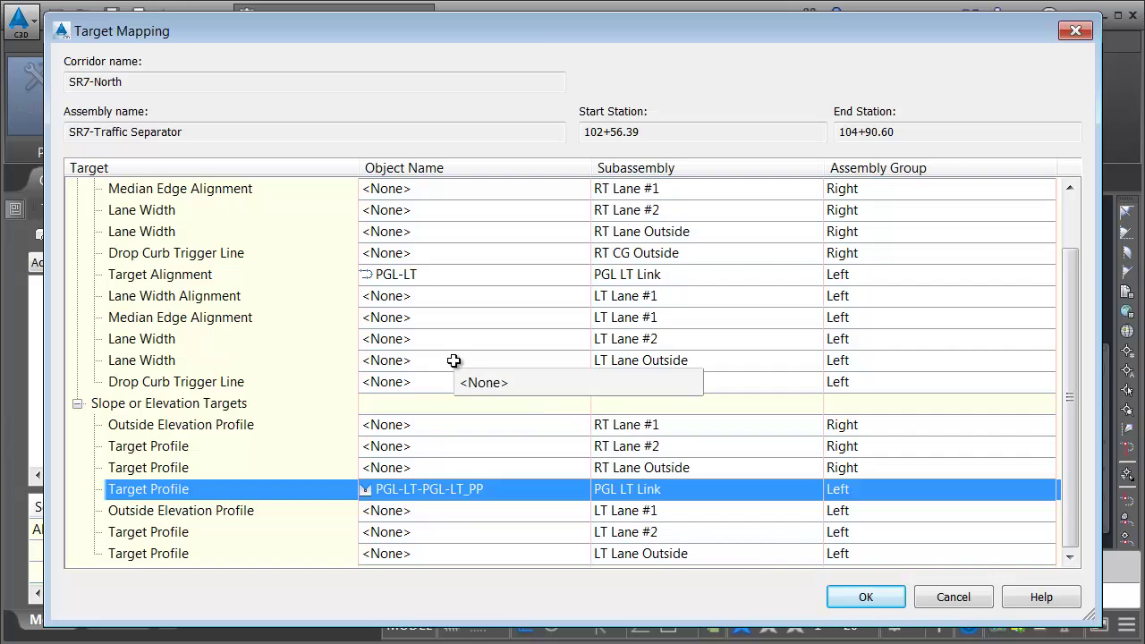
# Step: Set the lane width target of LT Lane Outside to the alignment SR7_ETW LT
pyautogui.click(451, 361)
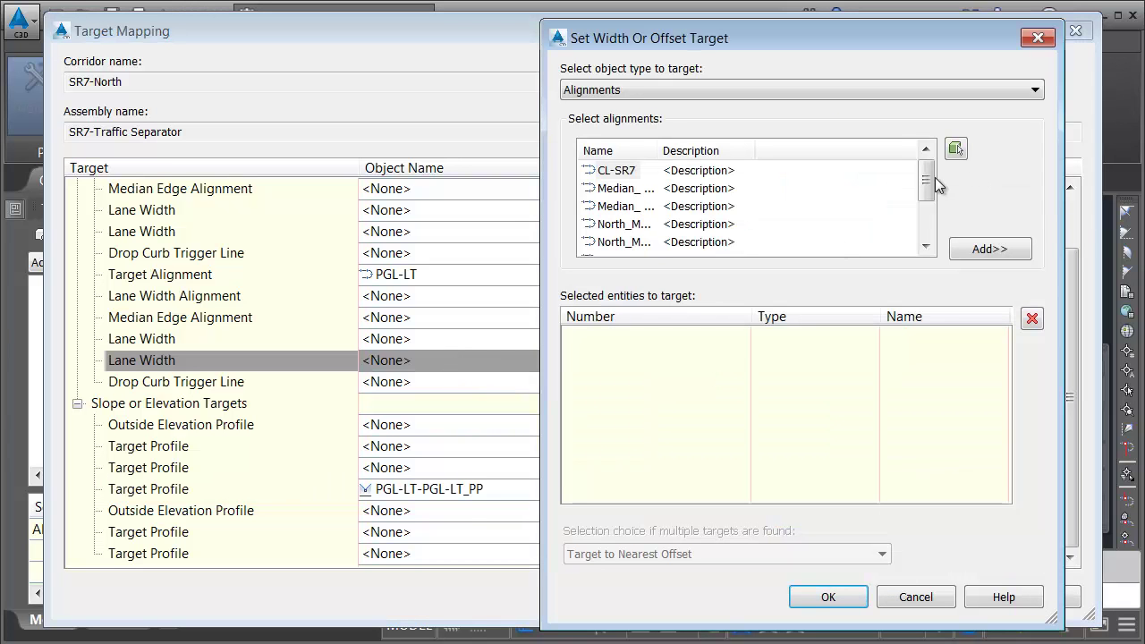
pyautogui.moveTo(936, 182); pyautogui.dragTo(931, 220)
pyautogui.moveTo(661, 150); pyautogui.dragTo(721, 145)
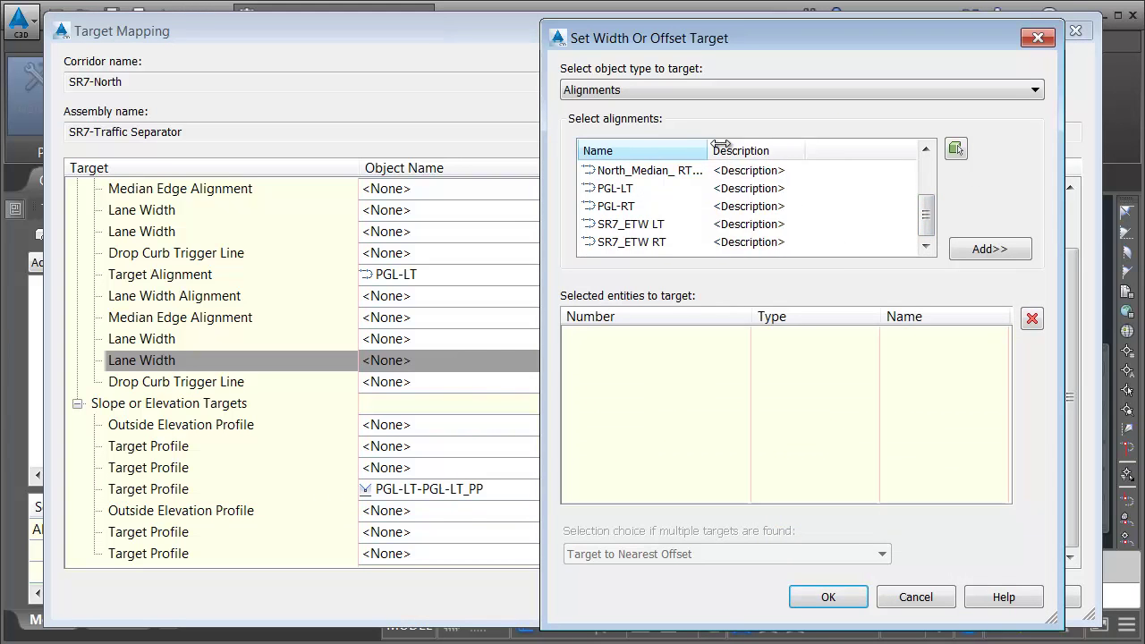
pyautogui.click(658, 224)
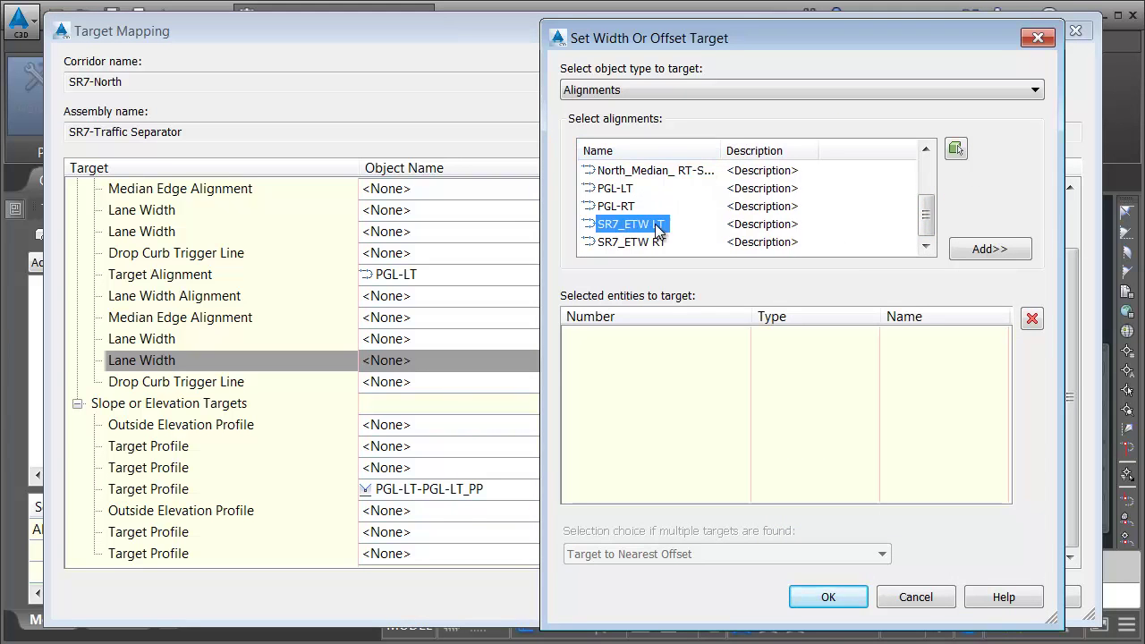
pyautogui.click(985, 253)
pyautogui.click(829, 598)
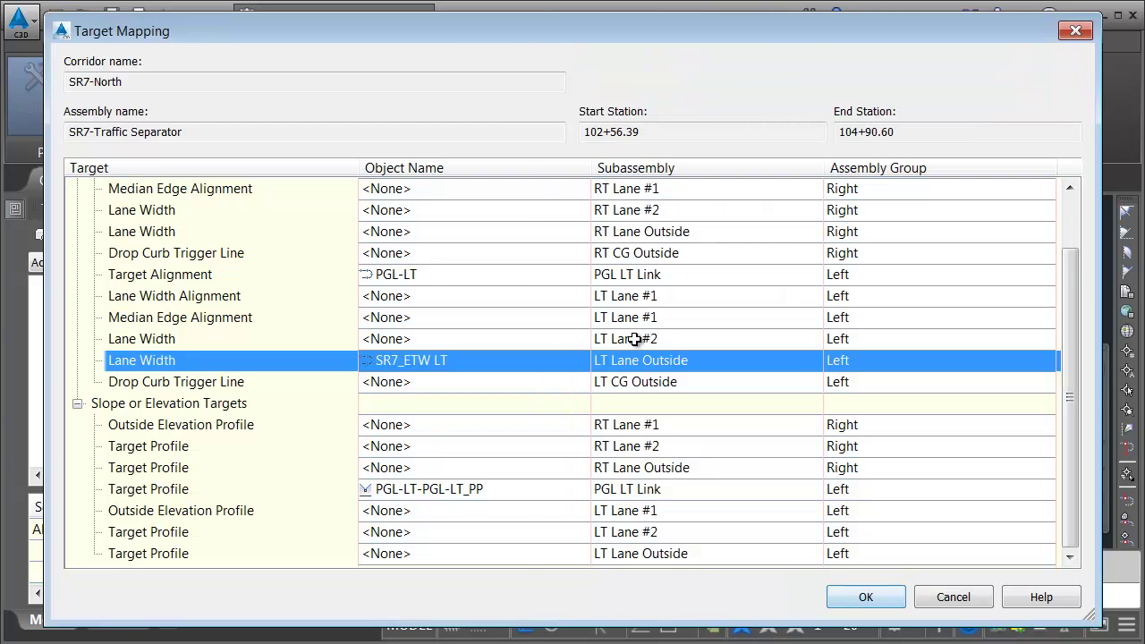
# Step: Set the lane width target of RT Lane Outside to the alignment SR7_ETW RT
pyautogui.click(445, 231)
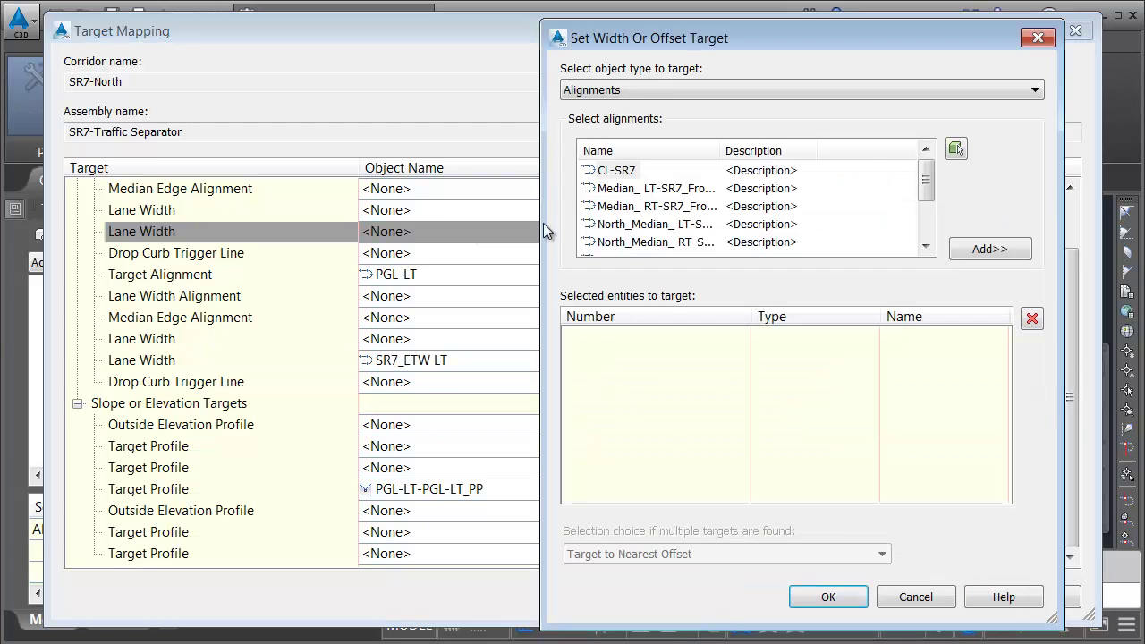
pyautogui.moveTo(931, 183); pyautogui.dragTo(929, 216)
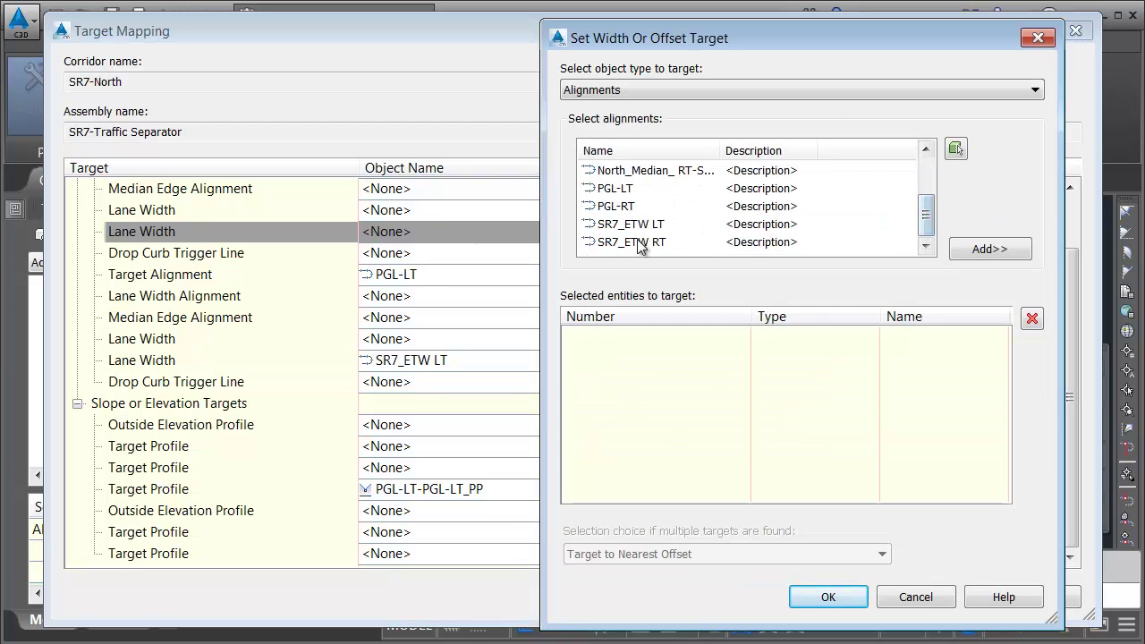
pyautogui.click(977, 248)
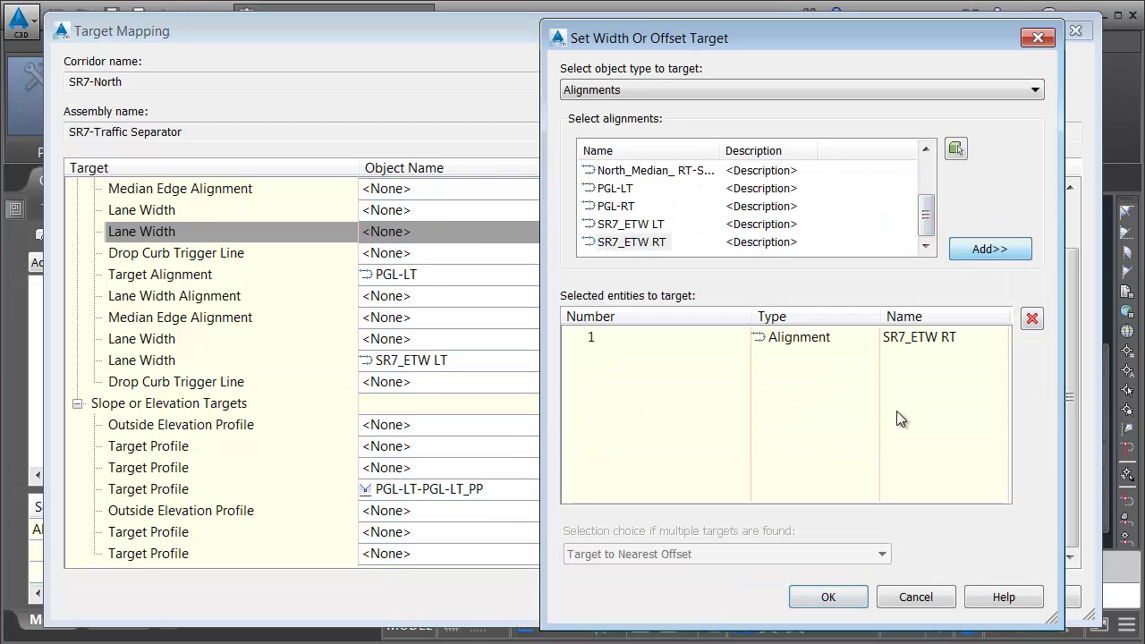
pyautogui.click(829, 597)
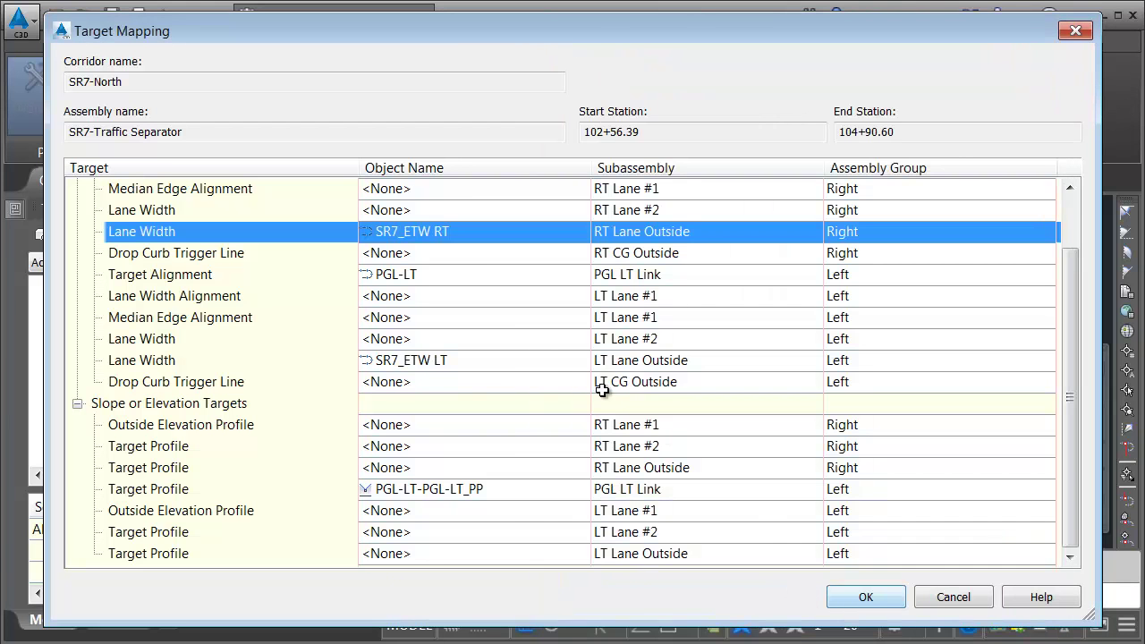
# Step: Set the median edge alignment target of LT Lane #1 to the North_Median_ LT-SR7 alignment
pyautogui.click(401, 319)
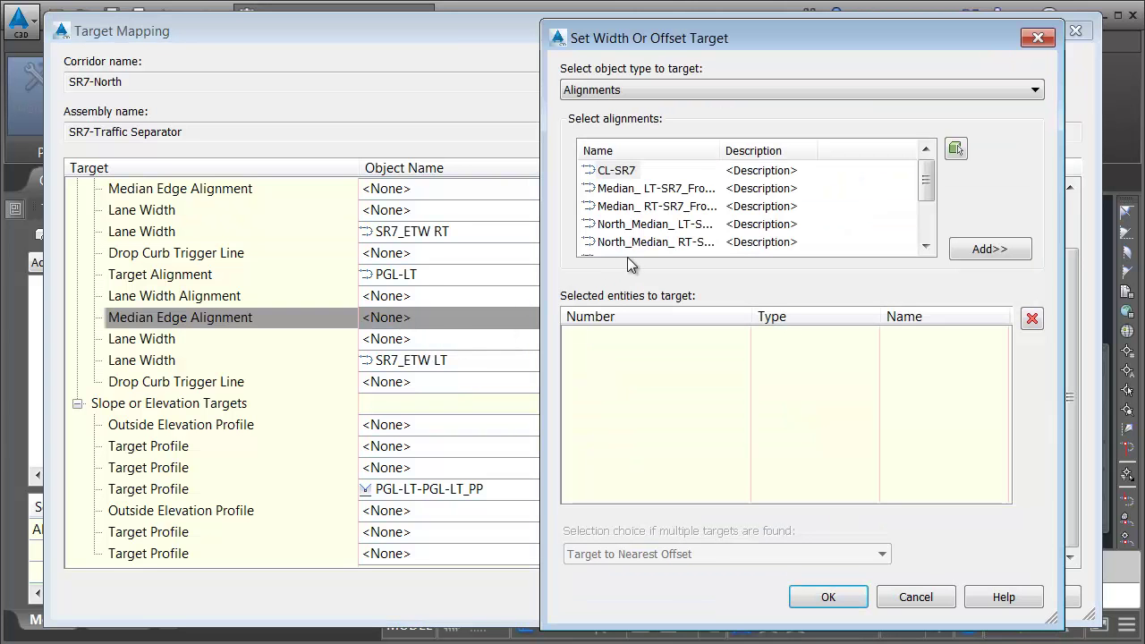
pyautogui.click(650, 225)
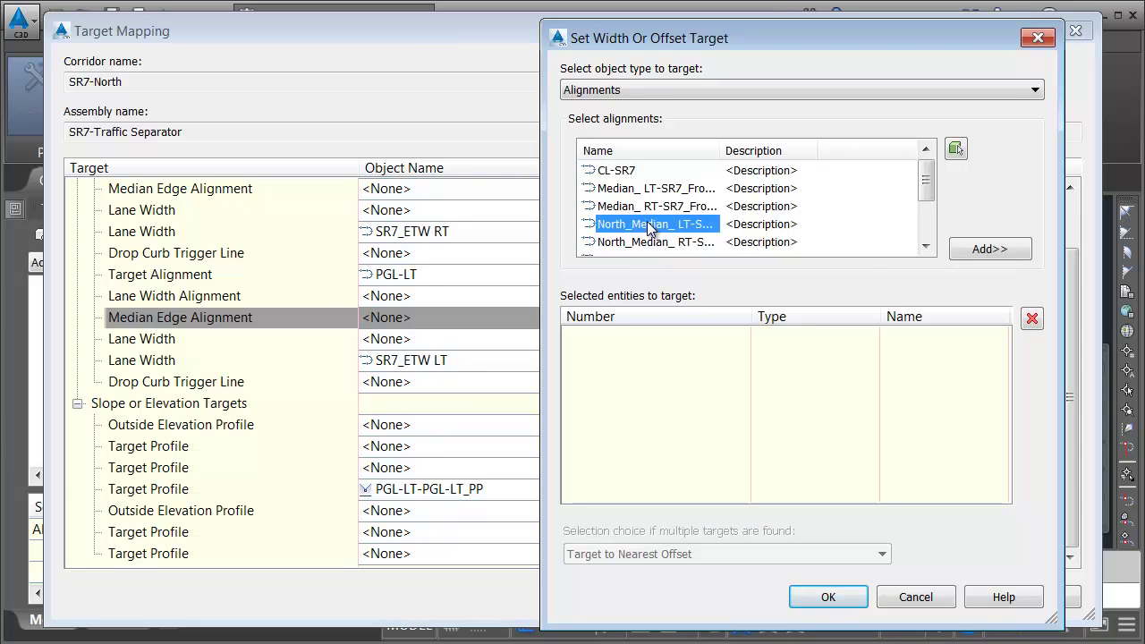
pyautogui.click(972, 249)
pyautogui.click(830, 597)
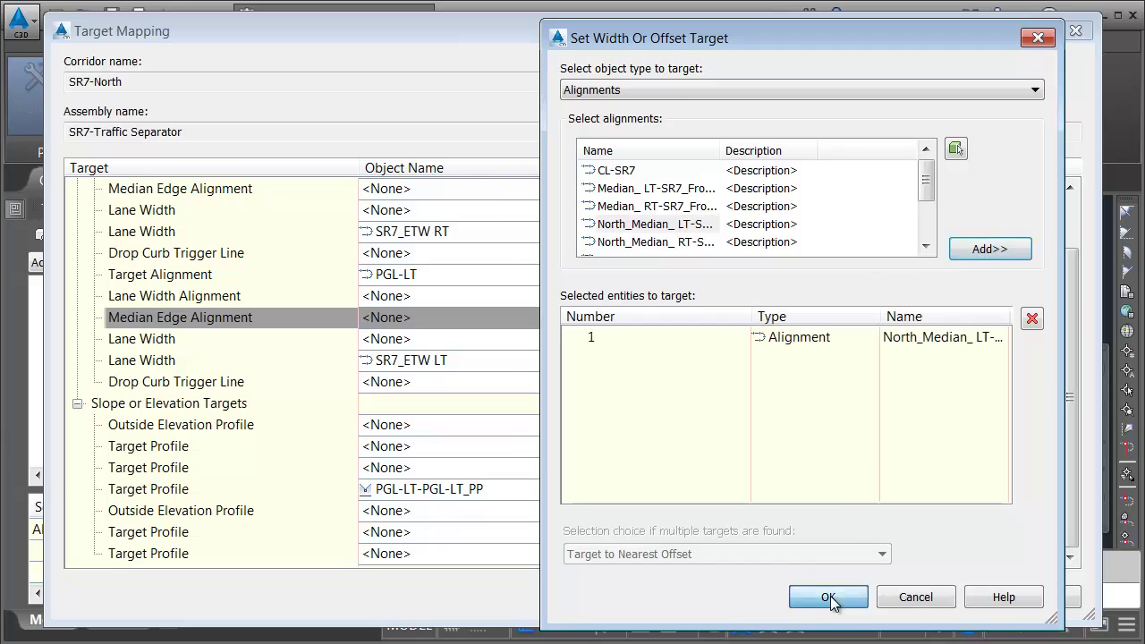
# Step: Set the median edge alignment target of RT Lane #1 to the North_Median_ RT-SR7 alignment
pyautogui.click(408, 190)
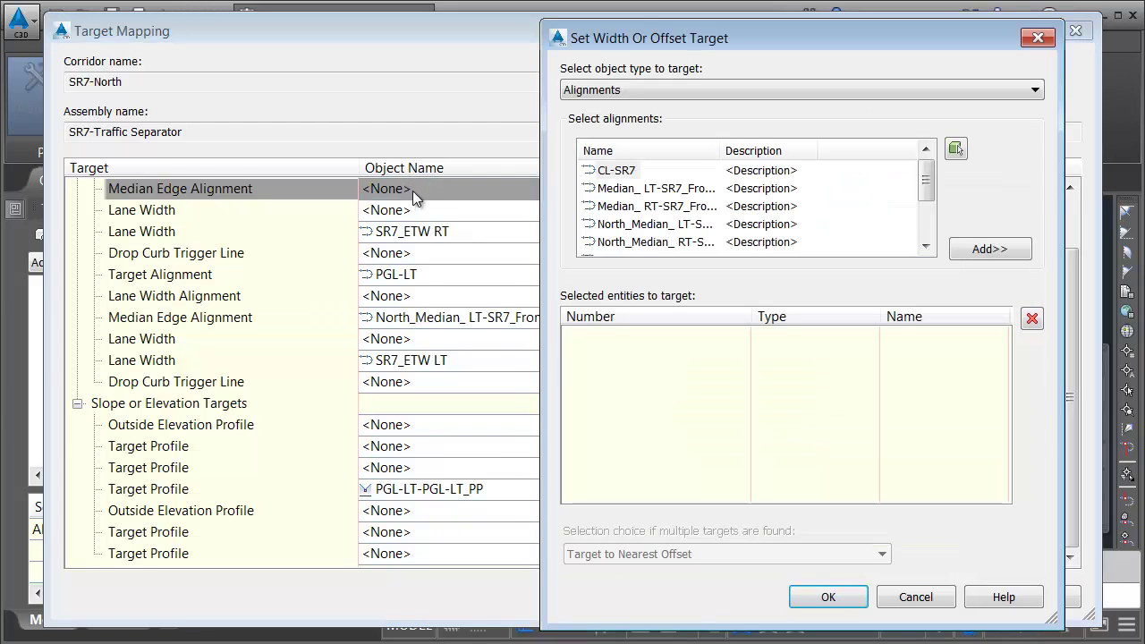
pyautogui.click(658, 242)
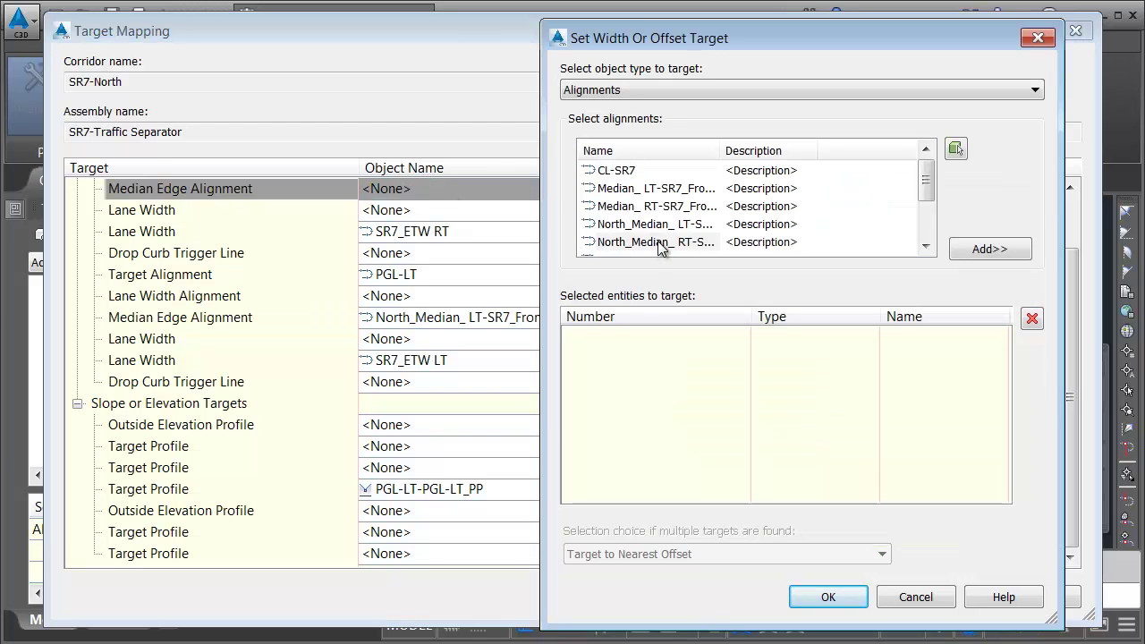
pyautogui.click(959, 255)
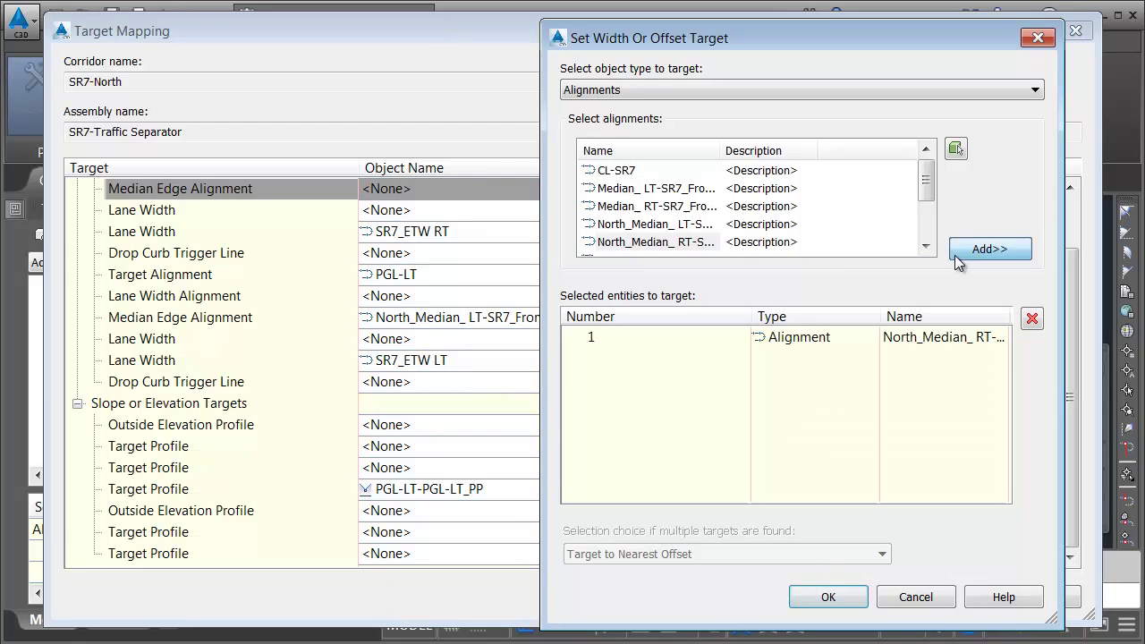
pyautogui.click(830, 598)
# Step: Accept the target mapping and the region parameters, and build the SR7-North corridor
pyautogui.click(866, 599)
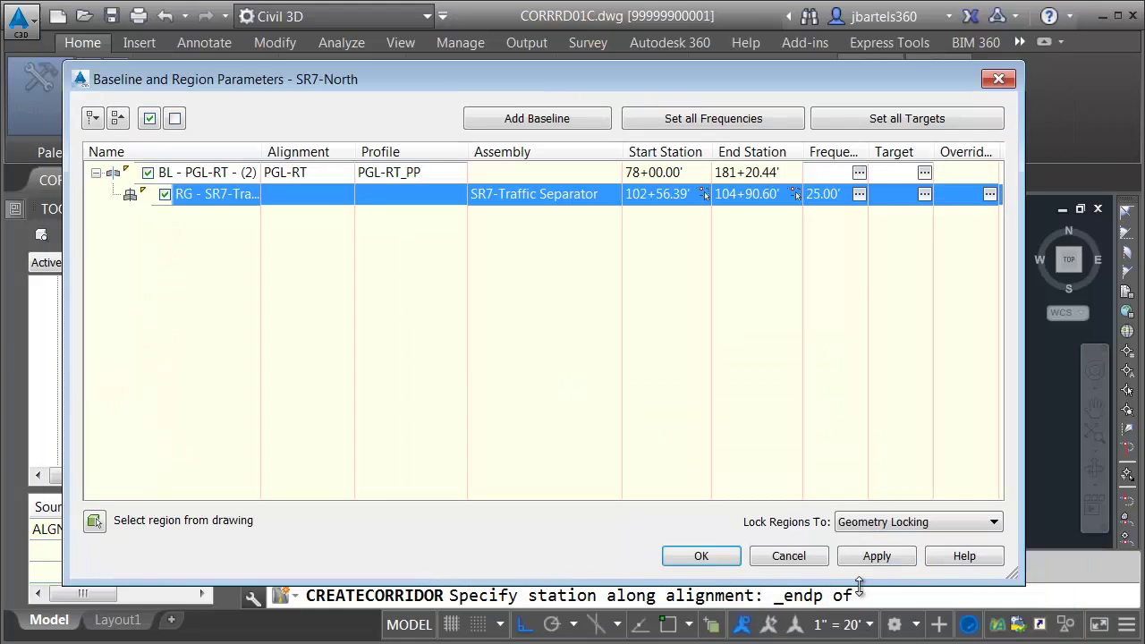
pyautogui.click(716, 561)
pyautogui.click(373, 320)
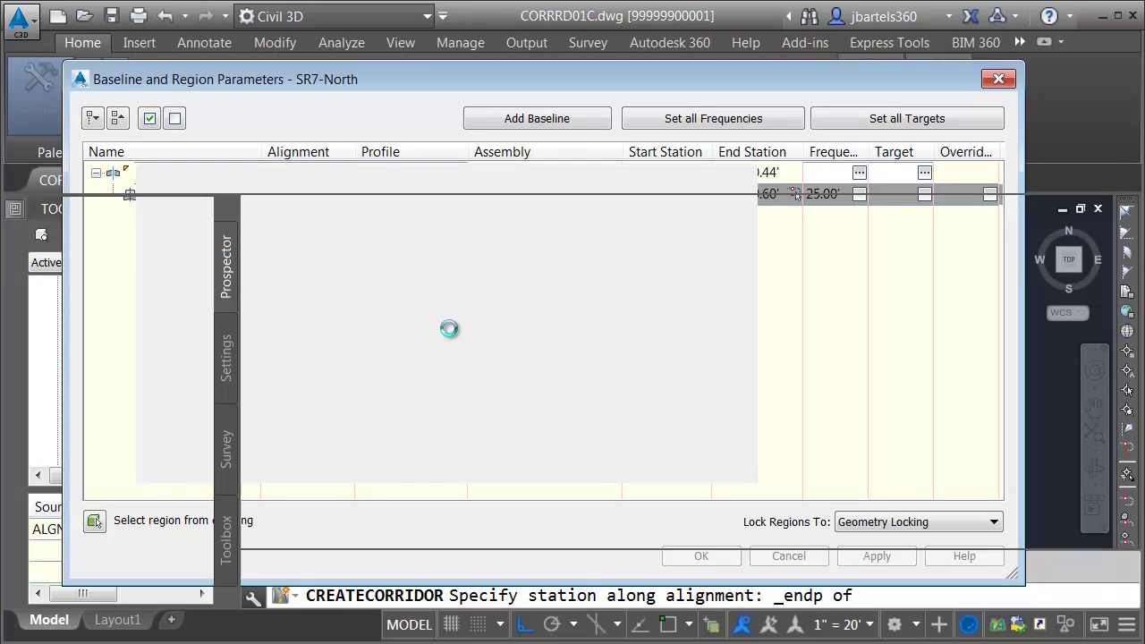
pyautogui.scroll(-5, 528, 346)
pyautogui.moveTo(563, 340)
pyautogui.mouseDown(button='middle')
pyautogui.moveTo(575, 440)
pyautogui.moveTo(566, 248)
pyautogui.moveTo(575, 371)
pyautogui.mouseUp(button='middle')
pyautogui.scroll(4, 545, 319)
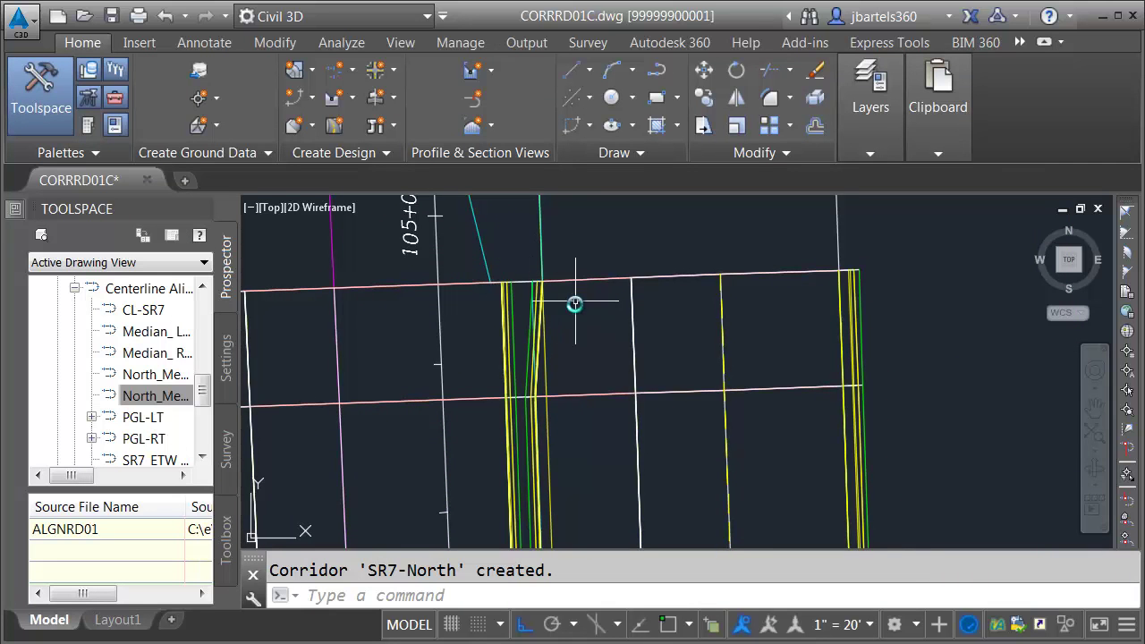
# Step: Set the end station of the SR7-North traffic separator region to 104+90.57' and rebuild the corridor
pyautogui.click(528, 333)
pyautogui.click(248, 106)
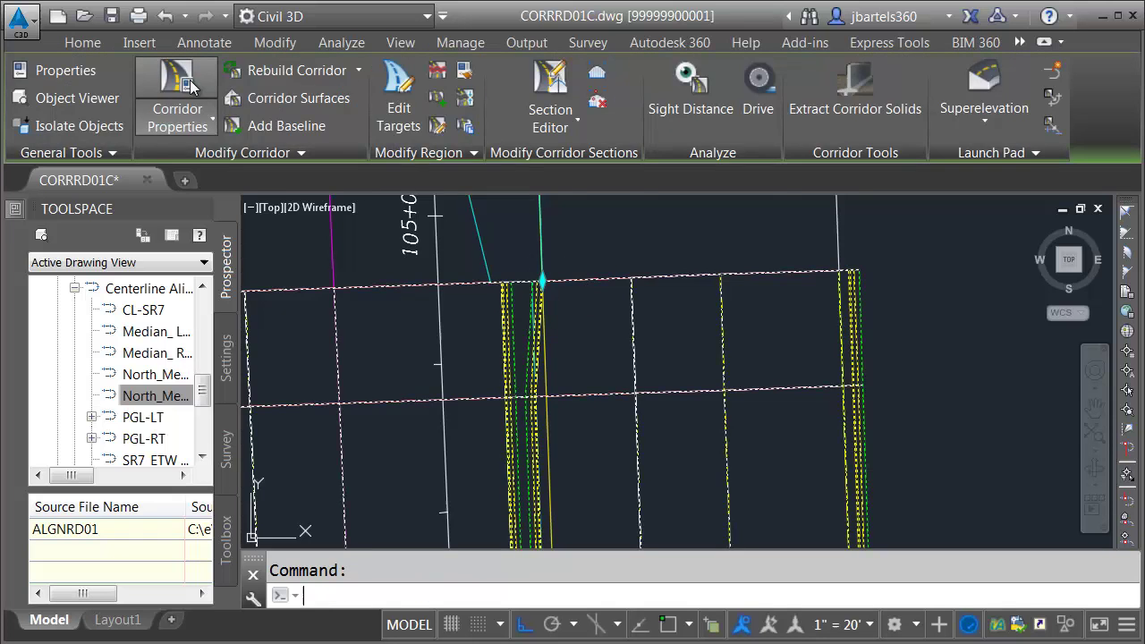
pyautogui.click(185, 109)
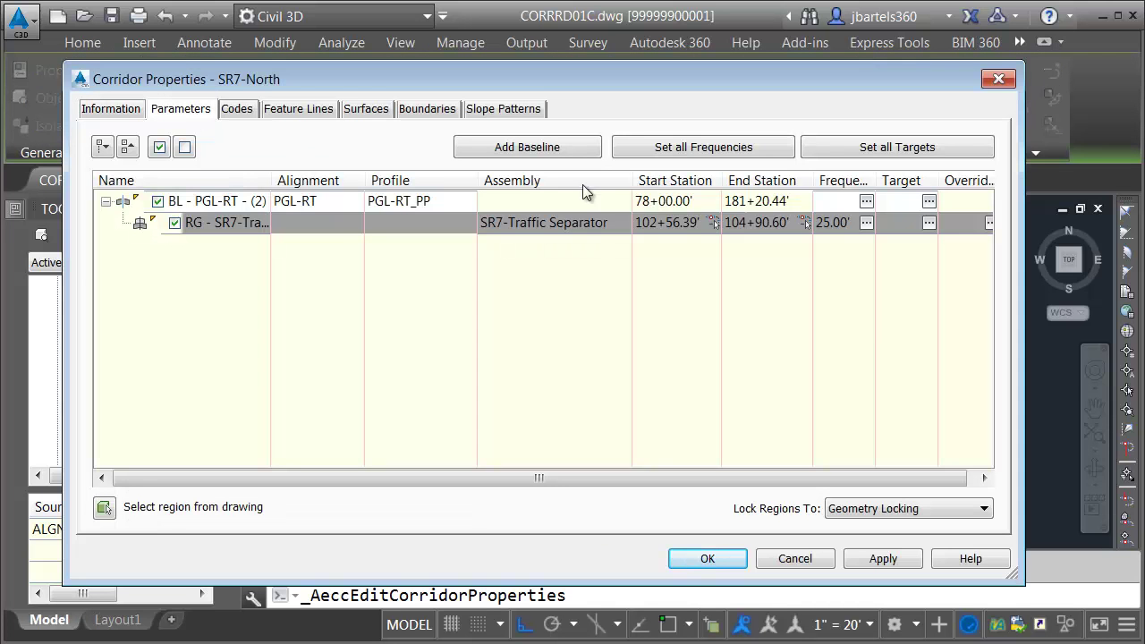
pyautogui.click(788, 230)
pyautogui.click(780, 228)
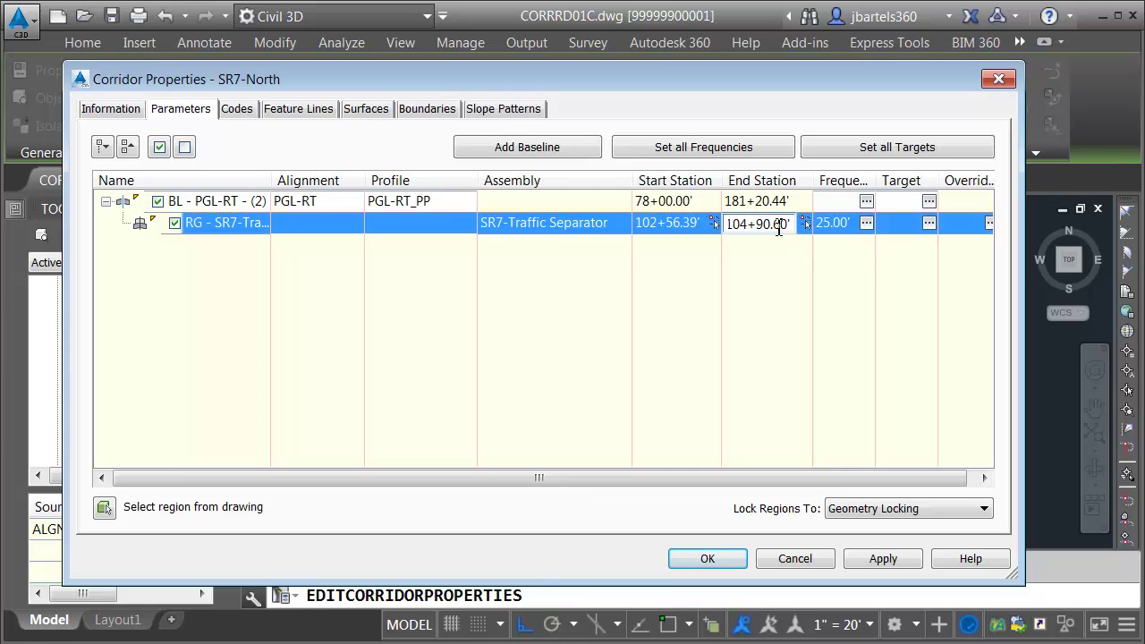
pyautogui.write('57')
pyautogui.press('Return')
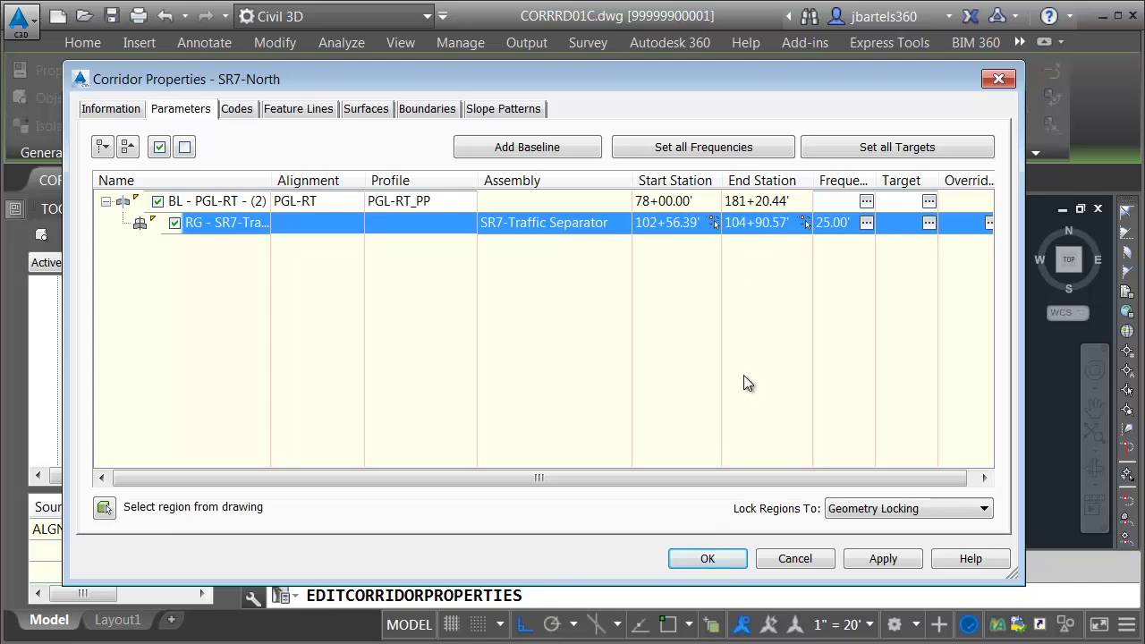
pyautogui.click(708, 558)
pyautogui.click(407, 306)
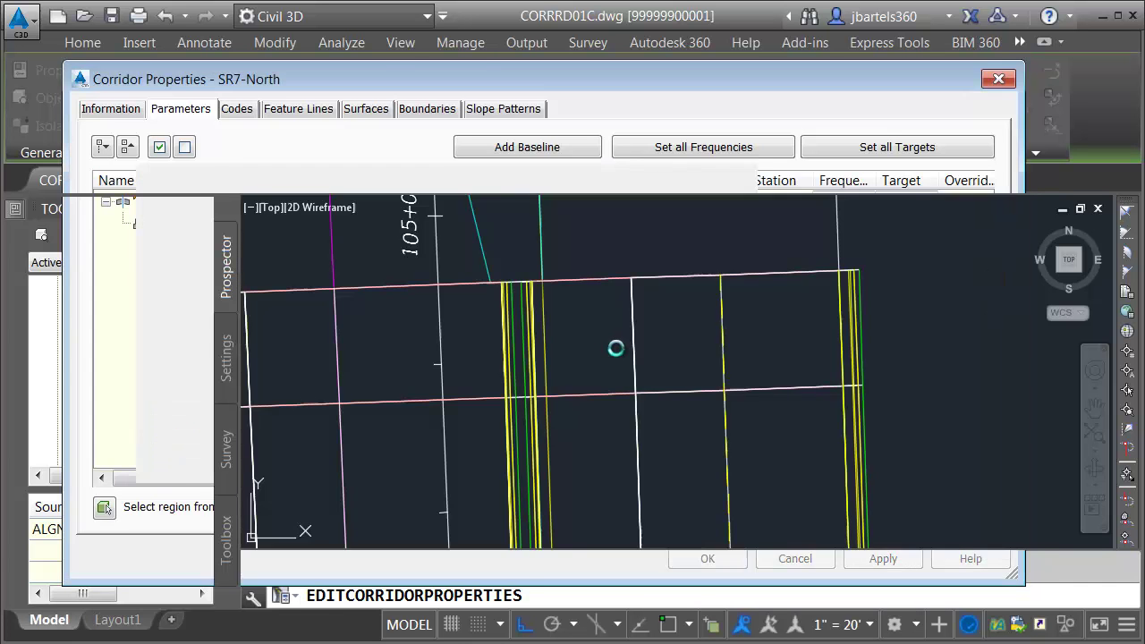
pyautogui.scroll(-10, 614, 356)
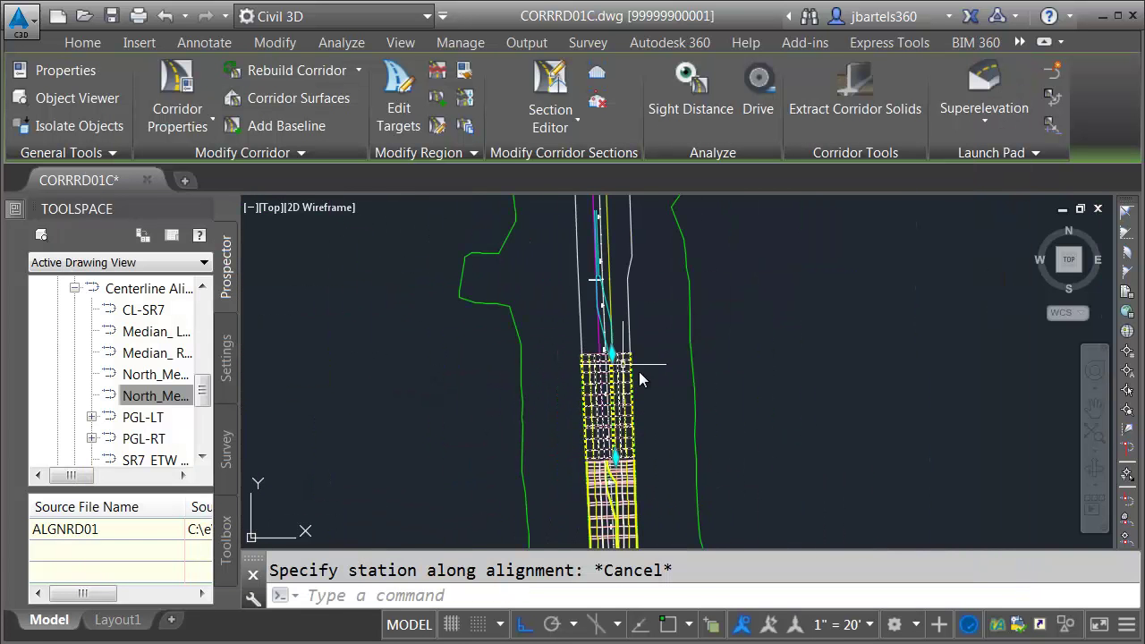
pyautogui.press('Escape')
# Step: Copy the existing traffic separator region, starting the copy at the median line's endpoint just north of PI STA. 106+60.00, station 106+66.89'
pyautogui.scroll(4, 617, 403)
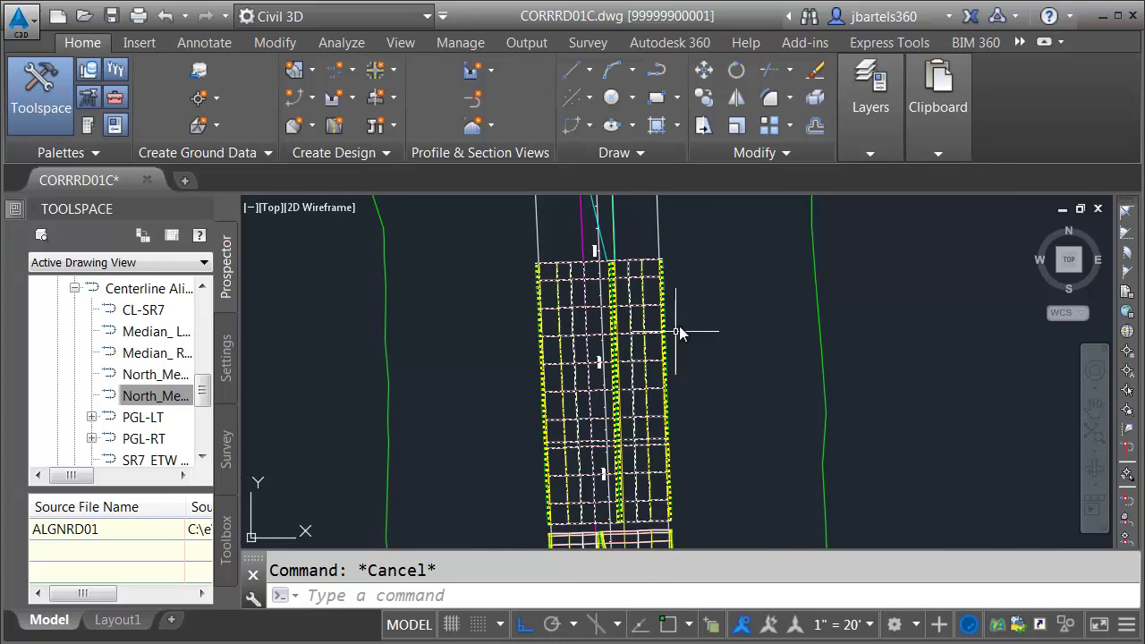
pyautogui.moveTo(680, 333); pyautogui.dragTo(596, 483, button='middle')
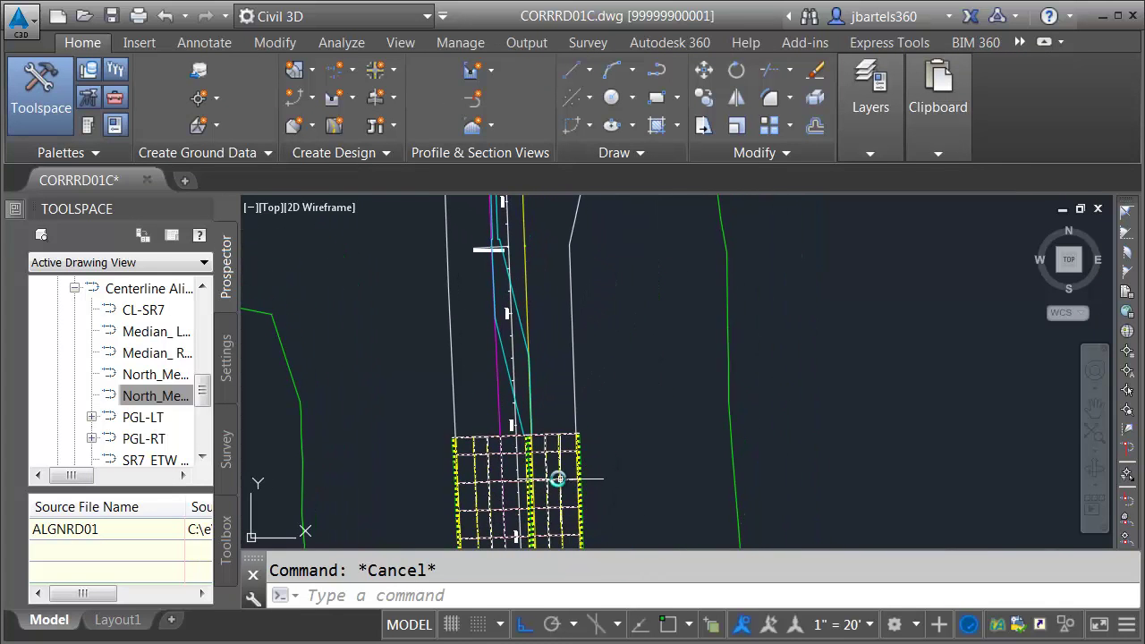
pyautogui.moveTo(550, 295); pyautogui.dragTo(545, 435, button='middle')
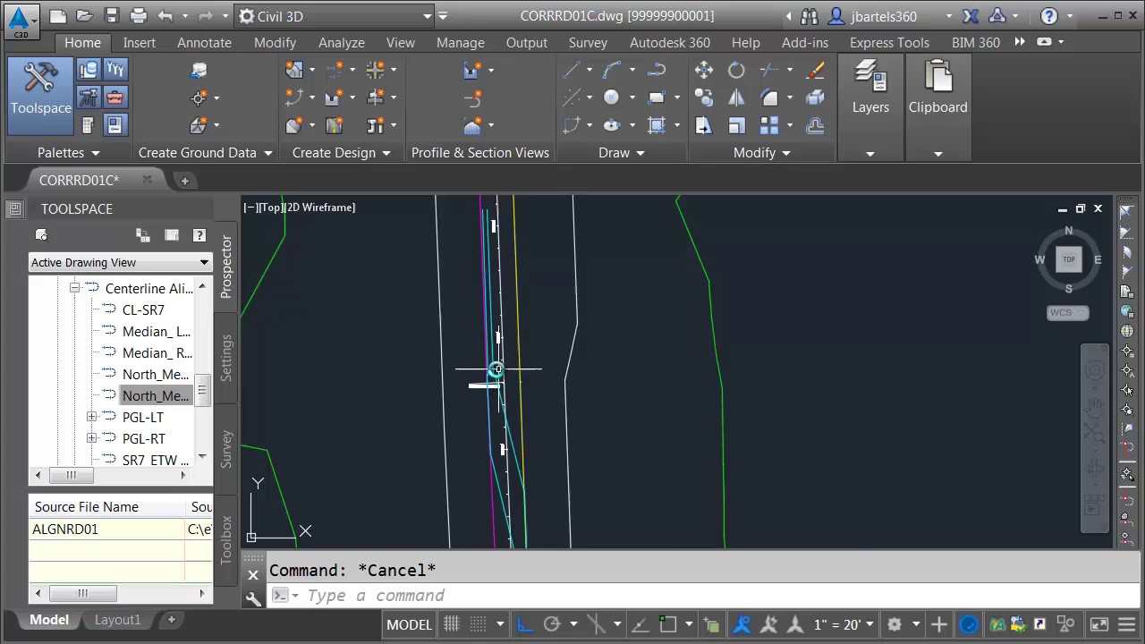
pyautogui.scroll(3, 497, 368)
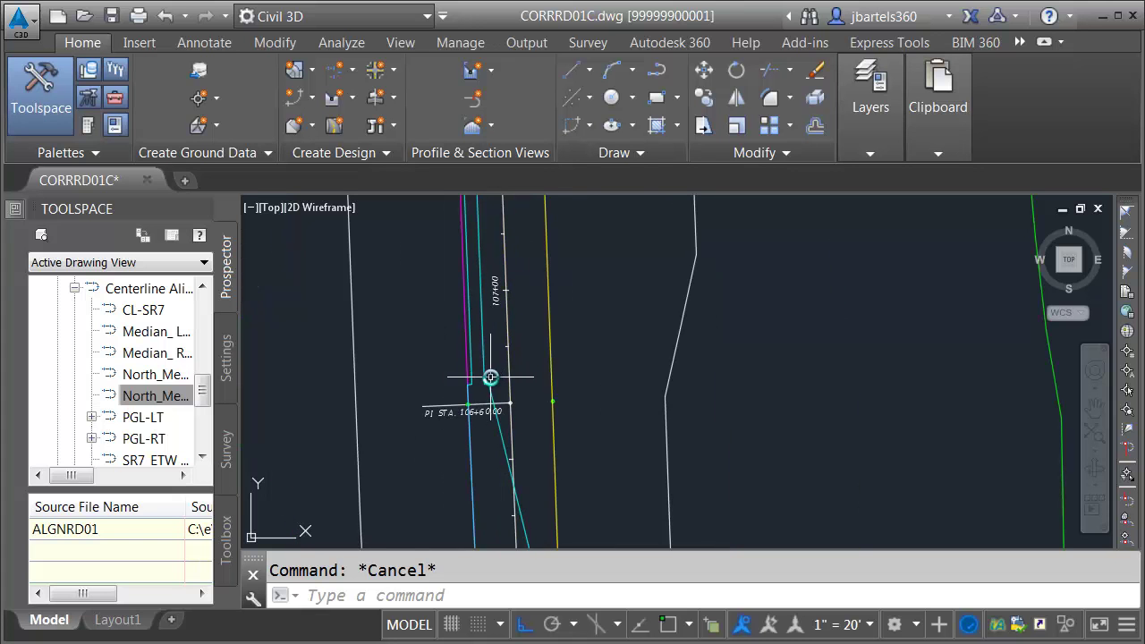
pyautogui.scroll(-4, 494, 375)
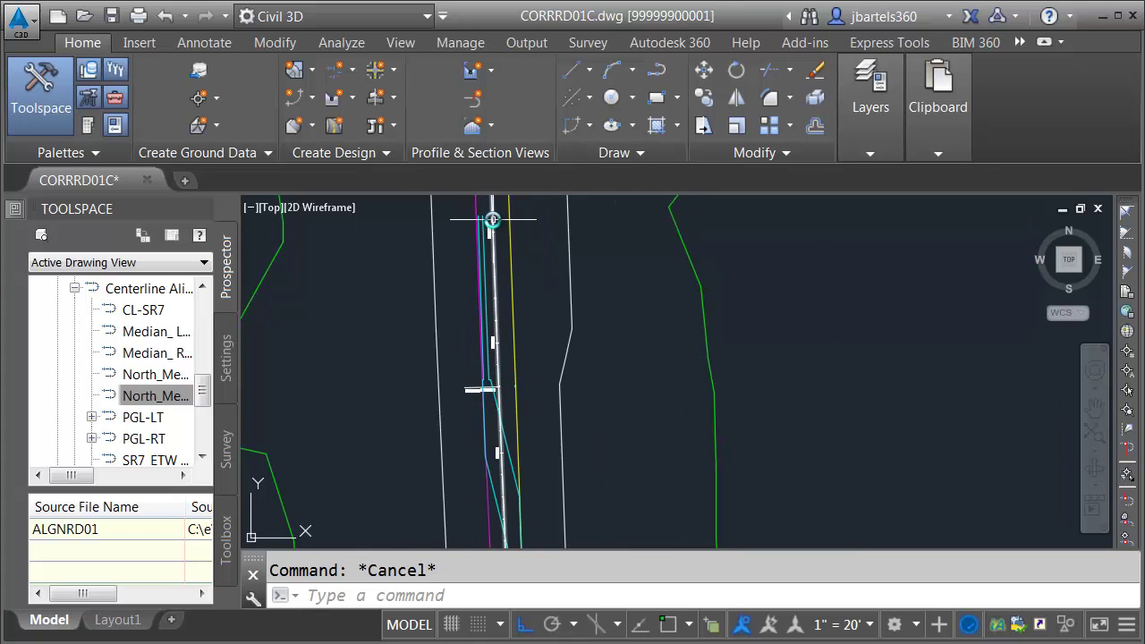
pyautogui.moveTo(512, 416); pyautogui.dragTo(517, 301, button='middle')
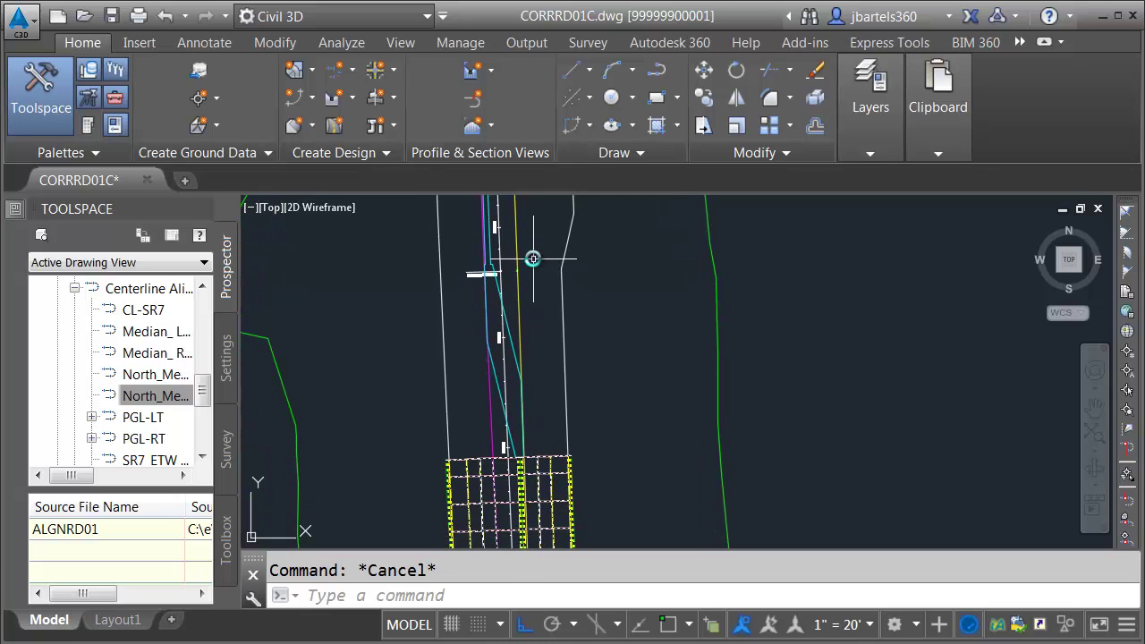
pyautogui.click(538, 466)
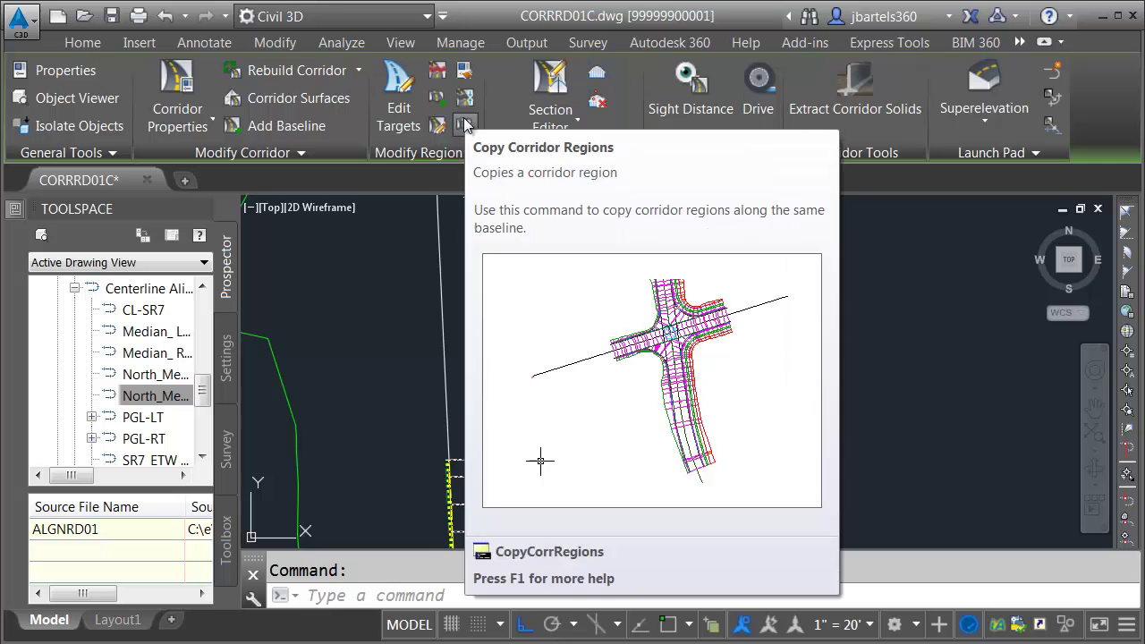
pyautogui.click(464, 126)
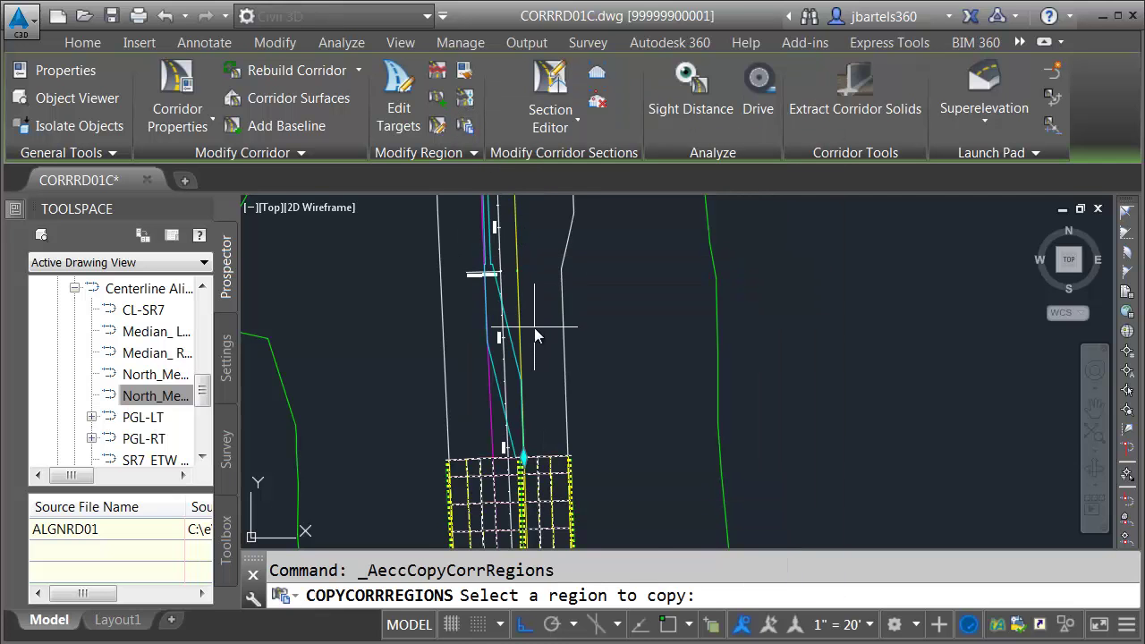
pyautogui.scroll(-2, 534, 340)
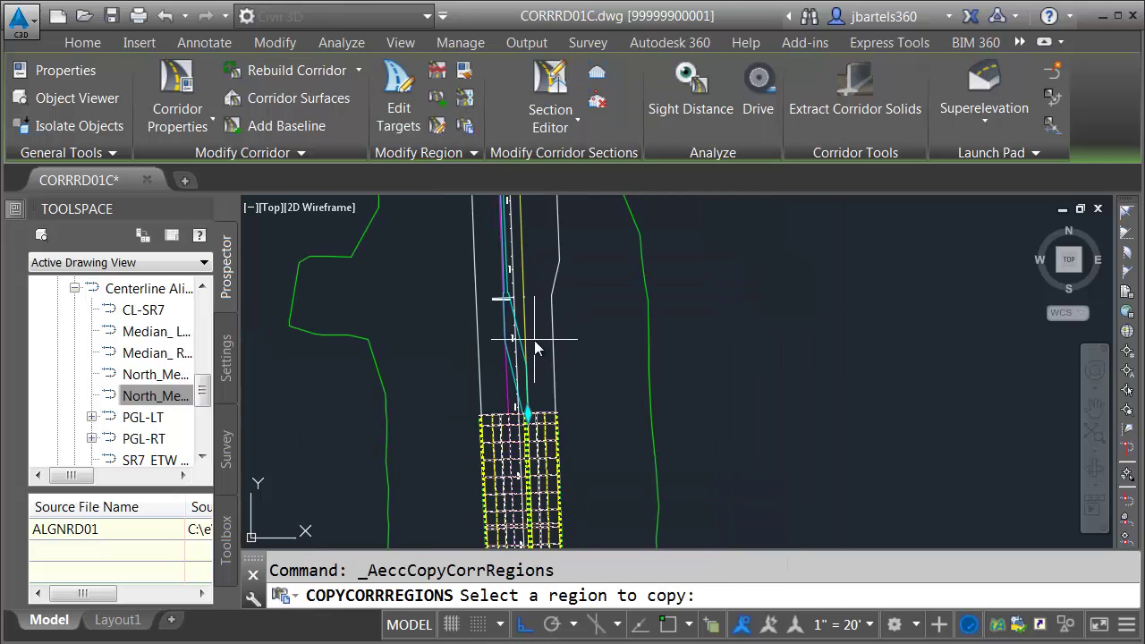
pyautogui.click(538, 460)
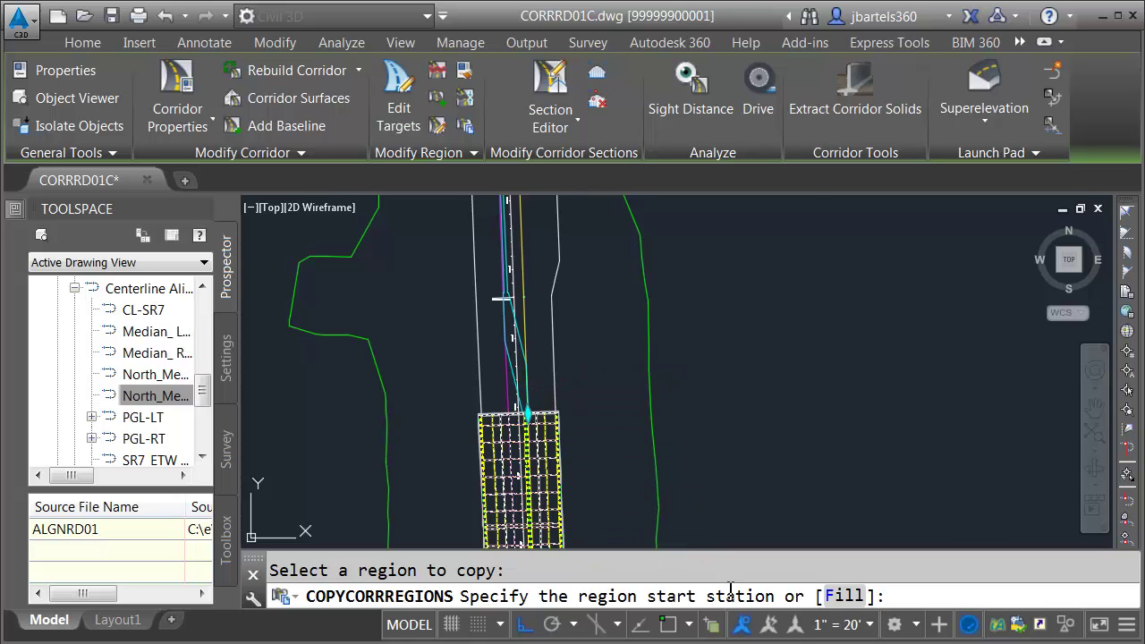
pyautogui.scroll(5, 524, 300)
pyautogui.keyDown('shift'); pyautogui.rightClick(524, 288); pyautogui.keyUp('shift')
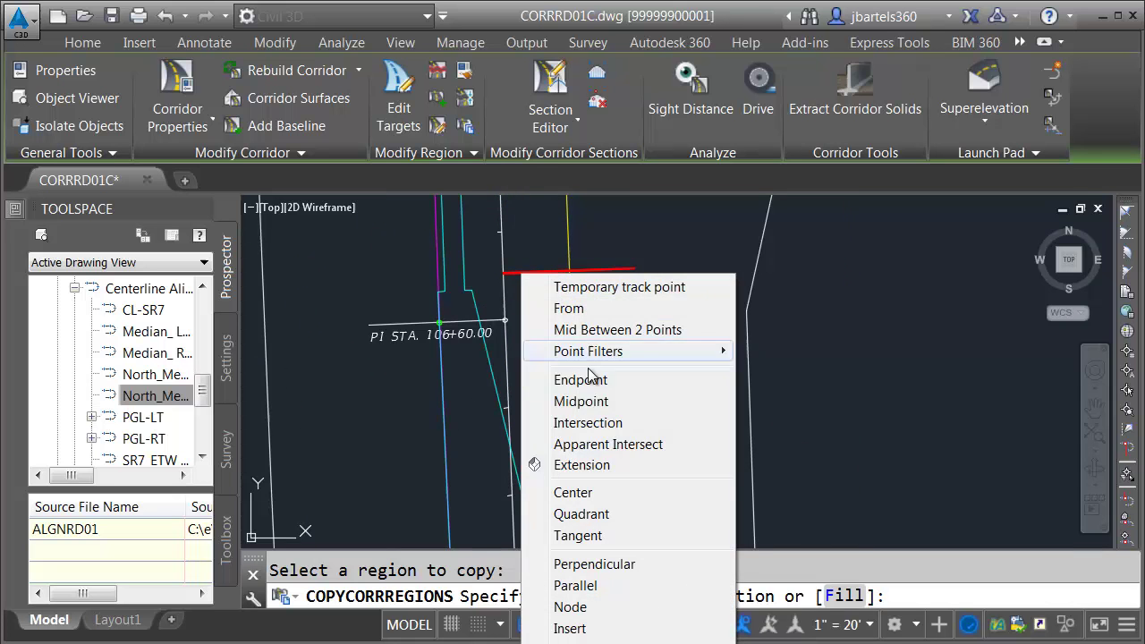
pyautogui.click(586, 379)
pyautogui.click(497, 290)
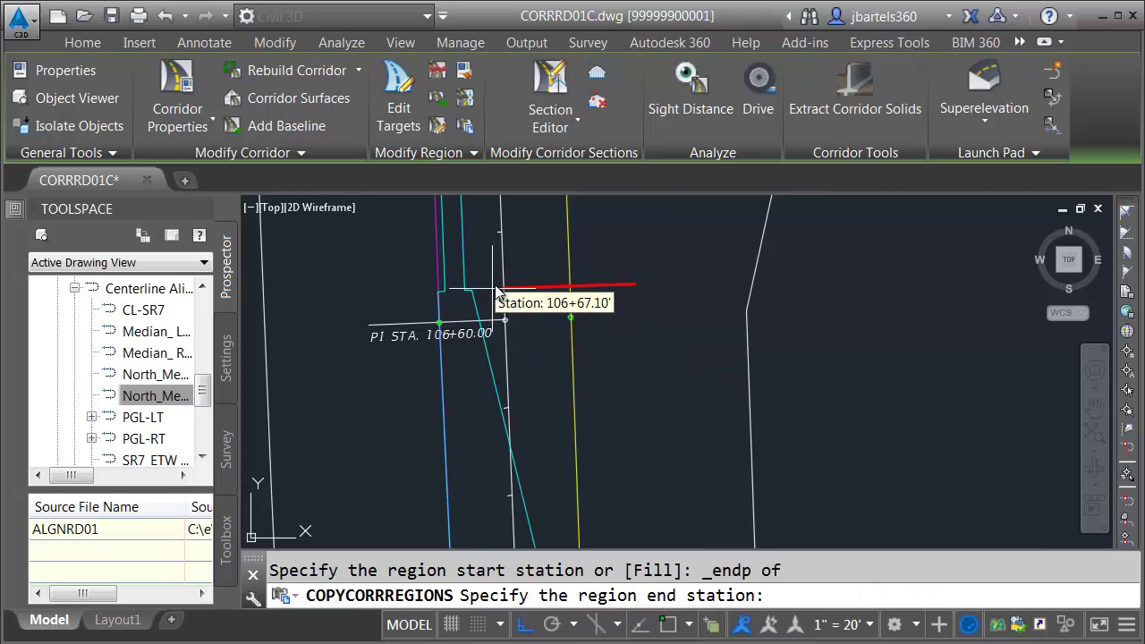
# Step: End the copied region at the north endpoint of the median line, station 108+14.95', and finish copying
pyautogui.scroll(-3, 501, 289)
pyautogui.scroll(2, 505, 241)
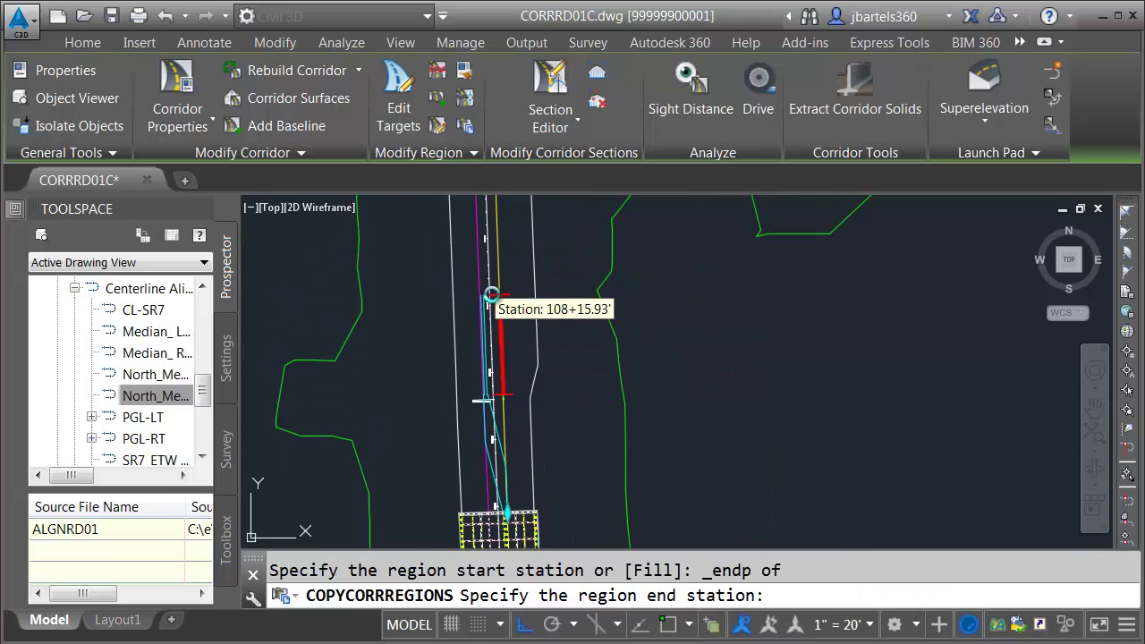
pyautogui.scroll(4, 491, 296)
pyautogui.keyDown('shift'); pyautogui.rightClick(488, 308); pyautogui.keyUp('shift')
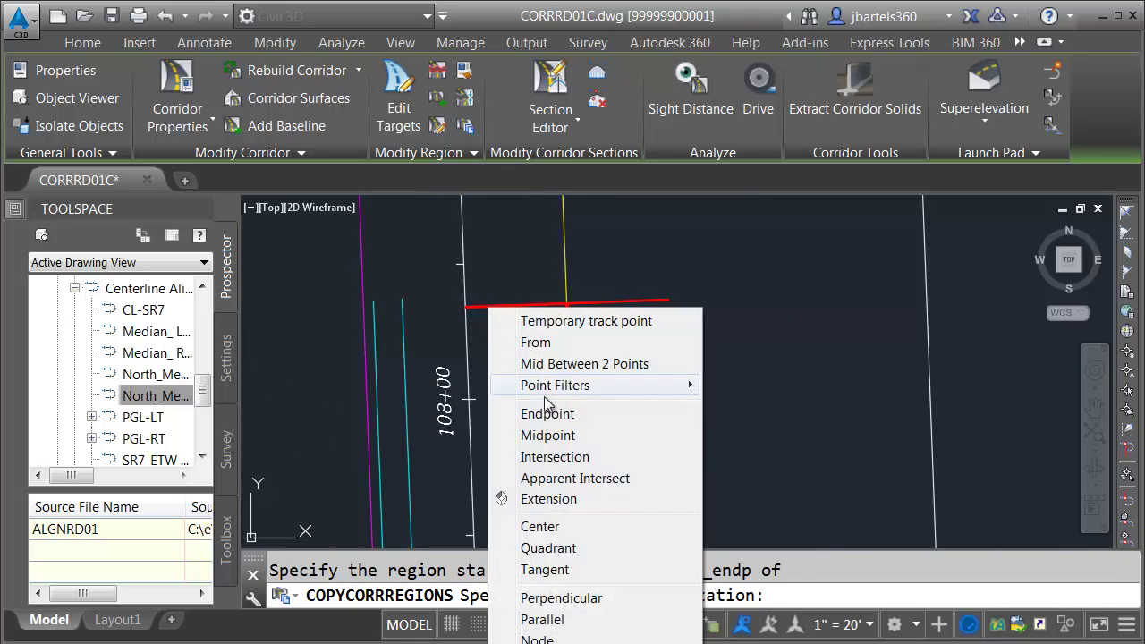
pyautogui.click(547, 411)
pyautogui.click(399, 326)
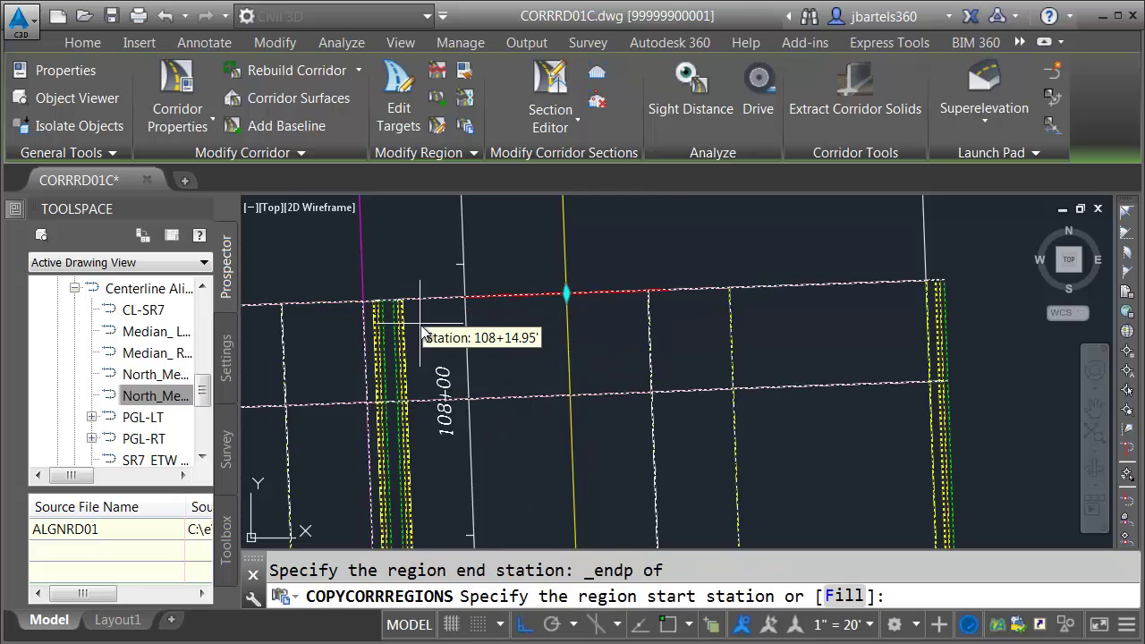
pyautogui.scroll(-6, 520, 333)
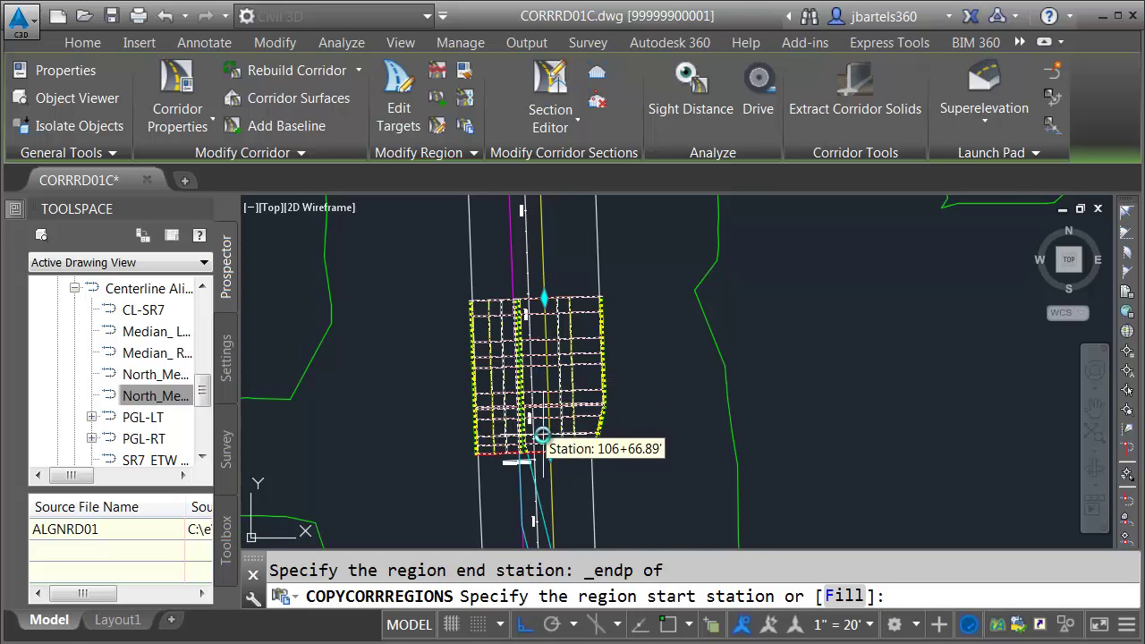
pyautogui.scroll(6, 529, 447)
pyautogui.press('Escape')
pyautogui.press('Escape')
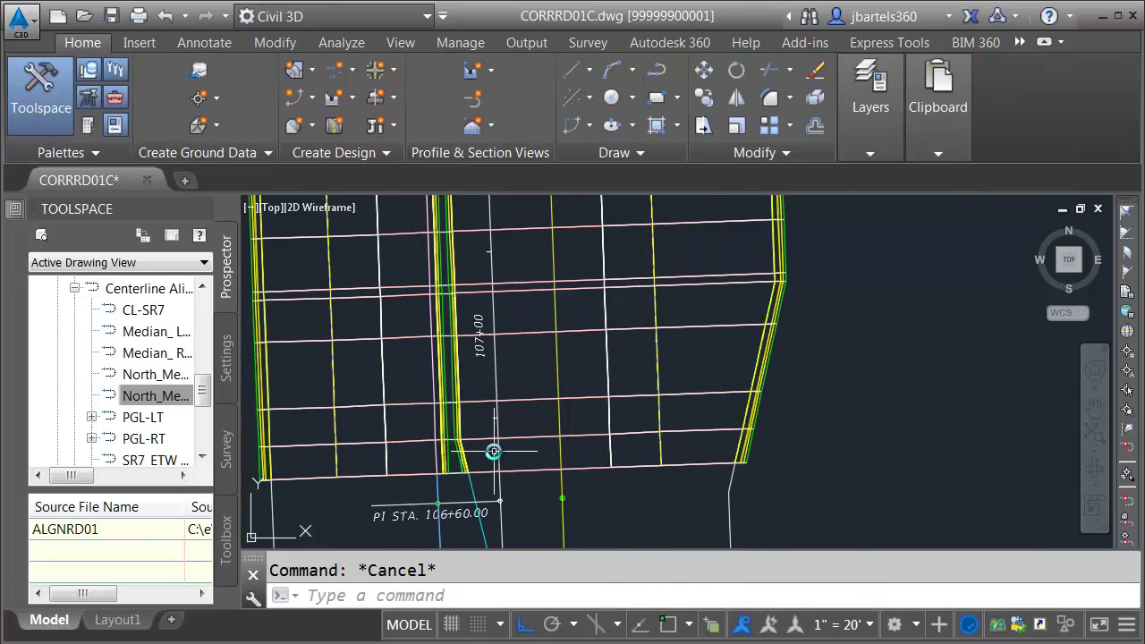
# Step: Set the start station of the second SR7-Traffic Separator region to 106+66.92' and rebuild the corridor
pyautogui.scroll(2, 496, 452)
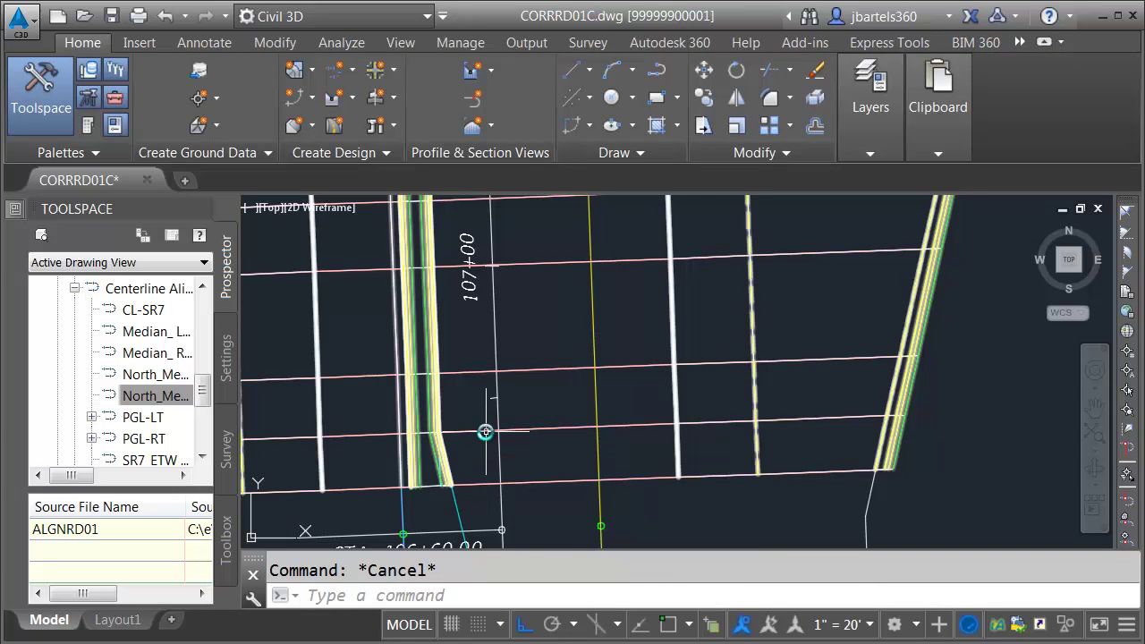
pyautogui.click(485, 447)
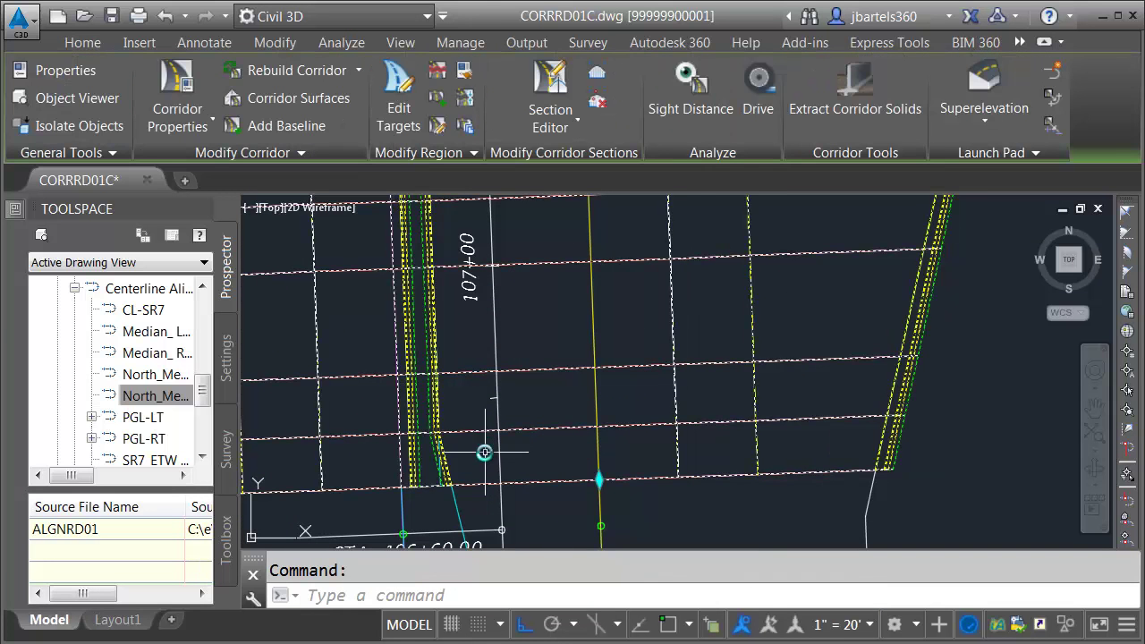
pyautogui.click(177, 90)
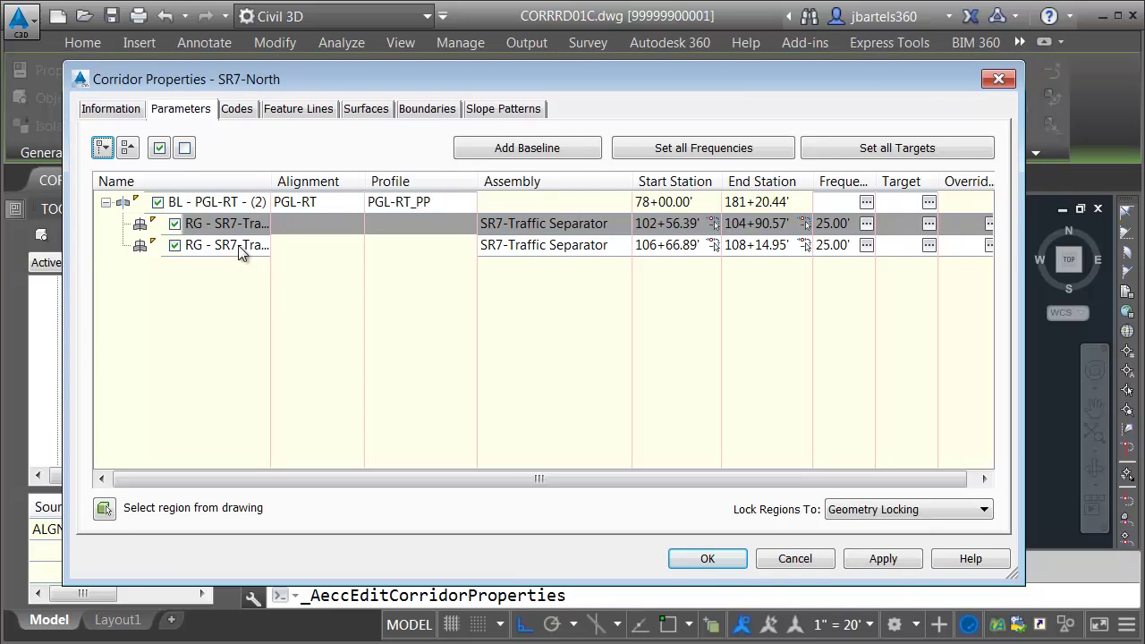
pyautogui.click(687, 247)
pyautogui.click(695, 250)
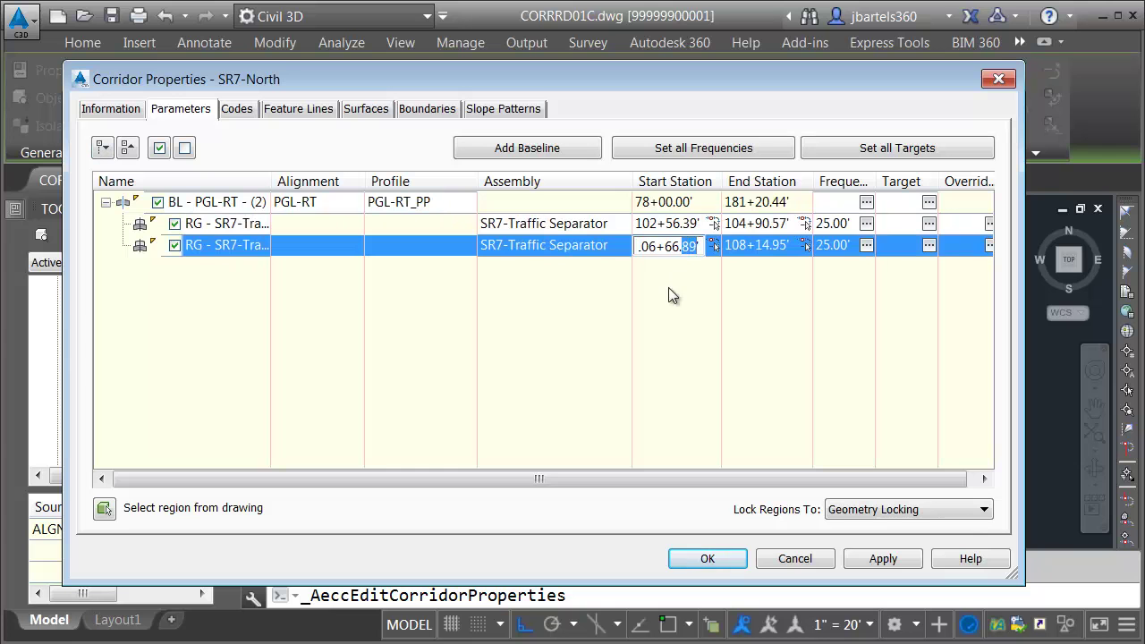
pyautogui.write('92')
pyautogui.press('Up')
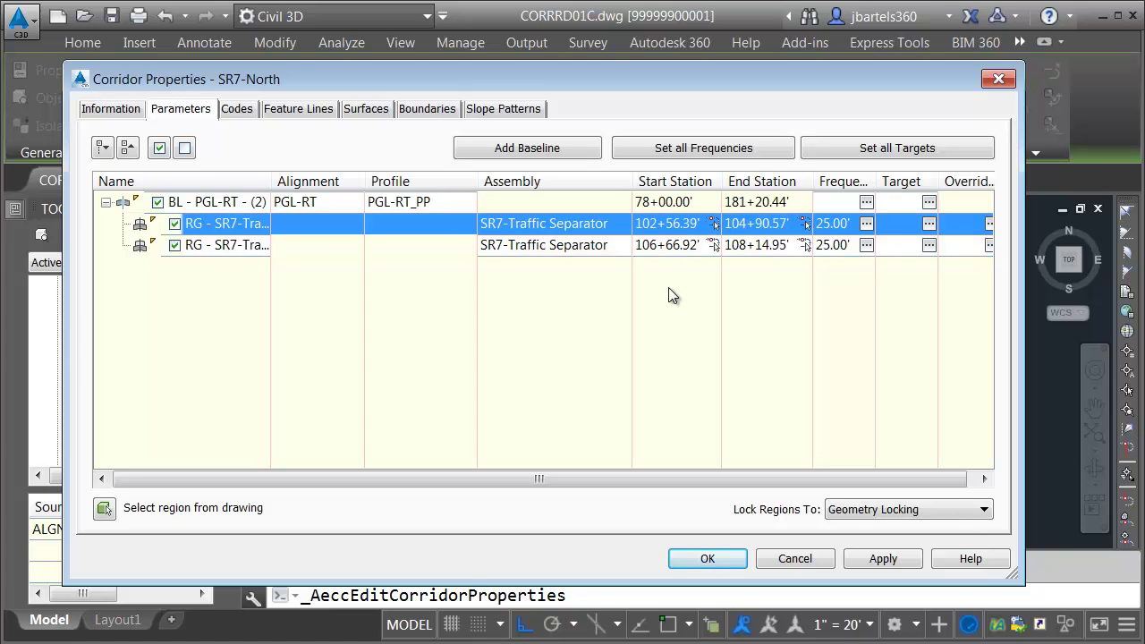
pyautogui.click(704, 562)
pyautogui.click(366, 313)
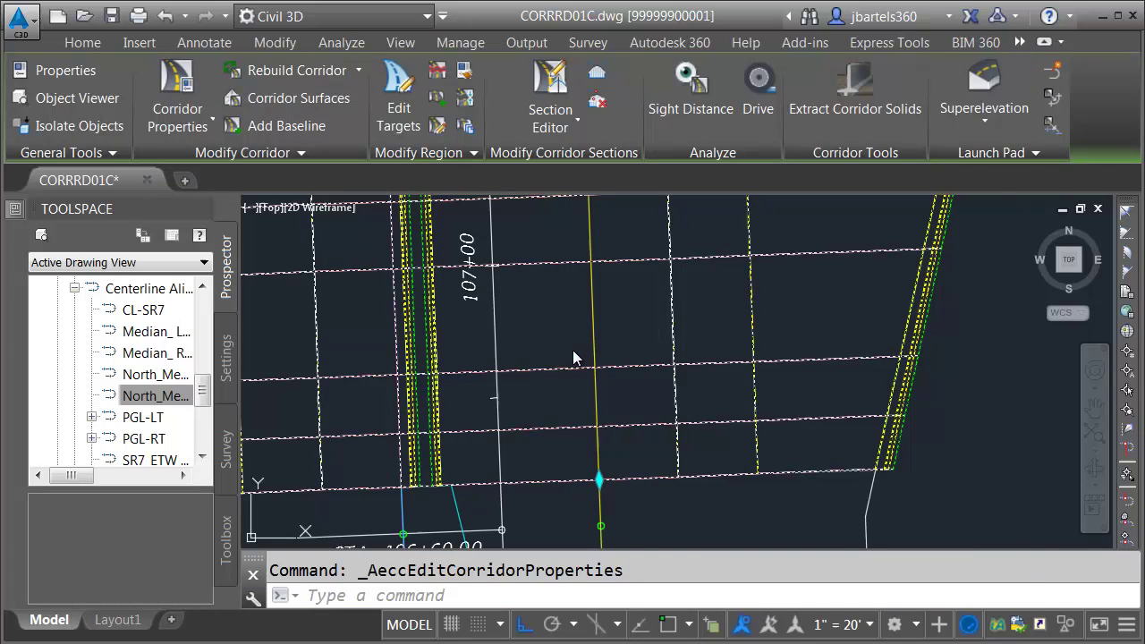
pyautogui.press('Escape')
# Step: Start adding a corridor region to SR7-North, beginning at the median line's endpoint at the southern region's north end, station 104+90.60
pyautogui.scroll(-8, 574, 358)
pyautogui.moveTo(547, 358)
pyautogui.mouseDown(button='middle')
pyautogui.moveTo(511, 313)
pyautogui.moveTo(514, 340)
pyautogui.mouseUp(button='middle')
pyautogui.scroll(2, 525, 376)
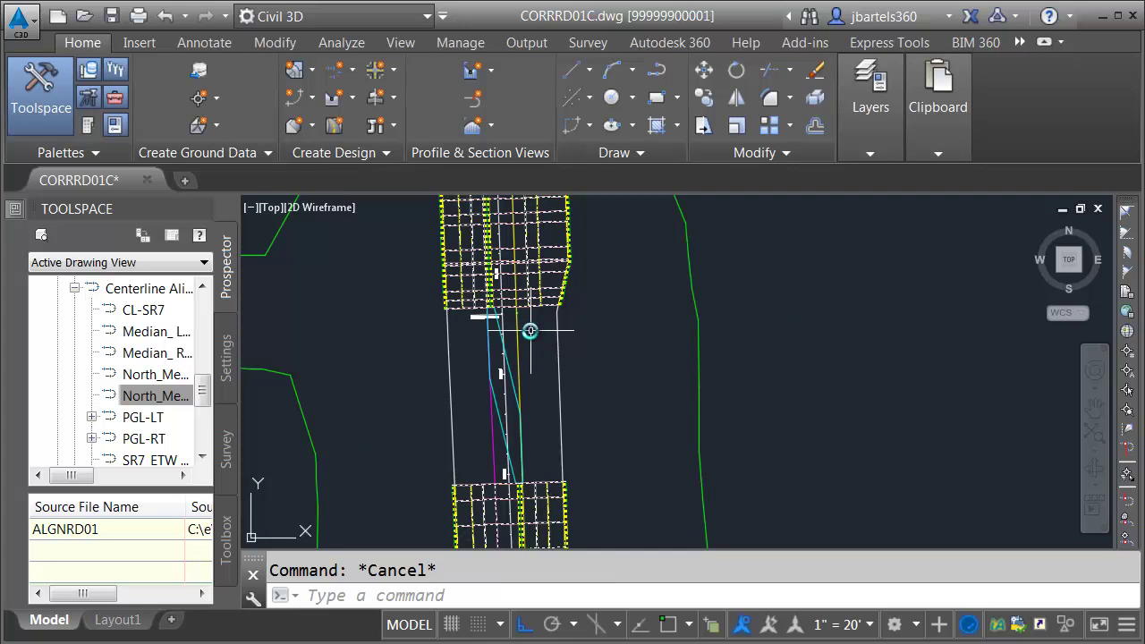
pyautogui.moveTo(529, 331)
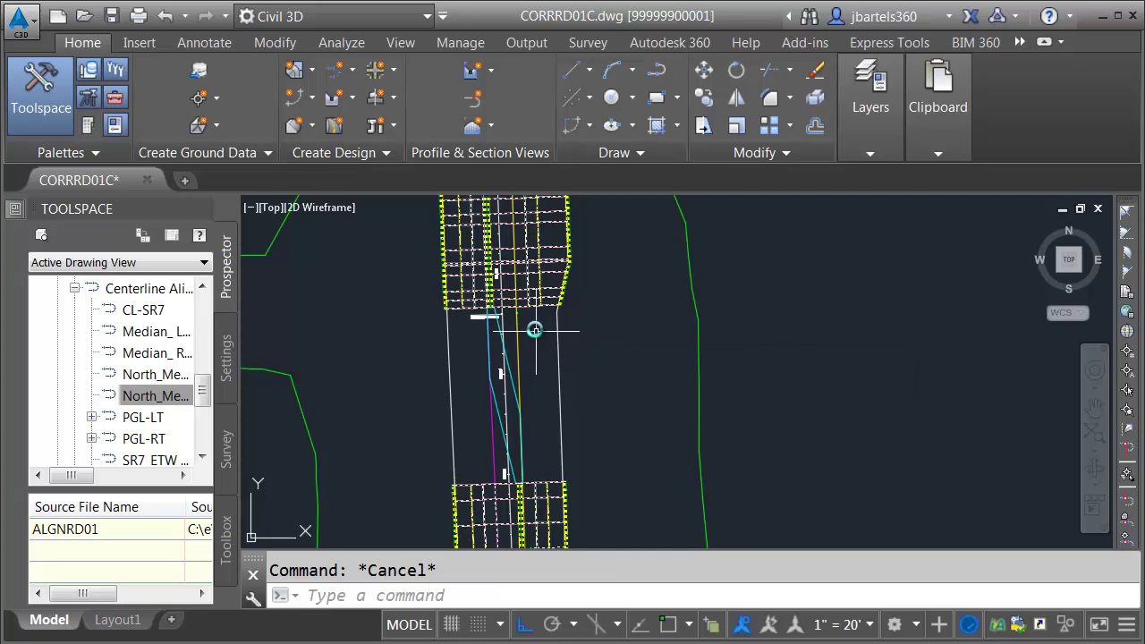
pyautogui.click(533, 298)
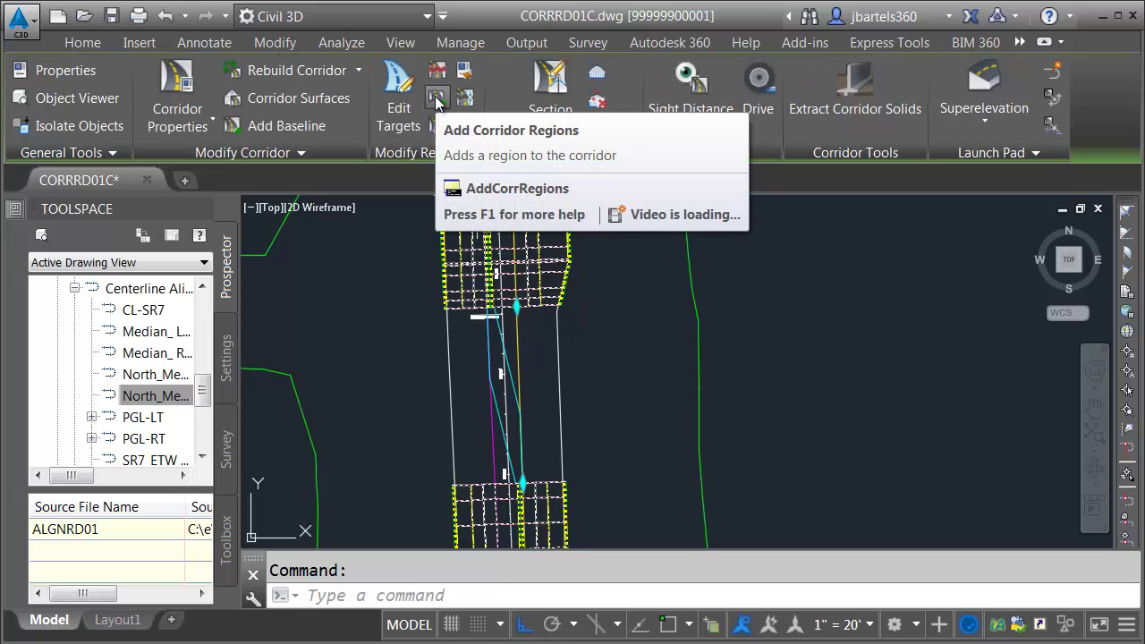
pyautogui.click(436, 100)
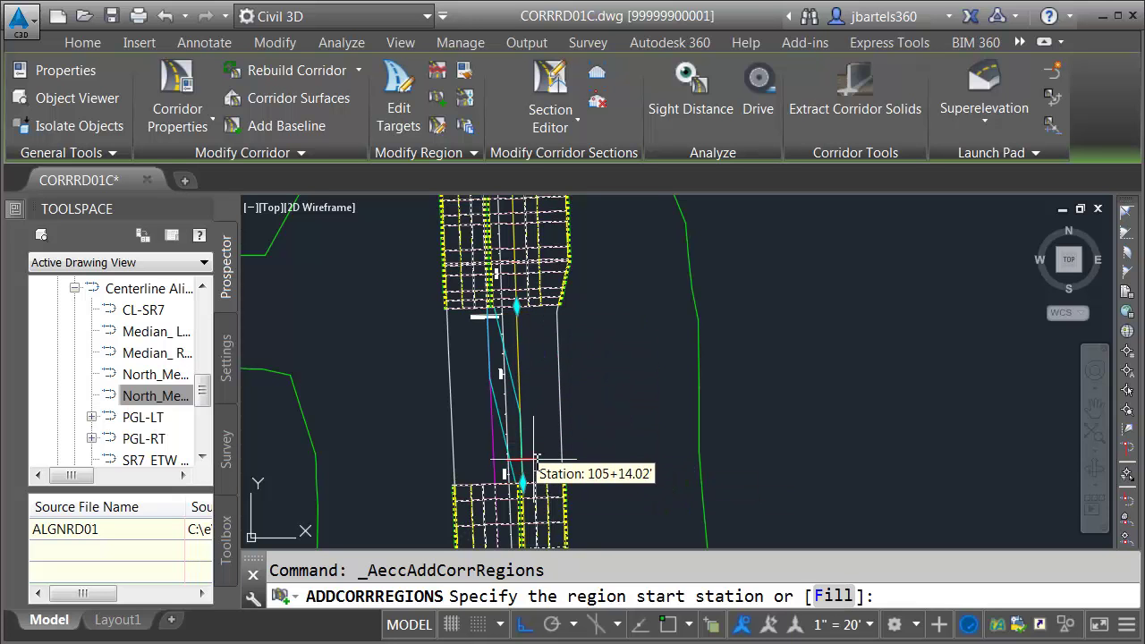
pyautogui.scroll(3, 523, 488)
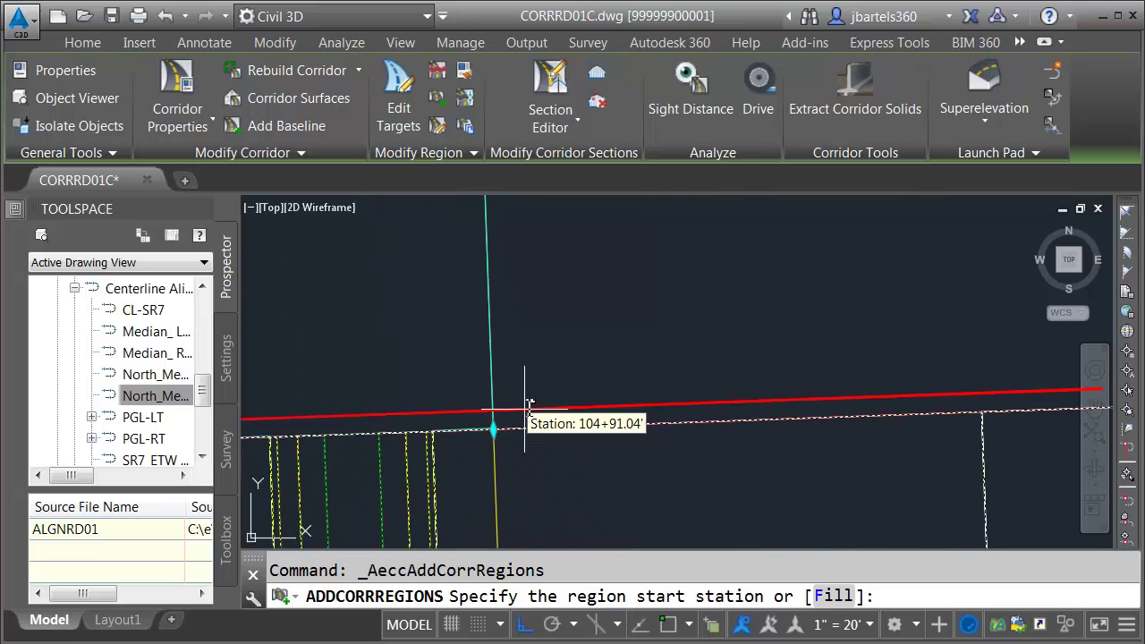
pyautogui.keyDown('shift'); pyautogui.rightClick(528, 404); pyautogui.keyUp('shift')
pyautogui.click(588, 59)
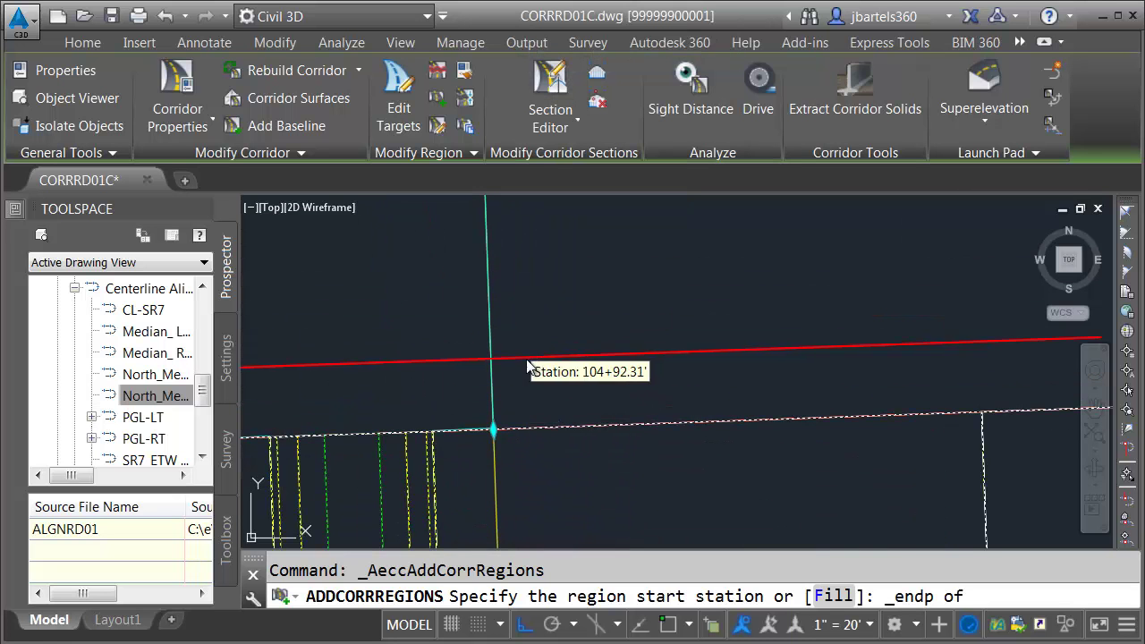
pyautogui.click(495, 430)
# Step: End the new region at the median line's endpoint just north of PI STA. 106+60.00, station 106+66.89, using the SR7-Traffic Median assembly
pyautogui.scroll(-3, 504, 409)
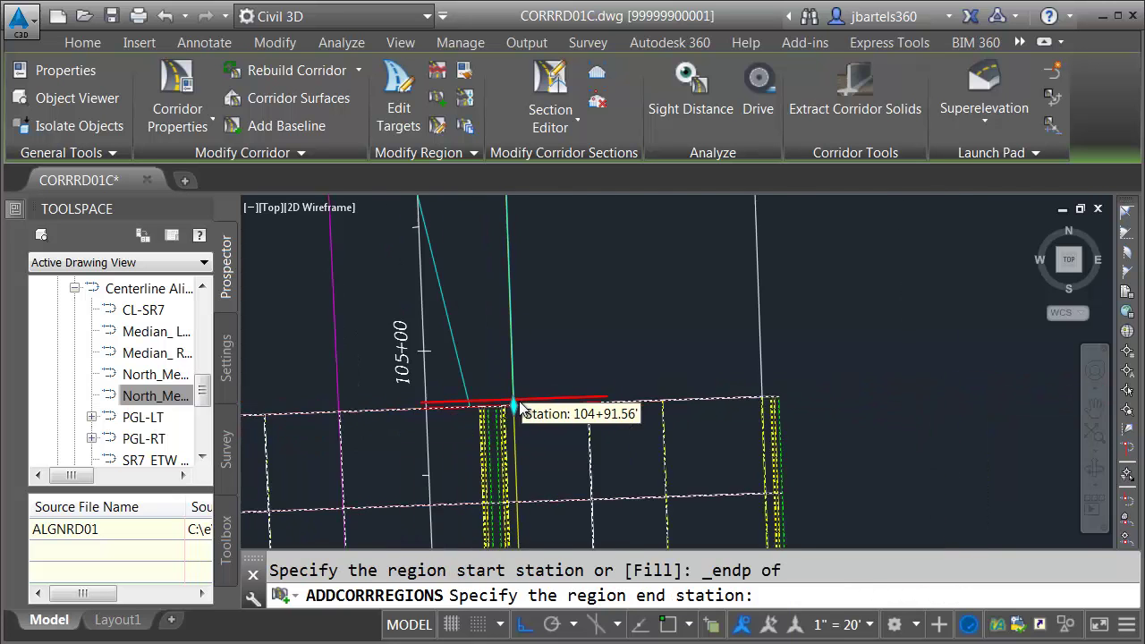
pyautogui.scroll(5, 488, 309)
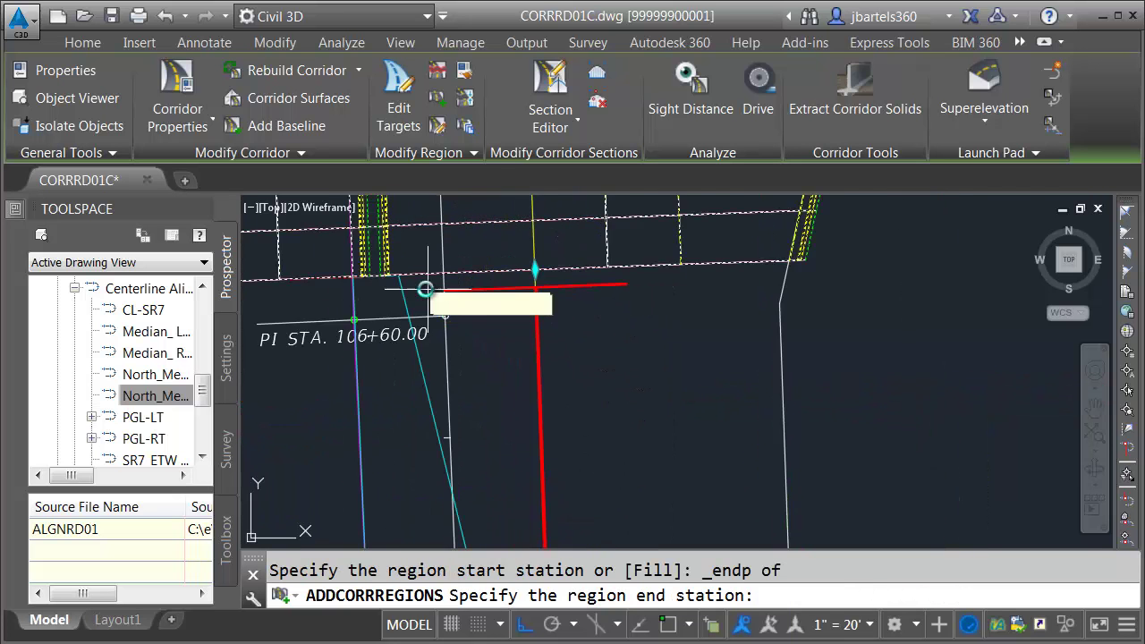
pyautogui.keyDown('shift'); pyautogui.rightClick(405, 290); pyautogui.keyUp('shift')
pyautogui.click(457, 394)
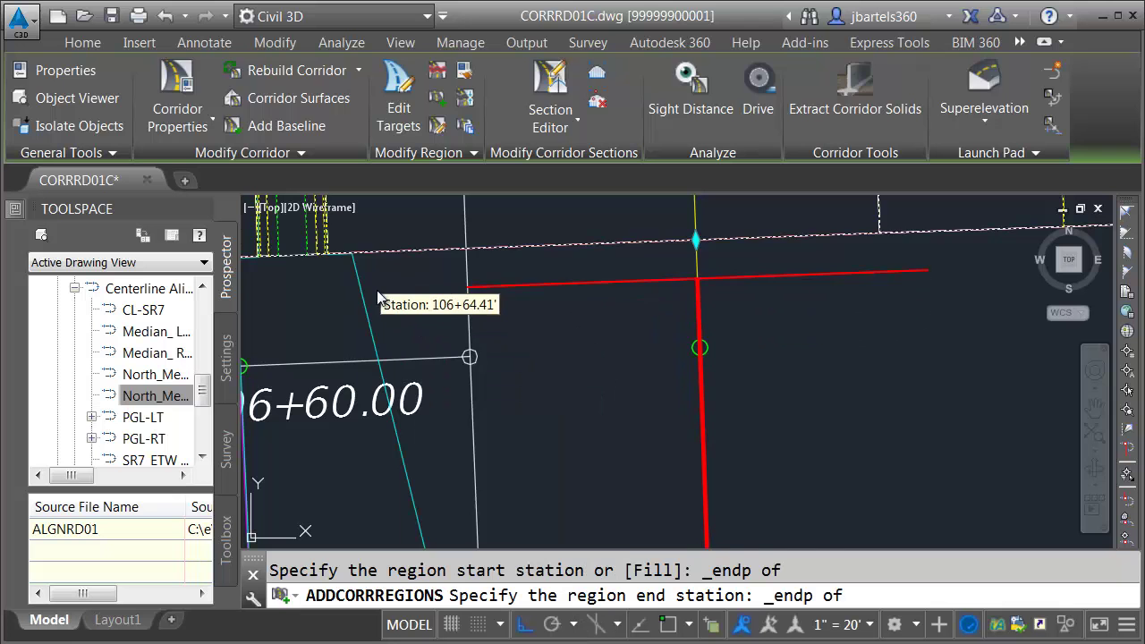
pyautogui.click(354, 253)
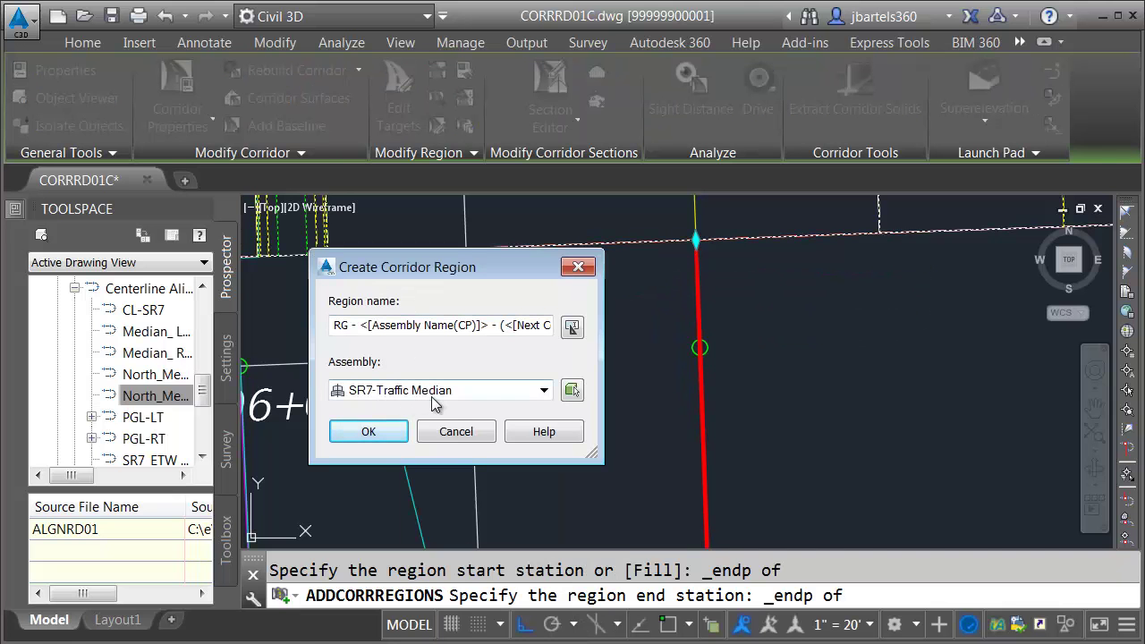
pyautogui.click(369, 433)
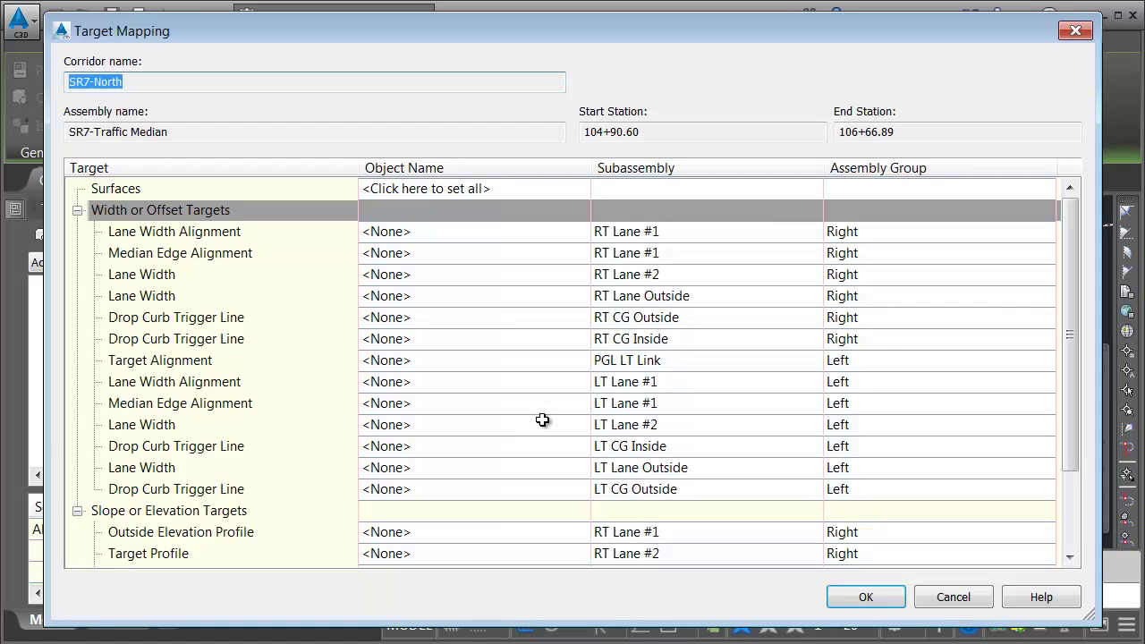
# Step: Set the PGL LT Link subassembly's Target Alignment to the PGL-LT alignment
pyautogui.click(476, 361)
pyautogui.moveTo(926, 195); pyautogui.dragTo(927, 211)
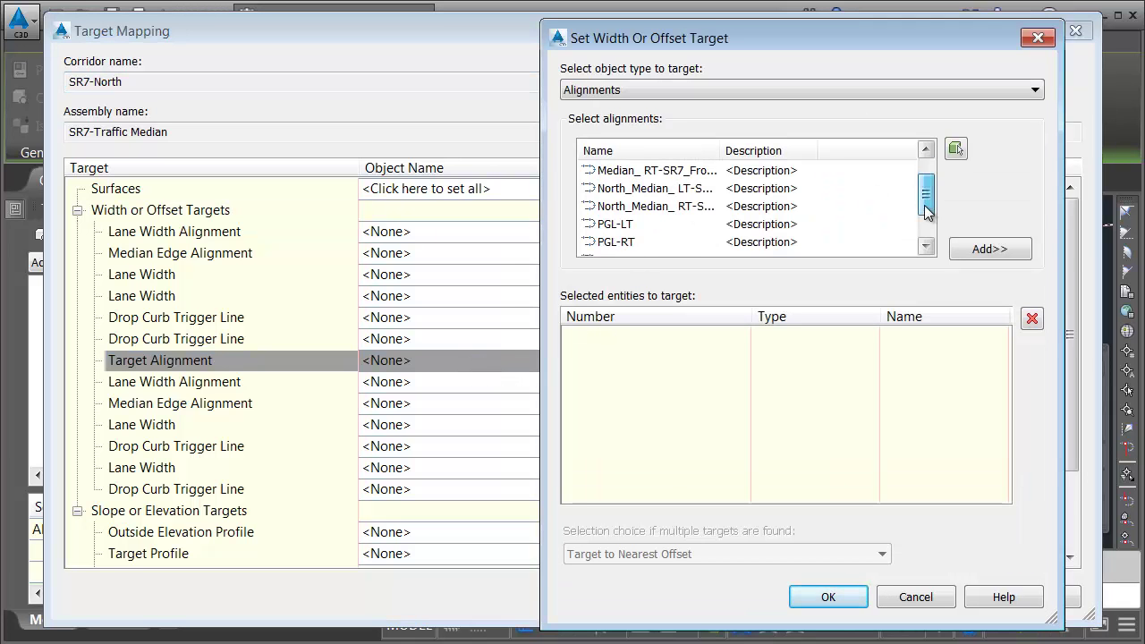
pyautogui.click(637, 229)
pyautogui.click(985, 249)
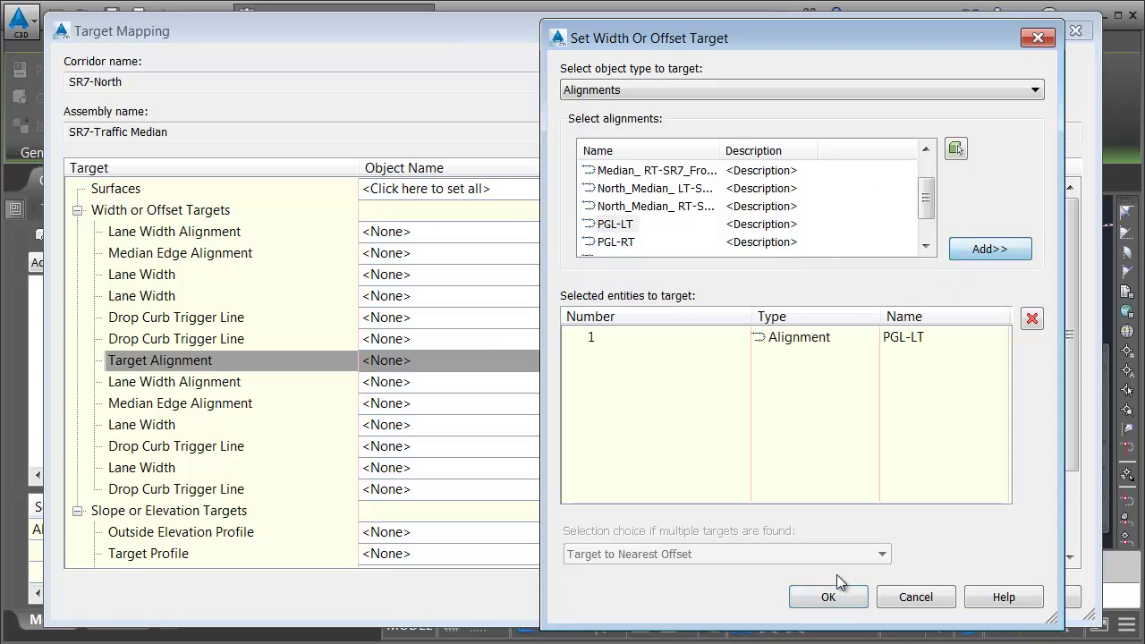
pyautogui.click(833, 595)
# Step: Set the PGL LT Link subassembly's Target Profile to PGL-LT_PP from the PGL-LT alignment
pyautogui.scroll(-2, 1074, 446)
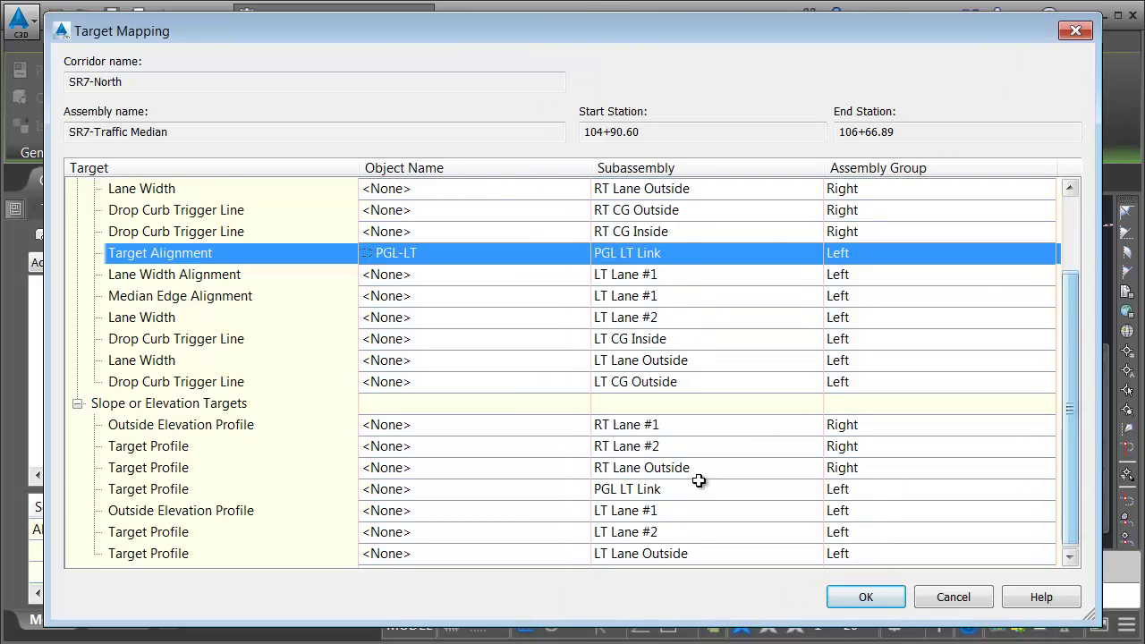
pyautogui.click(567, 489)
pyautogui.click(316, 149)
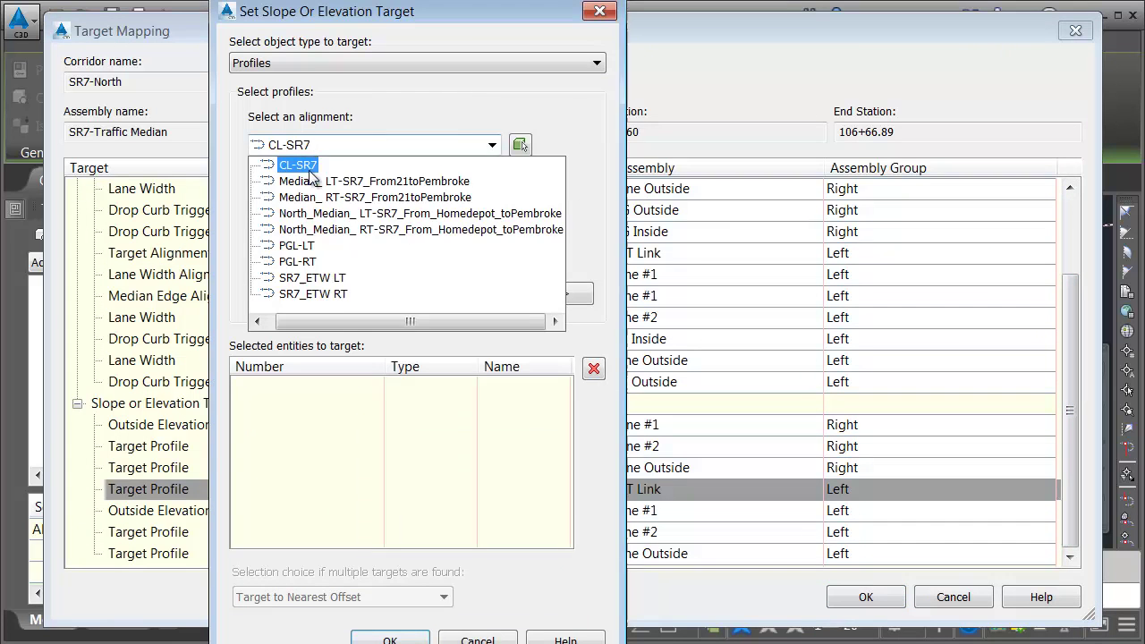
pyautogui.click(302, 250)
pyautogui.click(296, 222)
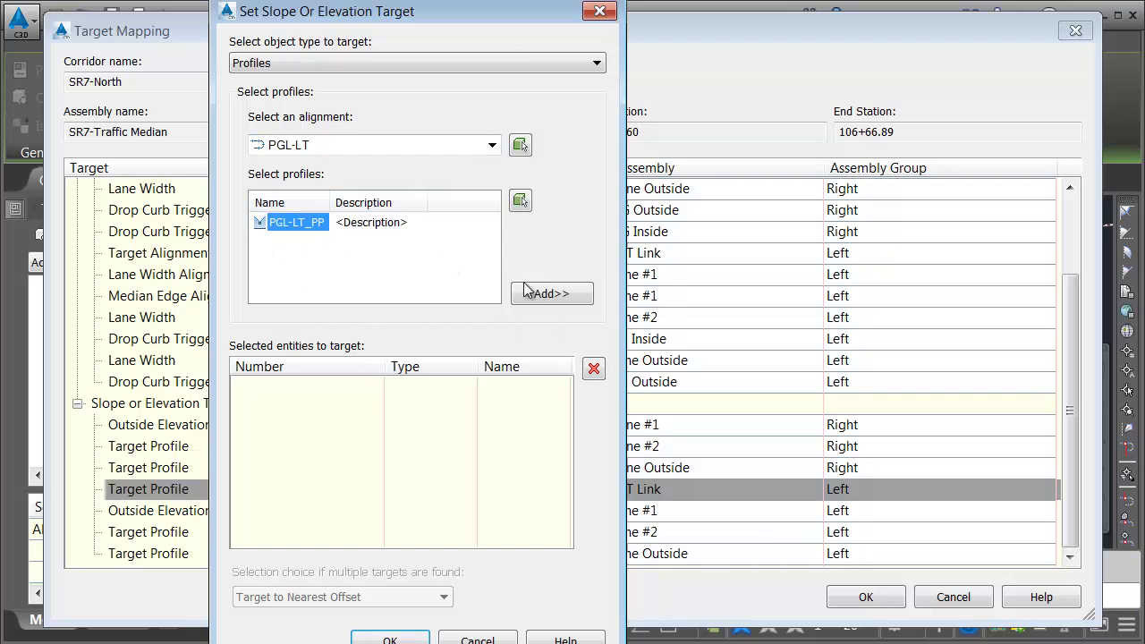
pyautogui.click(537, 299)
pyautogui.click(390, 639)
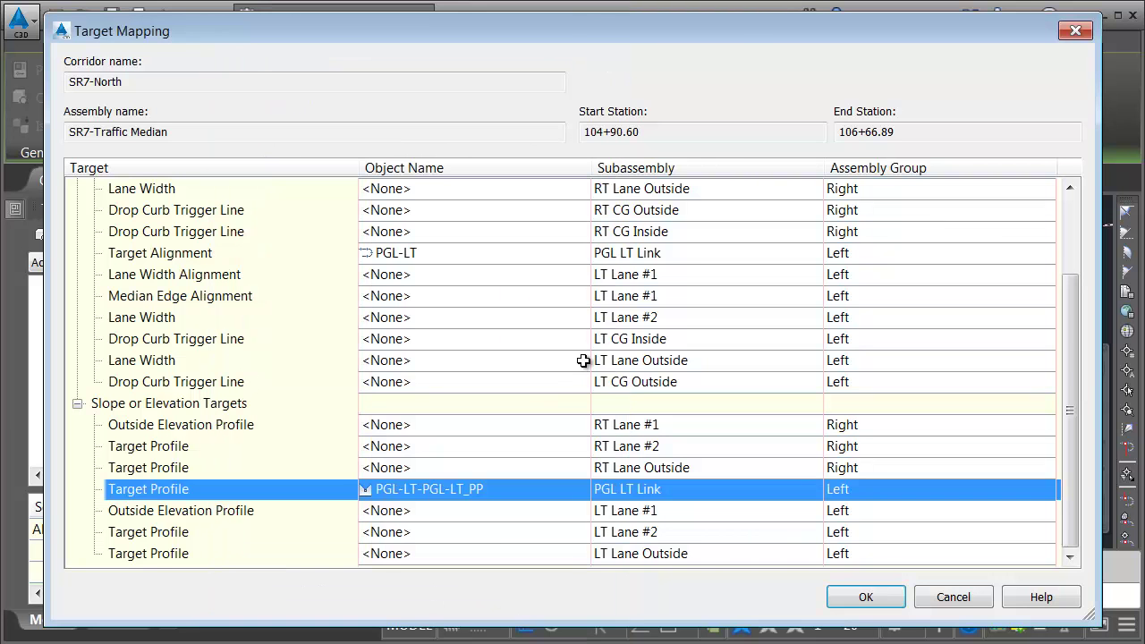
# Step: Set the LT Lane Outside subassembly's Lane Width target to the SR7_ETW LT alignment
pyautogui.click(513, 359)
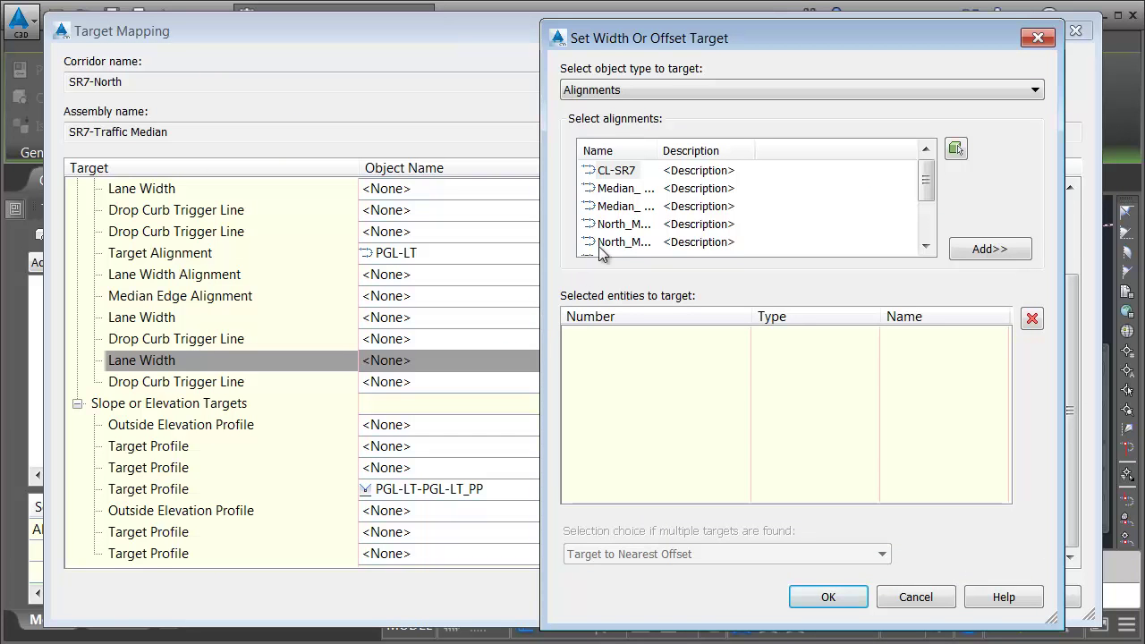
pyautogui.moveTo(928, 190); pyautogui.dragTo(833, 240)
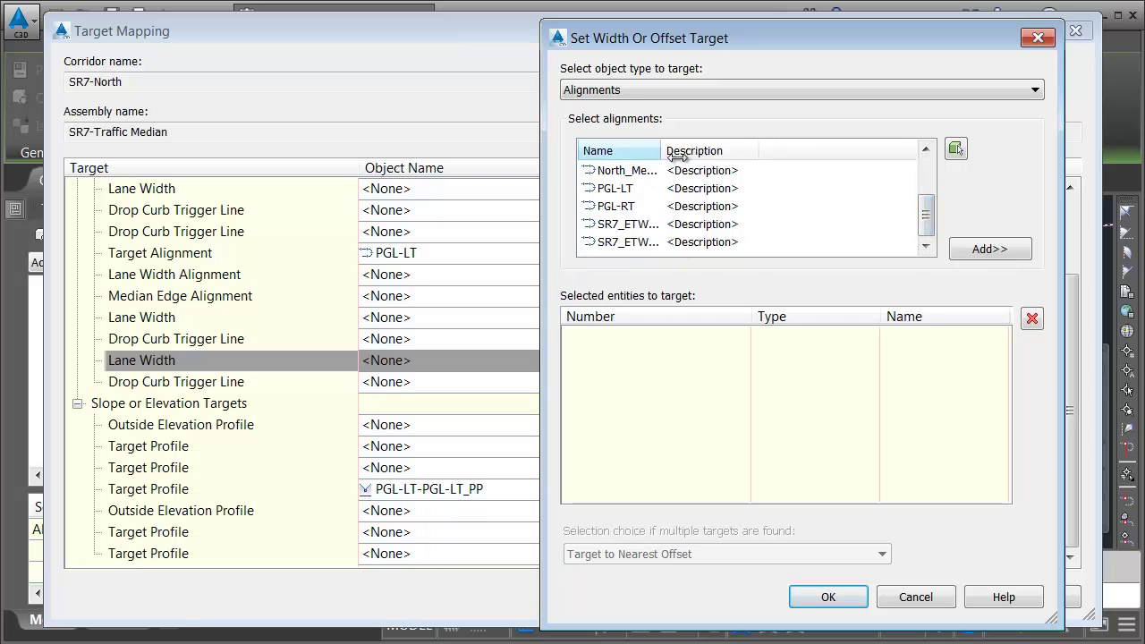
pyautogui.click(631, 224)
pyautogui.click(984, 250)
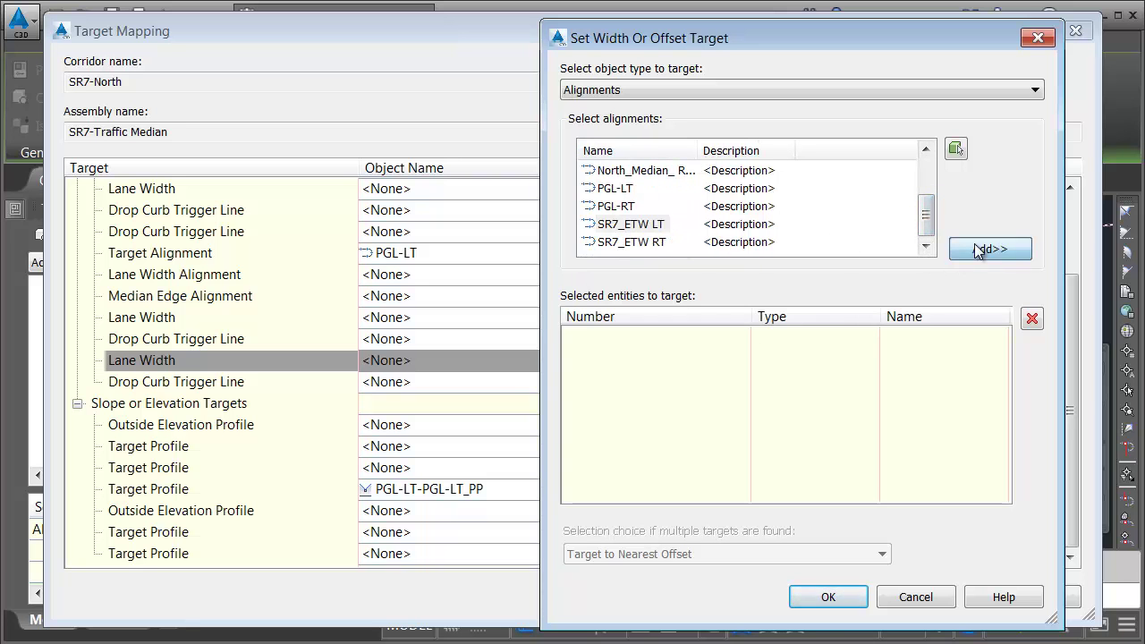
pyautogui.click(816, 597)
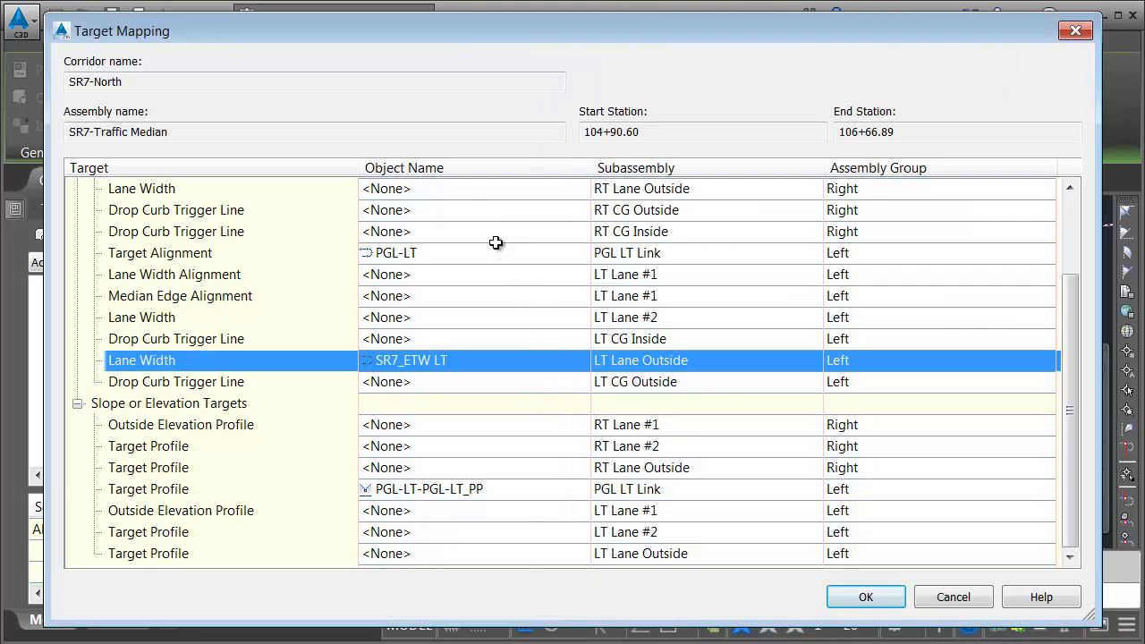
# Step: Set the RT Lane Outside subassembly's Lane Width target to the SR7_ETW RT alignment
pyautogui.click(465, 190)
pyautogui.moveTo(926, 181); pyautogui.dragTo(926, 219)
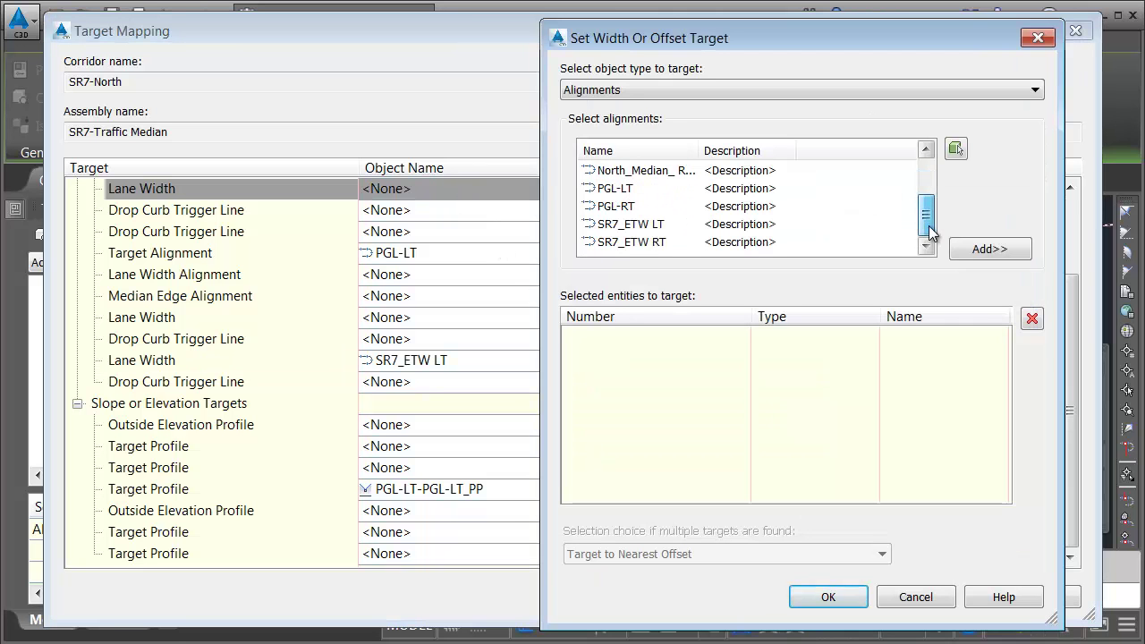
pyautogui.click(975, 252)
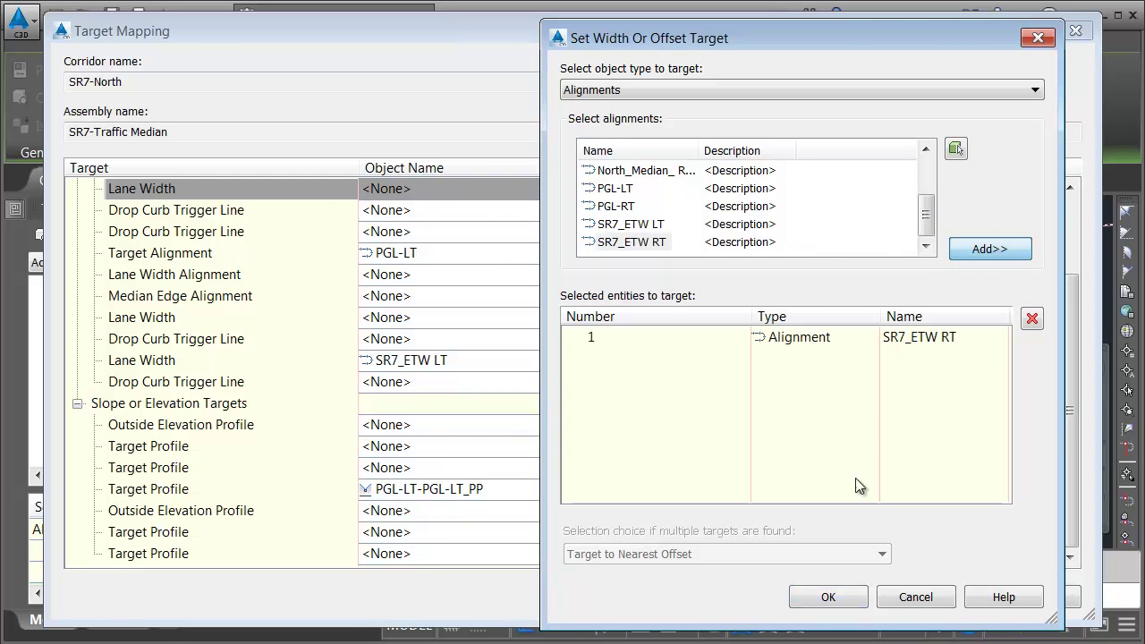
pyautogui.click(828, 598)
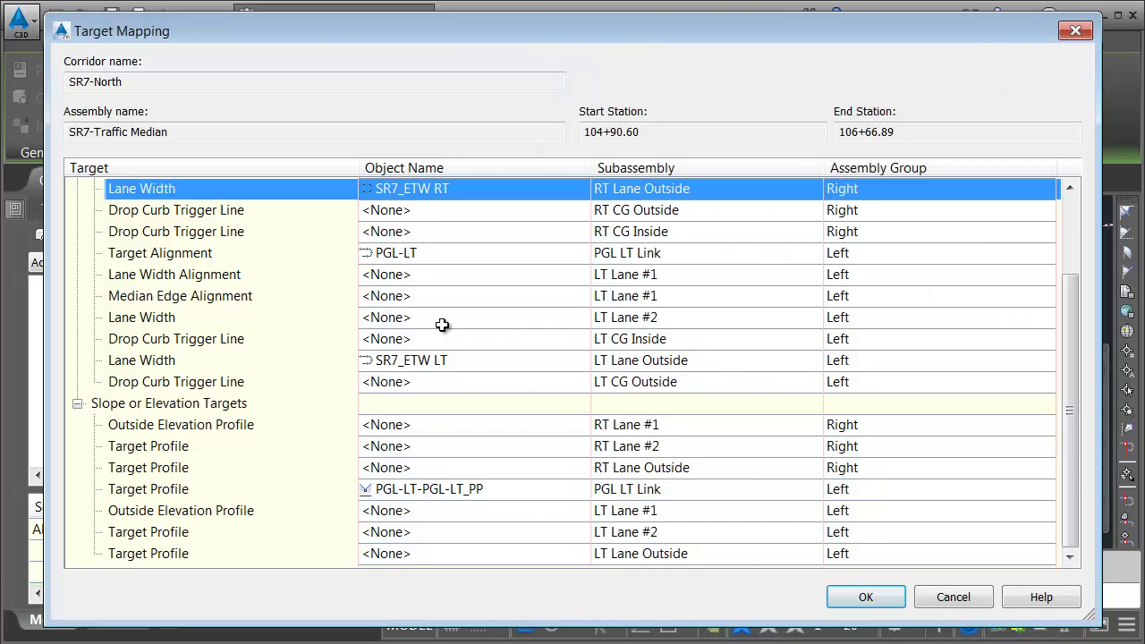
# Step: Set the LT Lane #1 subassembly's Median Edge Alignment target to North_Median_ LT-SR7_From_Homedepot_toPembroke
pyautogui.click(407, 297)
pyautogui.click(675, 226)
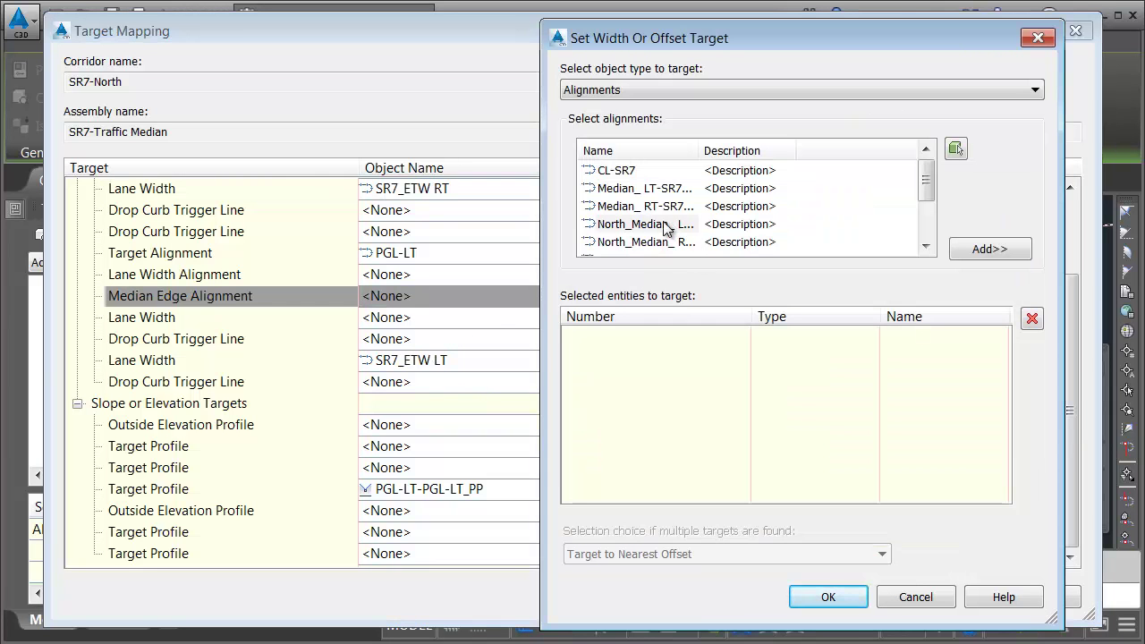
pyautogui.click(977, 252)
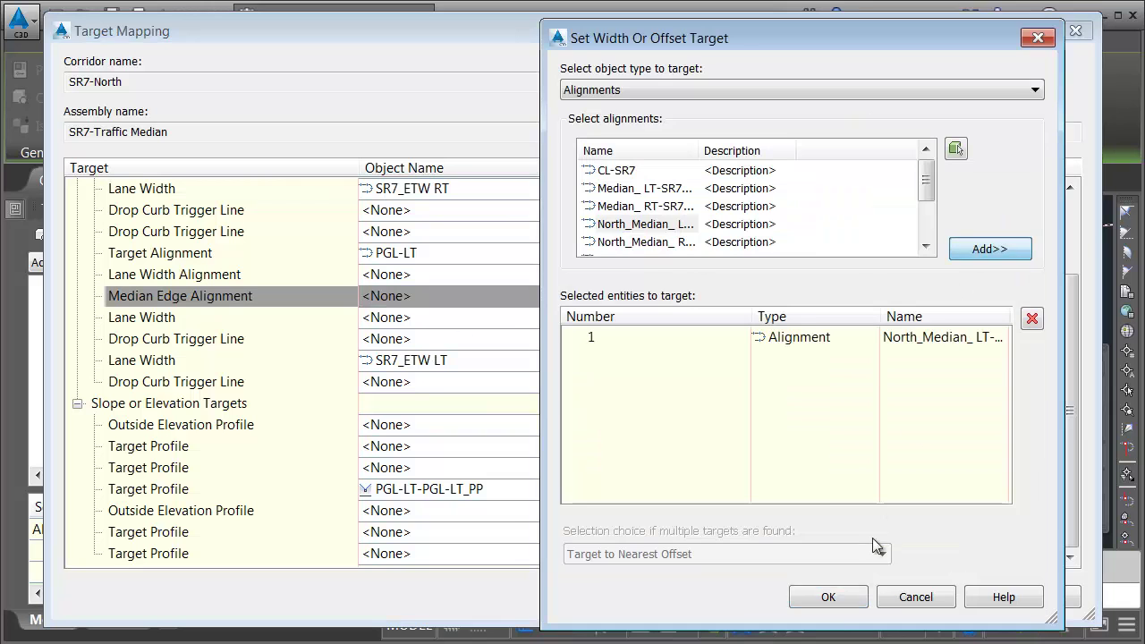
pyautogui.click(850, 600)
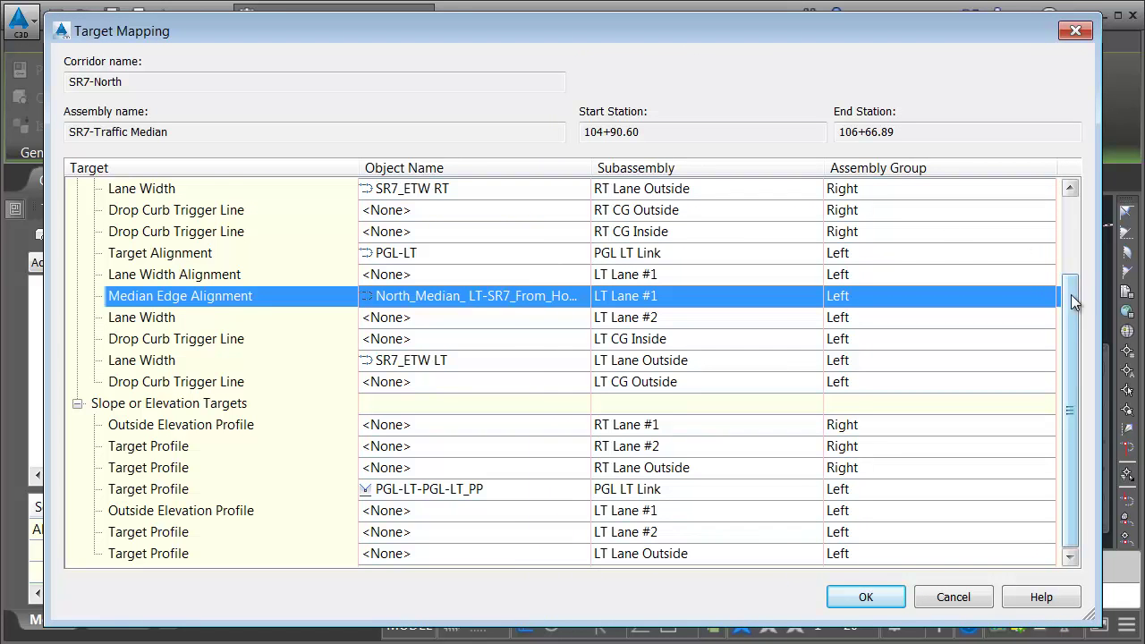
# Step: Target RT Lane #1's Median Edge Alignment to North_Median_ RT-SR7_From_Homedepot_toPembroke, accept the target mapping, and finish adding regions
pyautogui.scroll(1, 1072, 267)
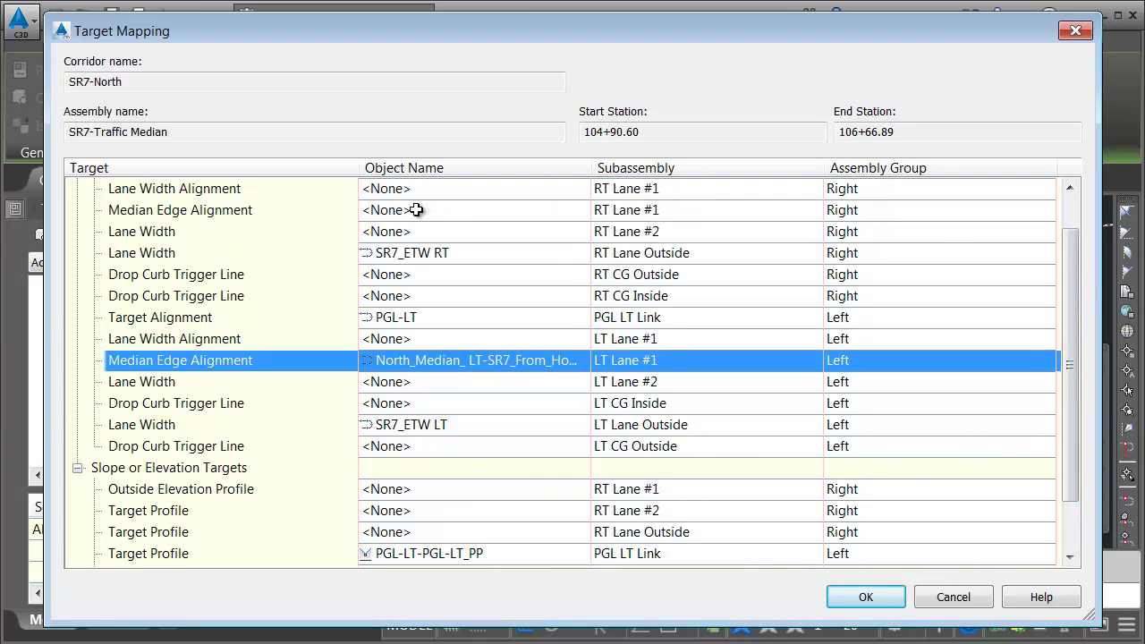
pyautogui.click(416, 209)
pyautogui.click(646, 241)
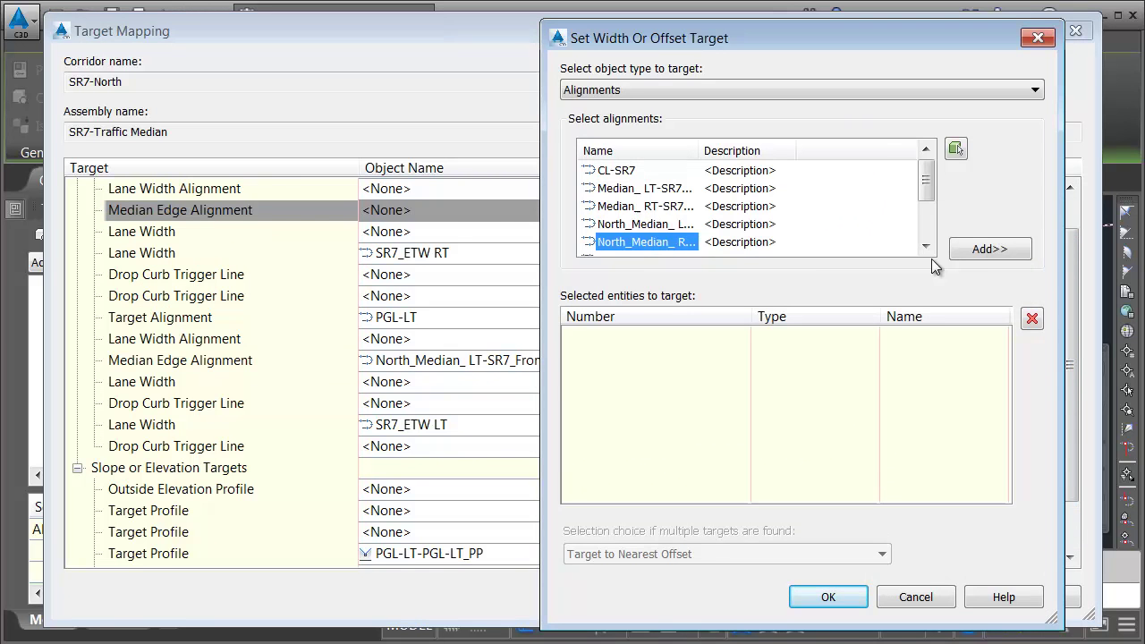
pyautogui.click(988, 251)
pyautogui.click(834, 595)
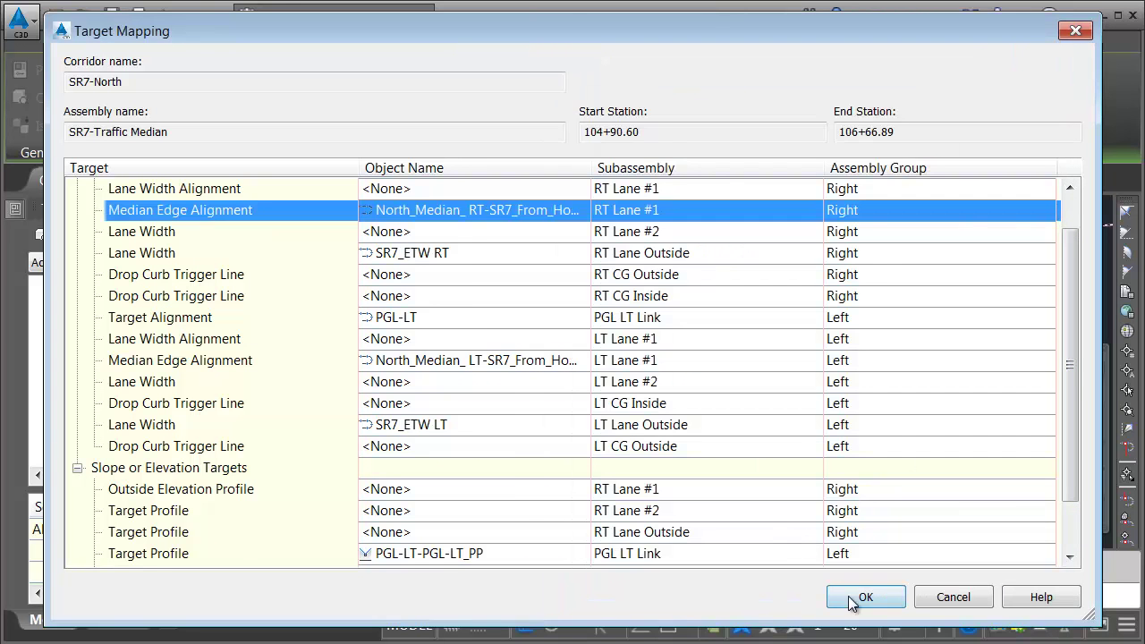
pyautogui.click(855, 598)
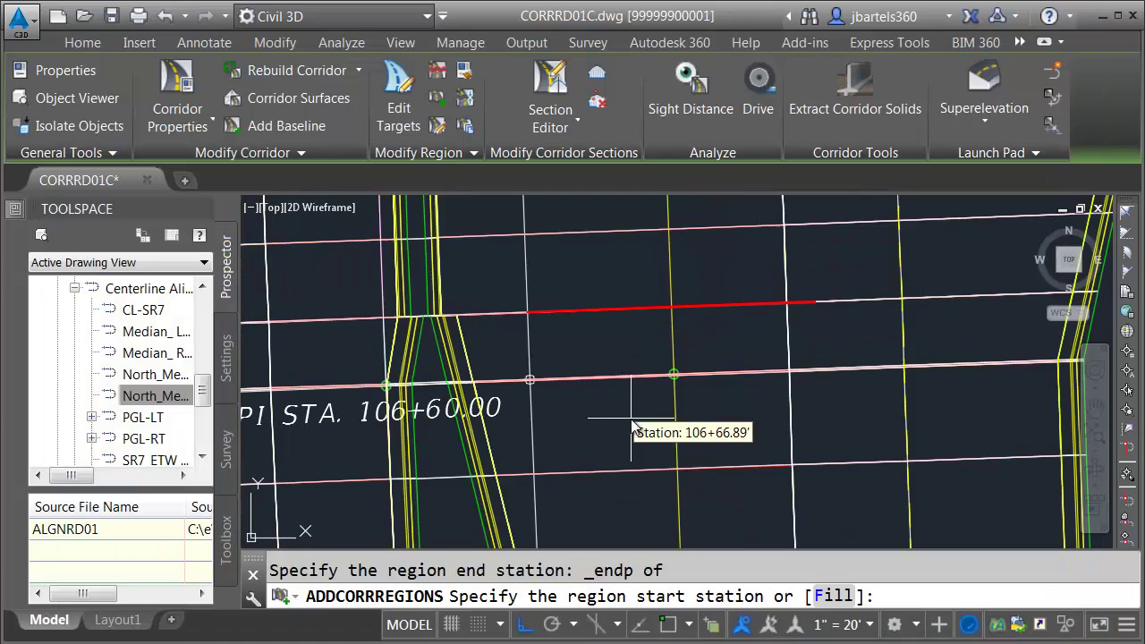
pyautogui.press('Escape')
# Step: Examine the new median region from PI STA. 106+60.00 south to its start just below station 105+00
pyautogui.scroll(-2, 587, 428)
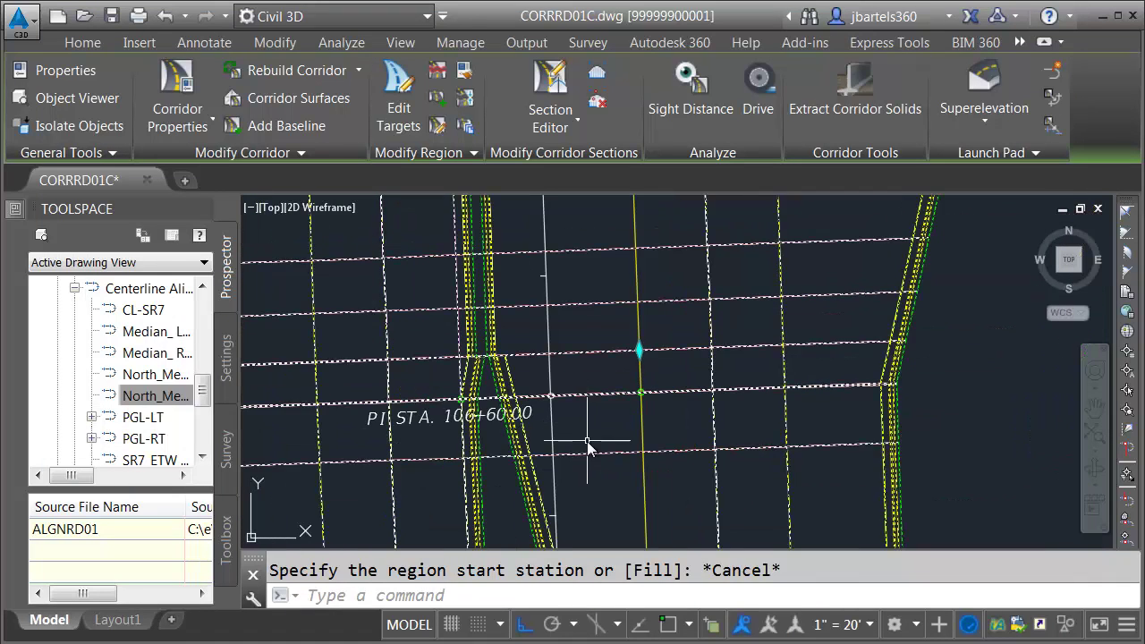
pyautogui.scroll(-3, 587, 441)
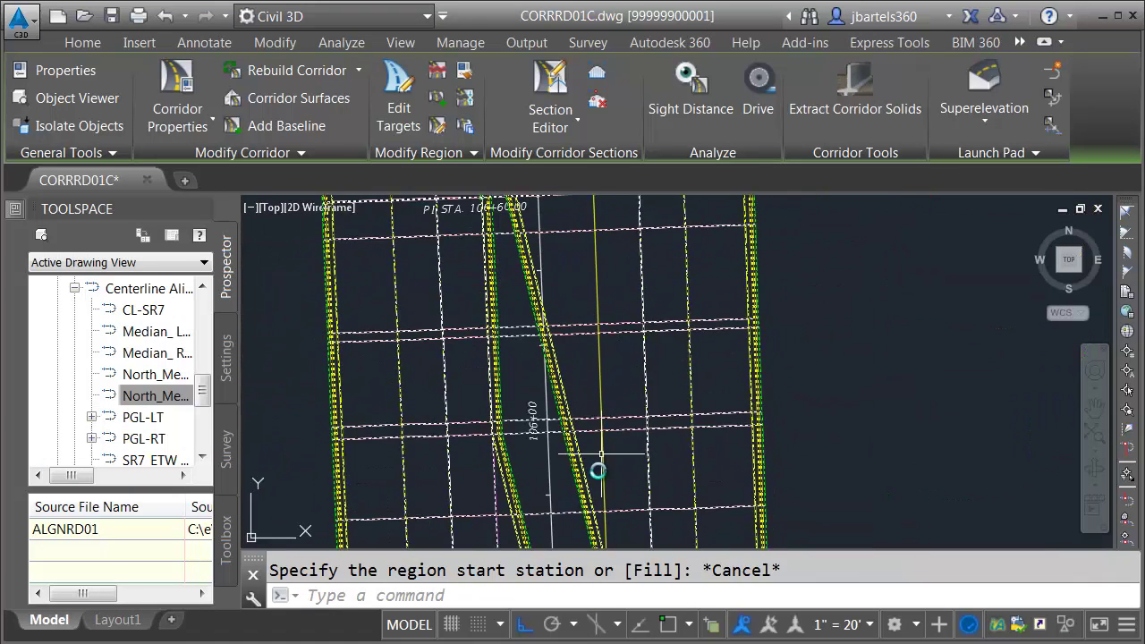
pyautogui.moveTo(598, 546); pyautogui.dragTo(586, 439, button='middle')
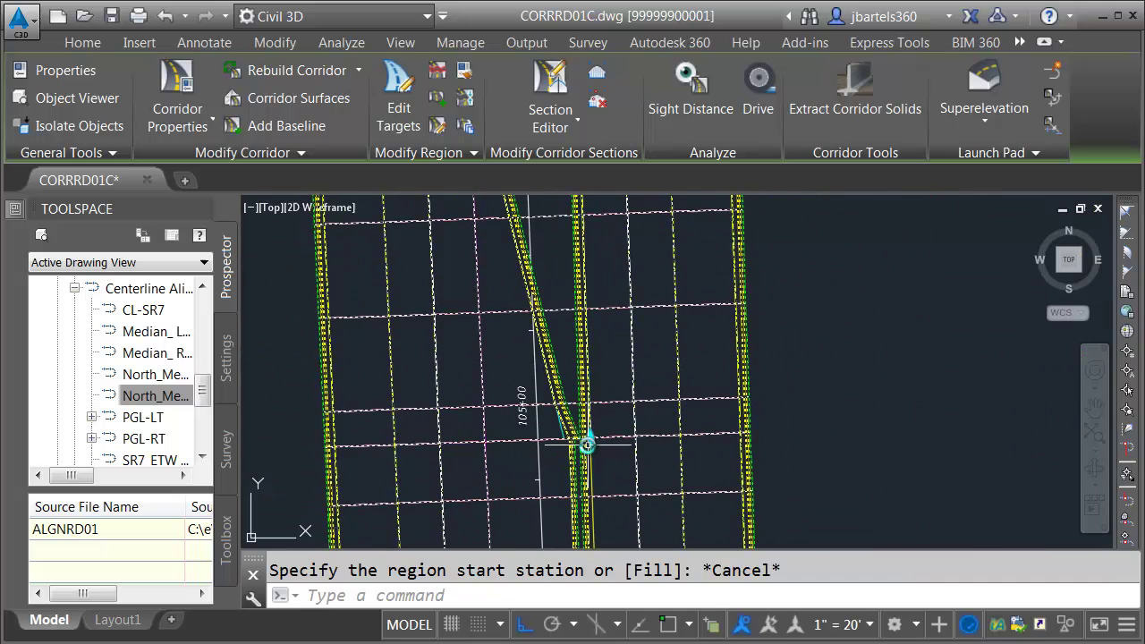
pyautogui.scroll(3, 587, 444)
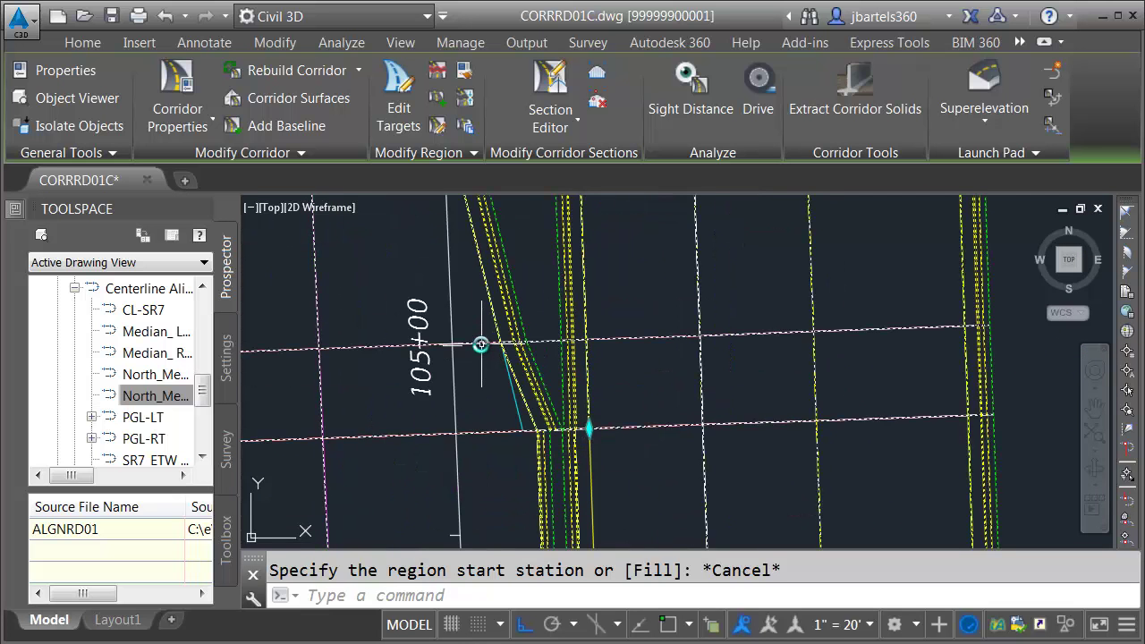
# Step: Set the SR7-Traffic Median region's start station to 104+90.63 and end station to 106+66.86, and rebuild the corridor
pyautogui.click(178, 99)
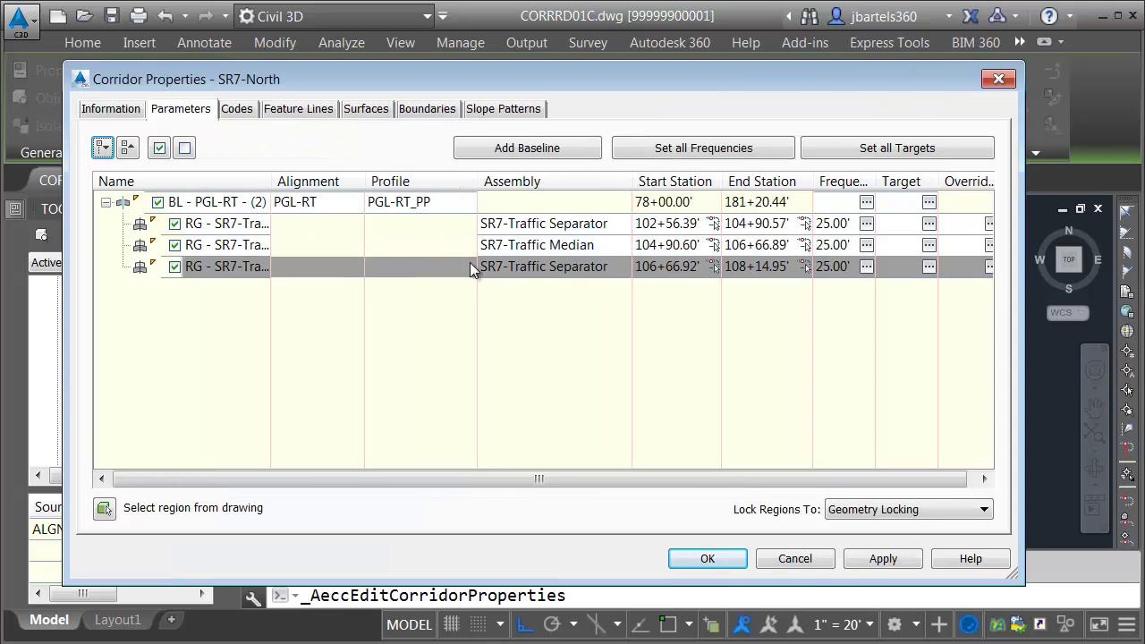
pyautogui.click(525, 249)
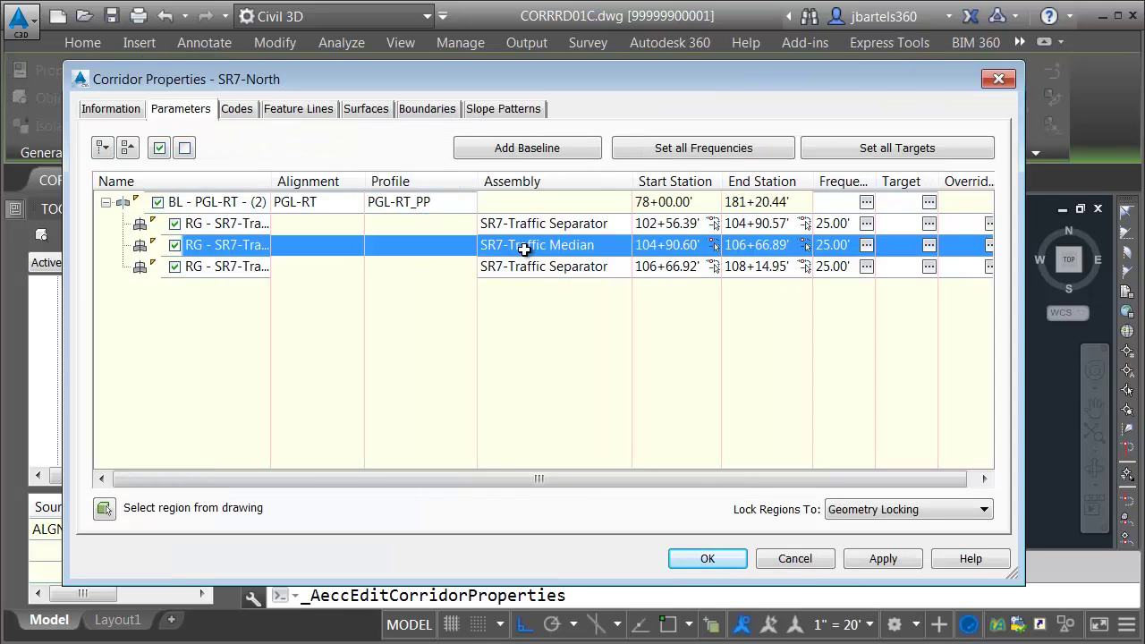
pyautogui.click(682, 248)
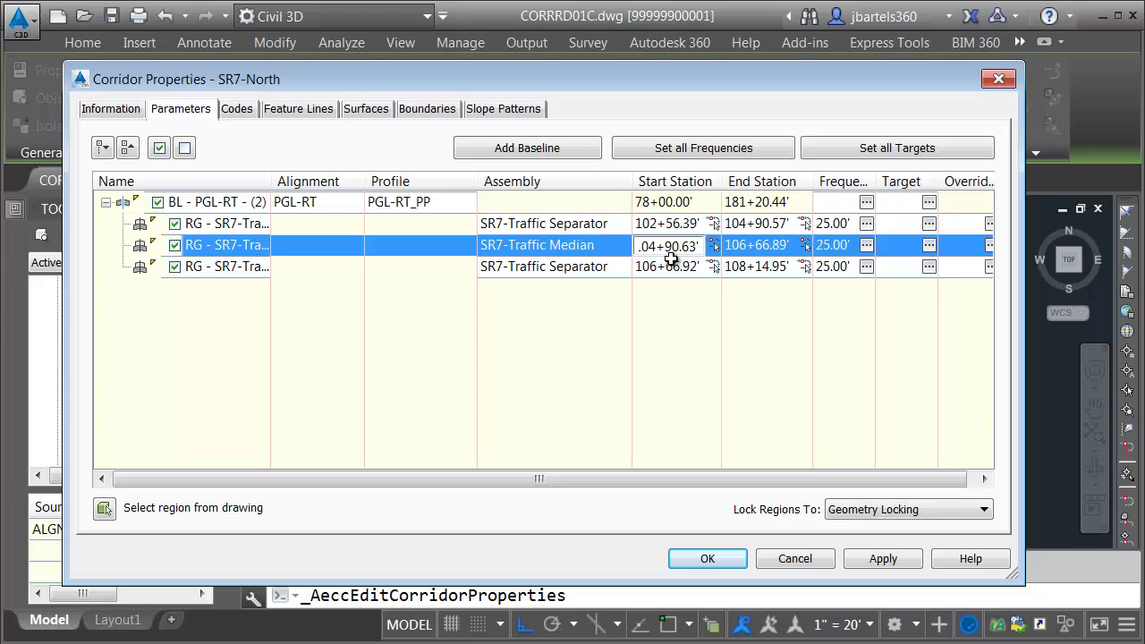
pyautogui.click(771, 249)
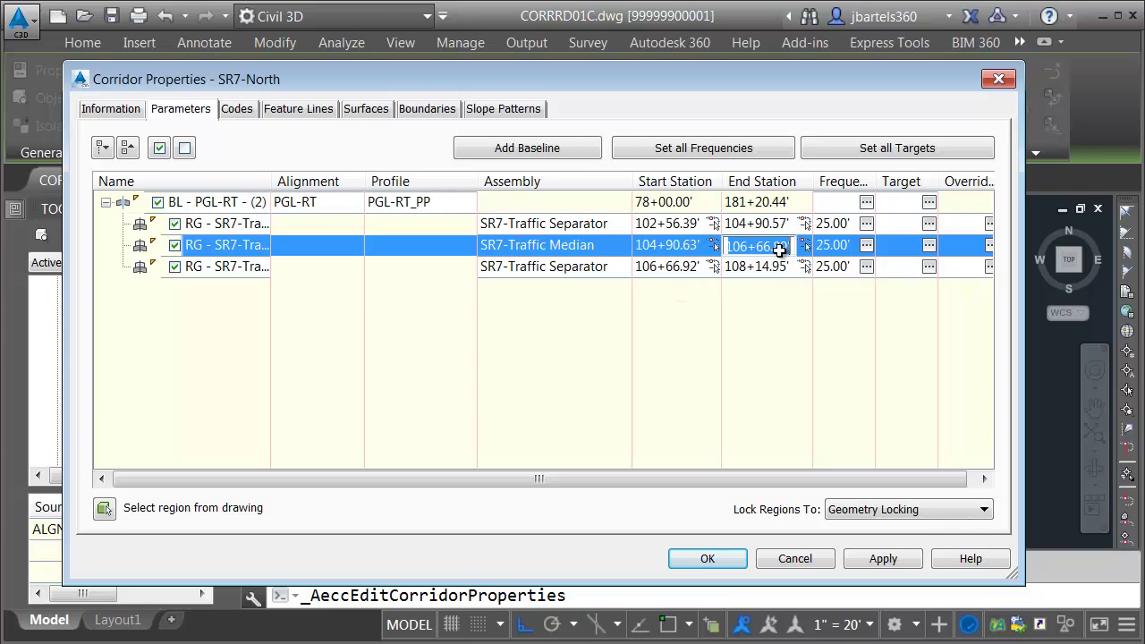
pyautogui.click(784, 249)
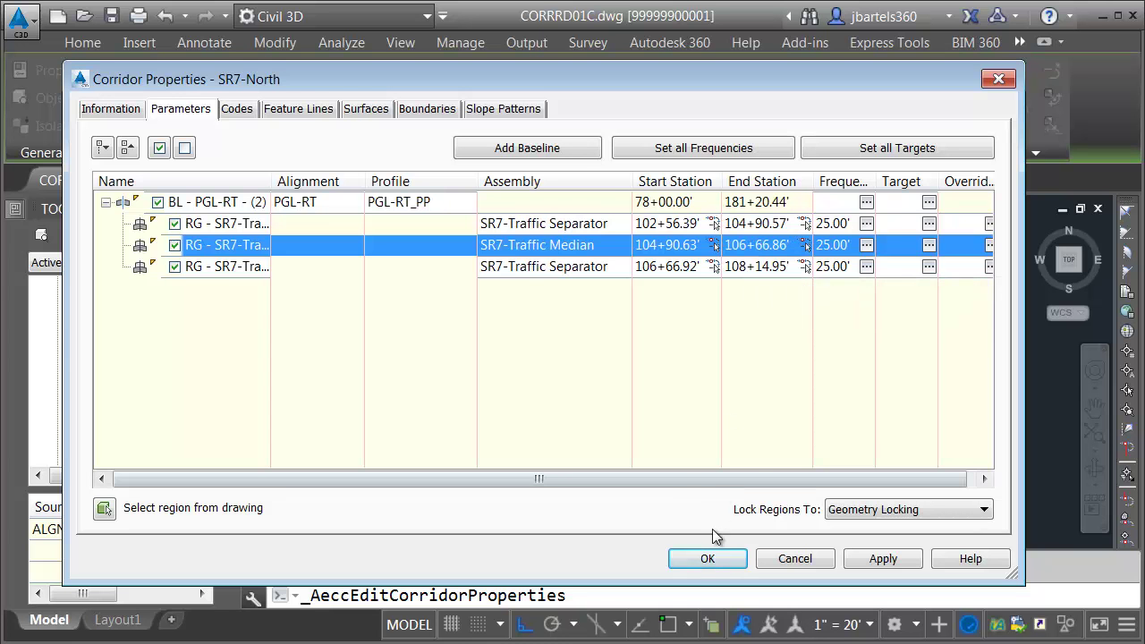
pyautogui.click(712, 560)
pyautogui.click(372, 315)
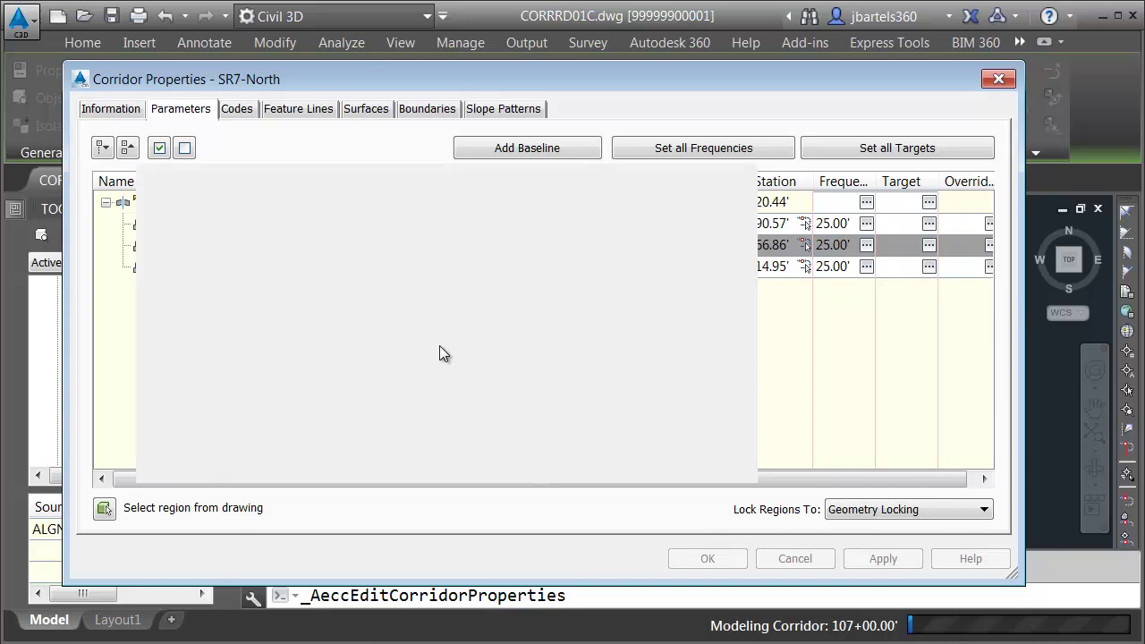
pyautogui.scroll(-5, 630, 399)
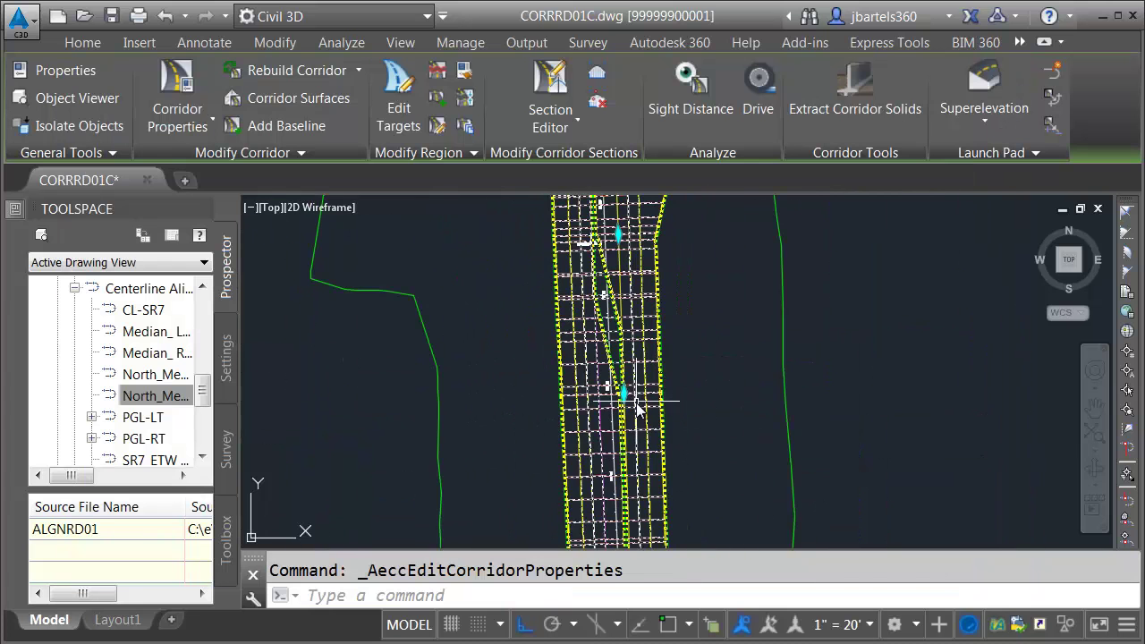
pyautogui.moveTo(631, 502)
pyautogui.mouseDown(button='middle')
pyautogui.moveTo(624, 384)
pyautogui.moveTo(601, 439)
pyautogui.mouseUp(button='middle')
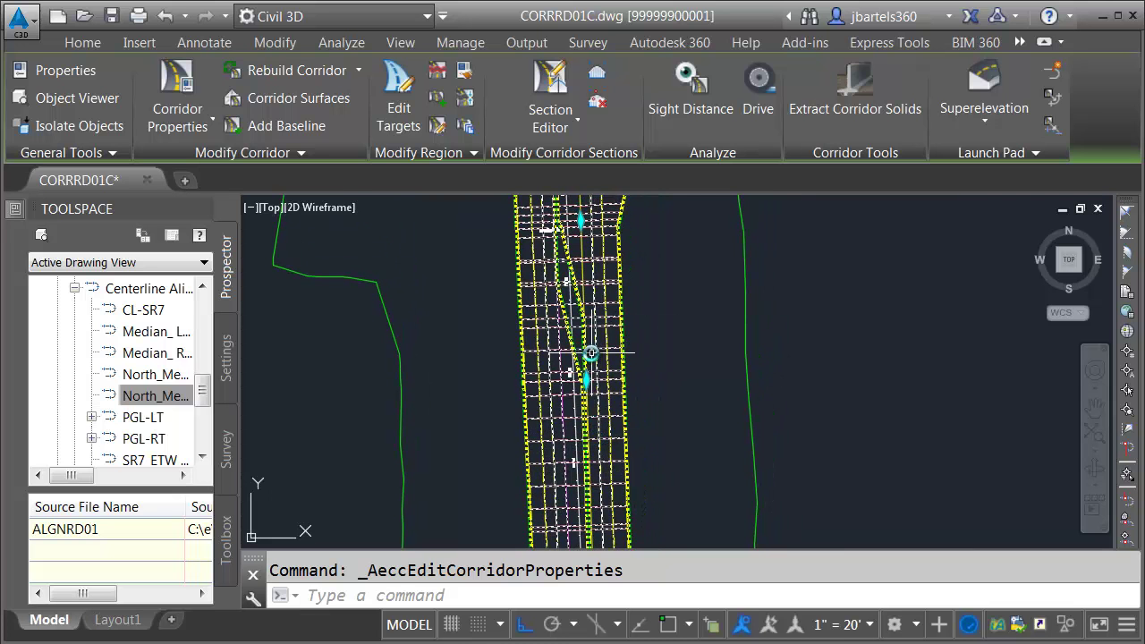
pyautogui.press('Escape')
# Step: Examine the corridor's cross sections in the Section Editor from station 104+25 to 105+75, including the median close up
pyautogui.moveTo(587, 452); pyautogui.dragTo(567, 439, button='middle')
pyautogui.scroll(2, 583, 321)
pyautogui.scroll(2, 582, 320)
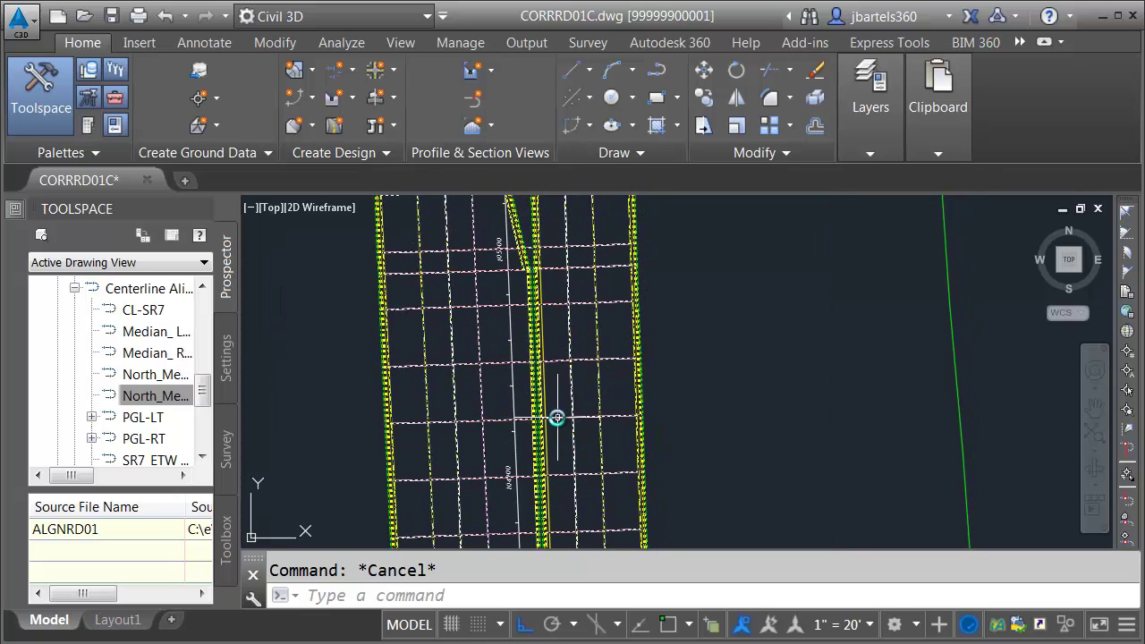
pyautogui.click(547, 416)
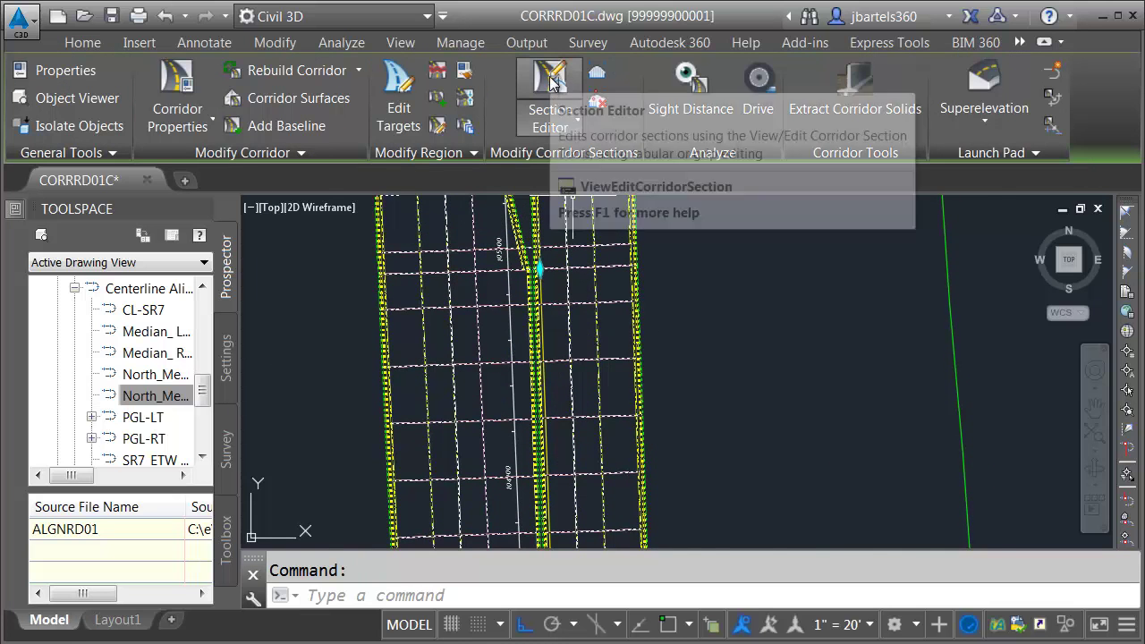
pyautogui.click(551, 81)
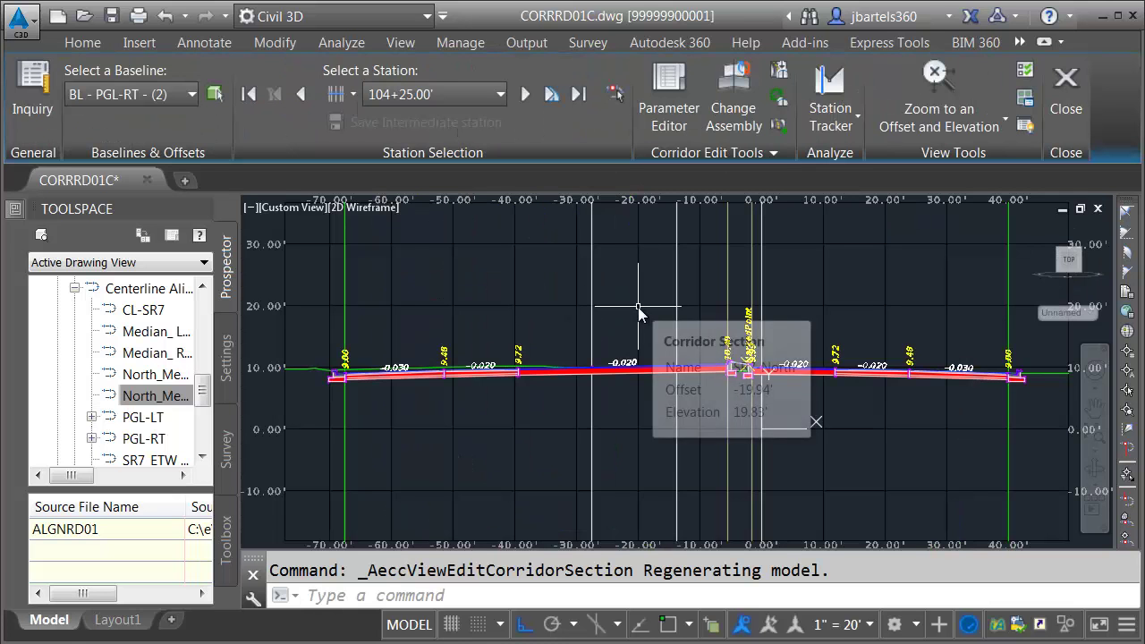
pyautogui.click(525, 96)
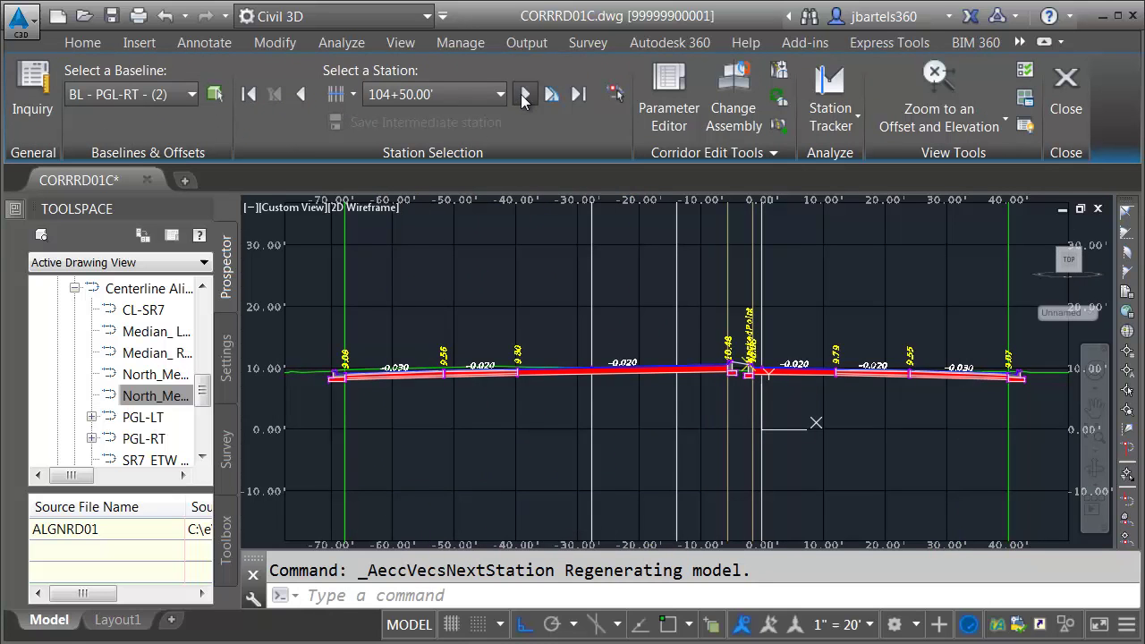
pyautogui.click(524, 95)
pyautogui.click(524, 96)
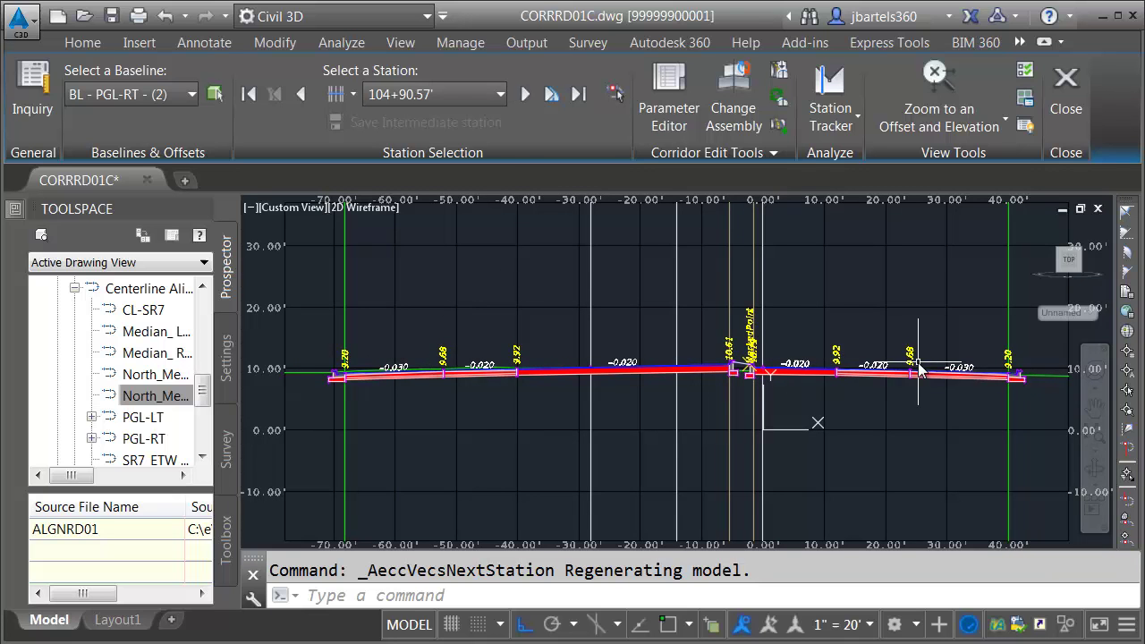
pyautogui.click(525, 94)
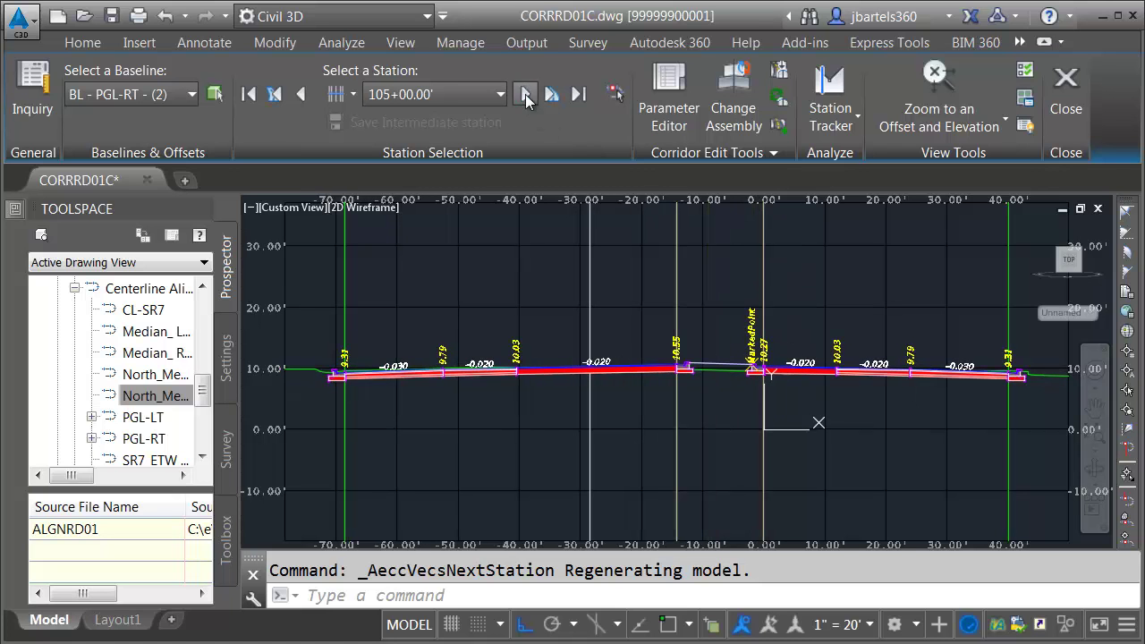
pyautogui.click(525, 94)
pyautogui.click(524, 94)
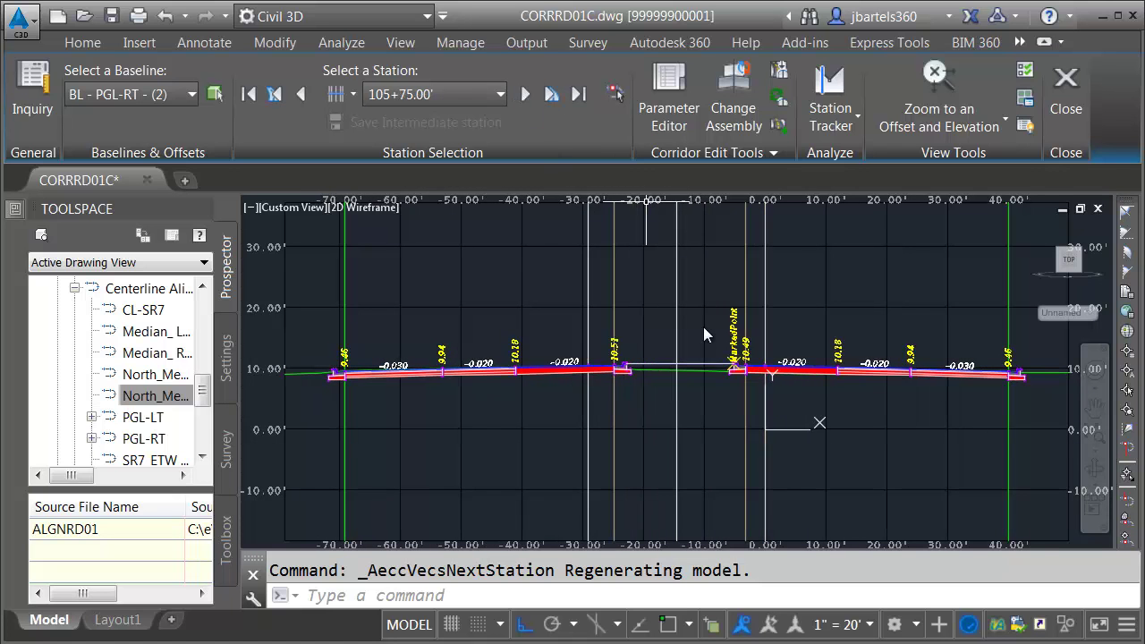
pyautogui.scroll(2, 698, 358)
pyautogui.scroll(2, 695, 385)
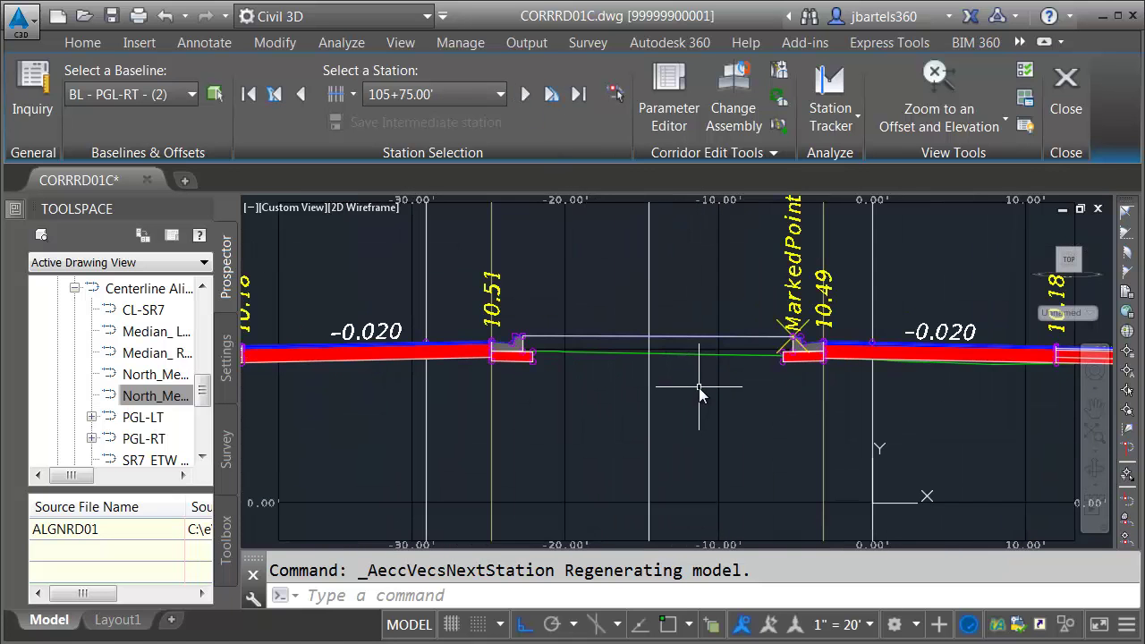
# Step: Review the remaining cross sections up to station 107+60.21, and close the Section Editor to view the whole corridor
pyautogui.click(930, 85)
pyautogui.click(552, 94)
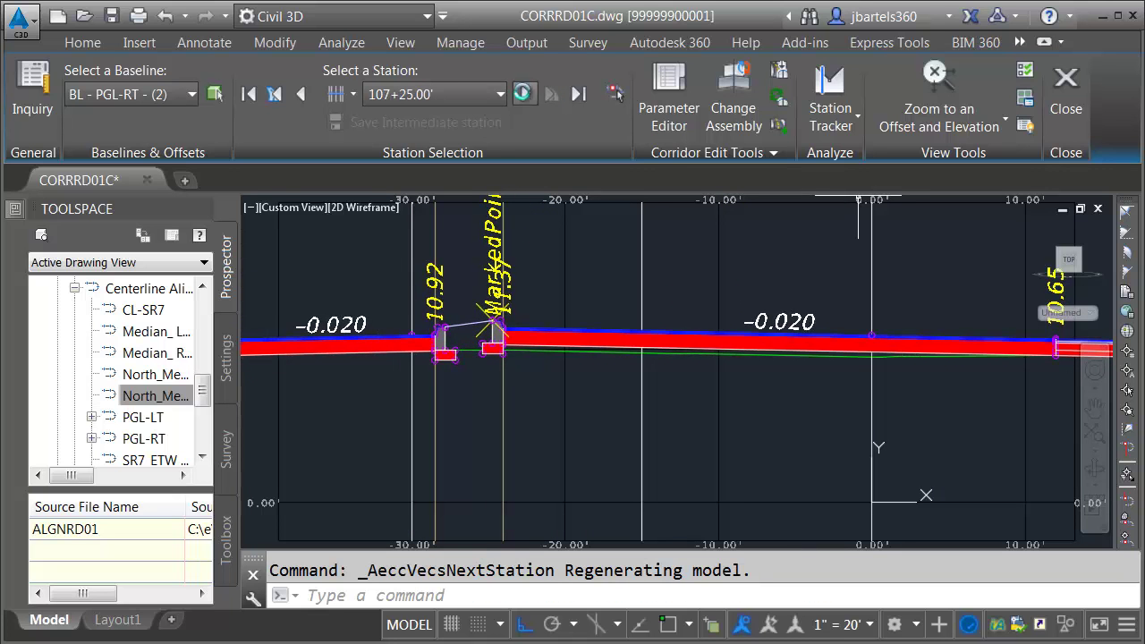
pyautogui.scroll(-8, 592, 376)
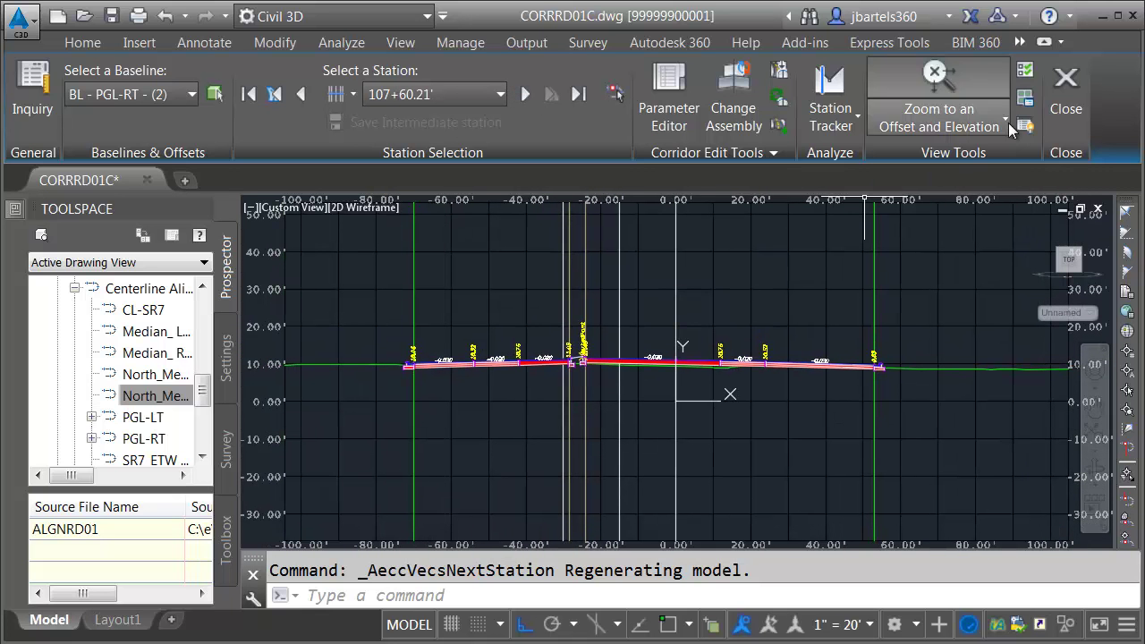
pyautogui.click(1063, 81)
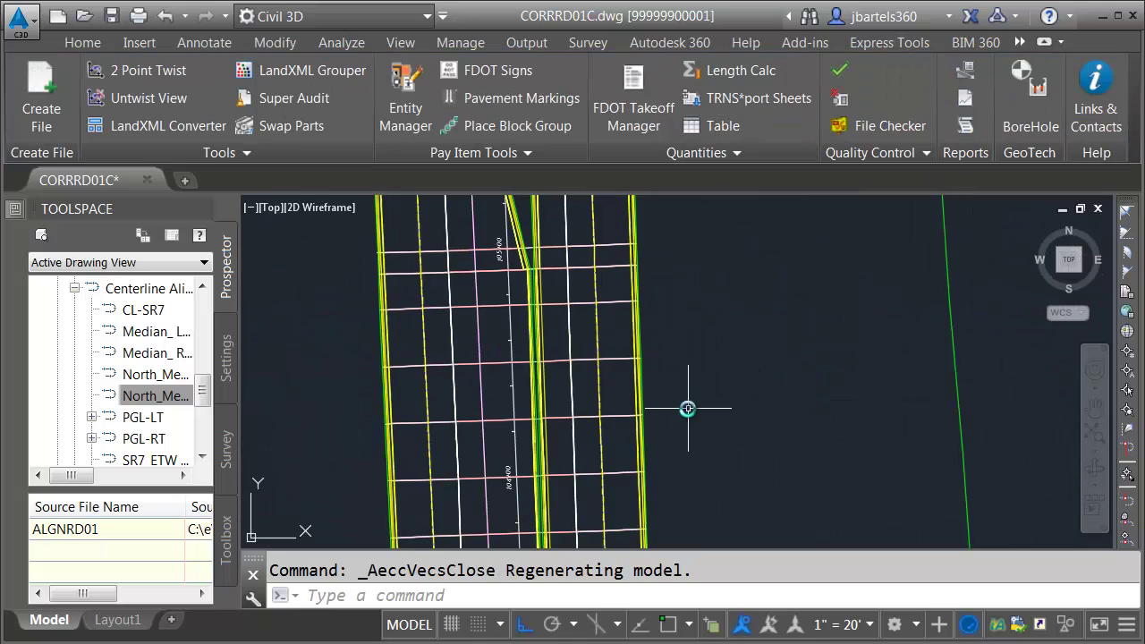
pyautogui.press('Escape')
pyautogui.scroll(-5, 689, 400)
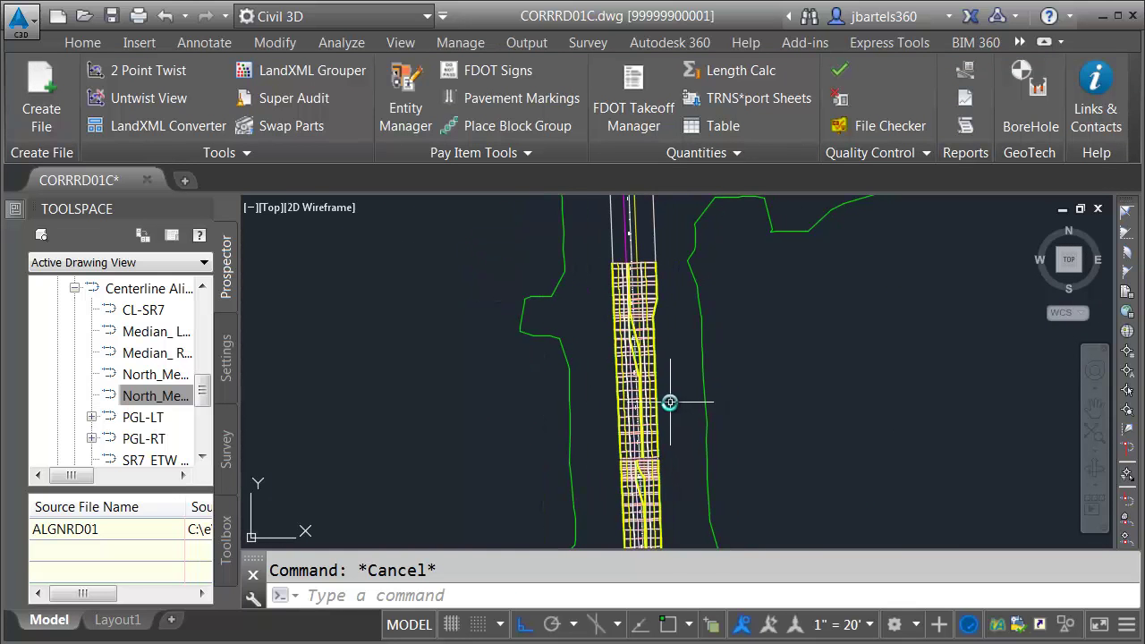